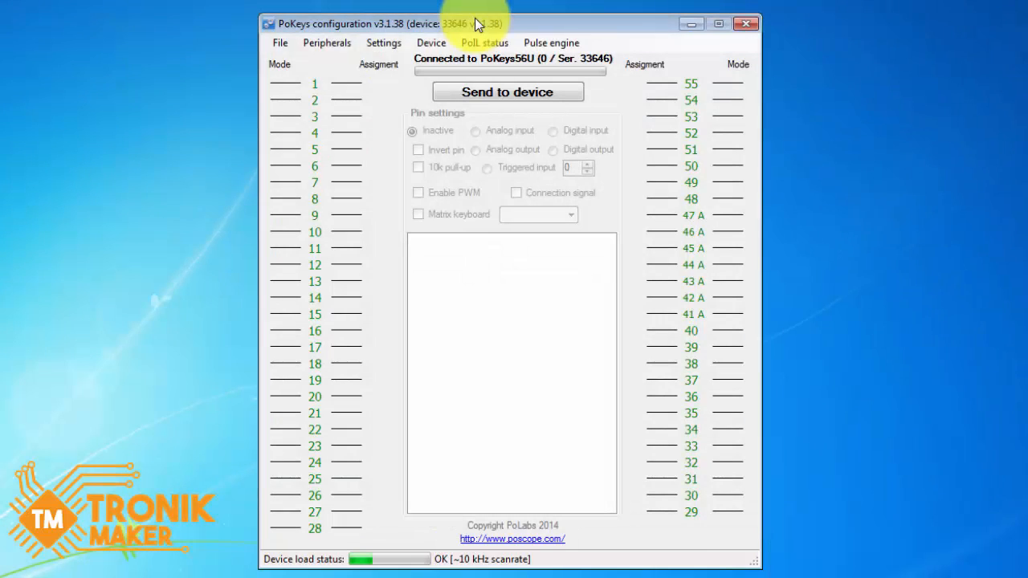
Step: Create a new blank device configuration
{"action": "left_click", "coordinate": [281, 43]}
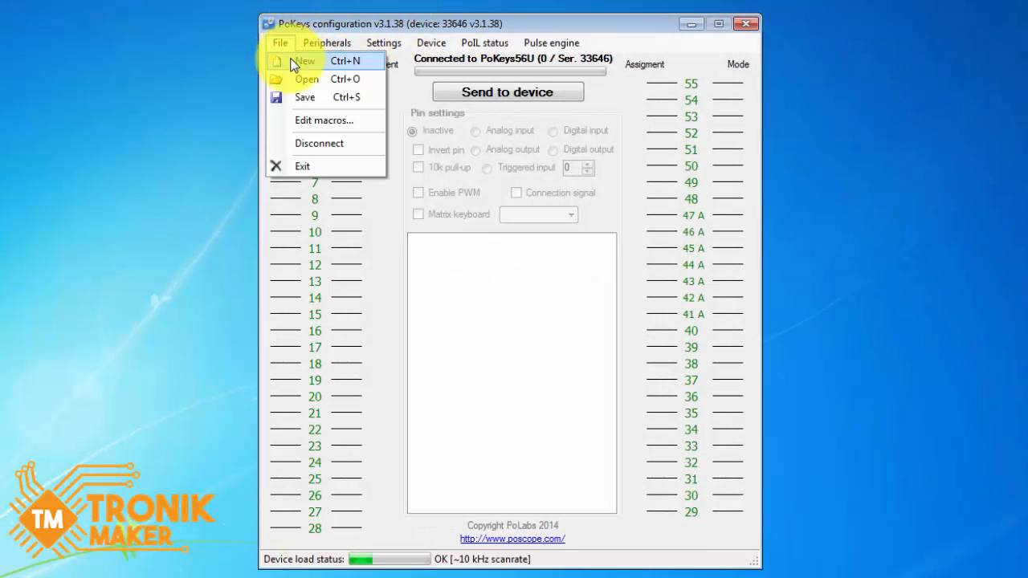
{"action": "left_click", "coordinate": [293, 62]}
Step: Disconnect from the device without saving the configuration changes, and reconnect to the PoKeys56U
{"action": "left_click", "coordinate": [281, 44]}
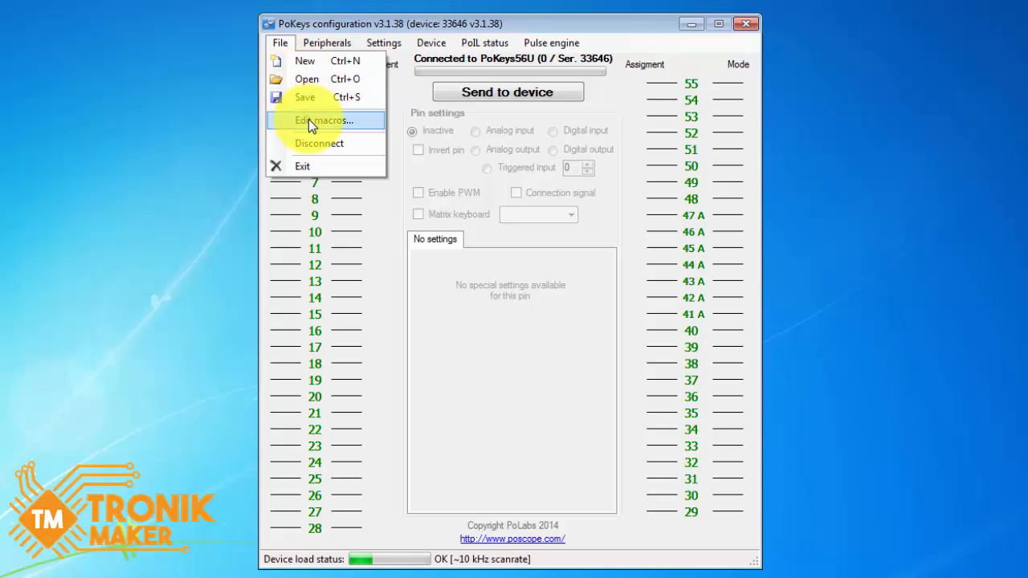
{"action": "left_click", "coordinate": [313, 143]}
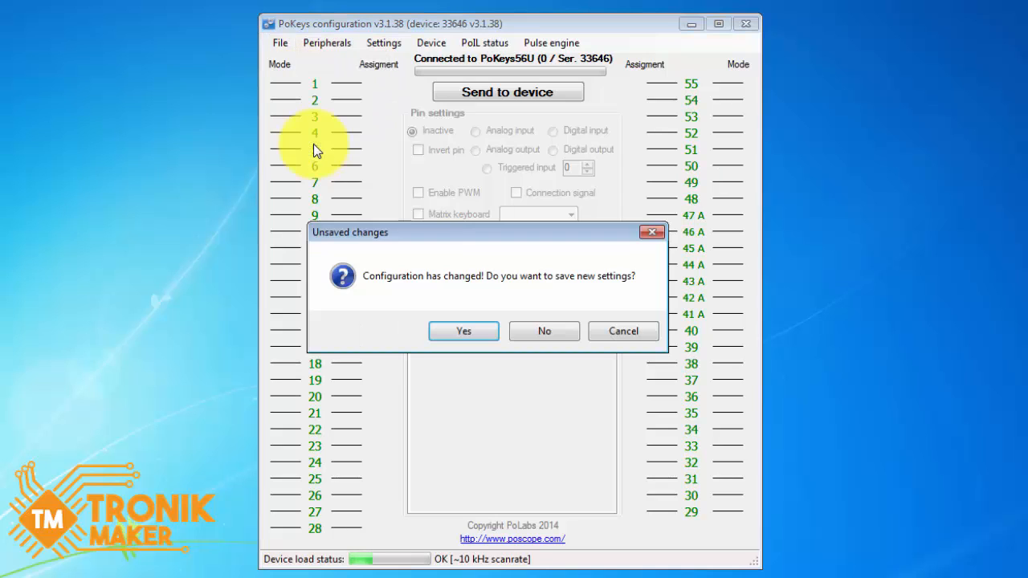
{"action": "left_click", "coordinate": [536, 330]}
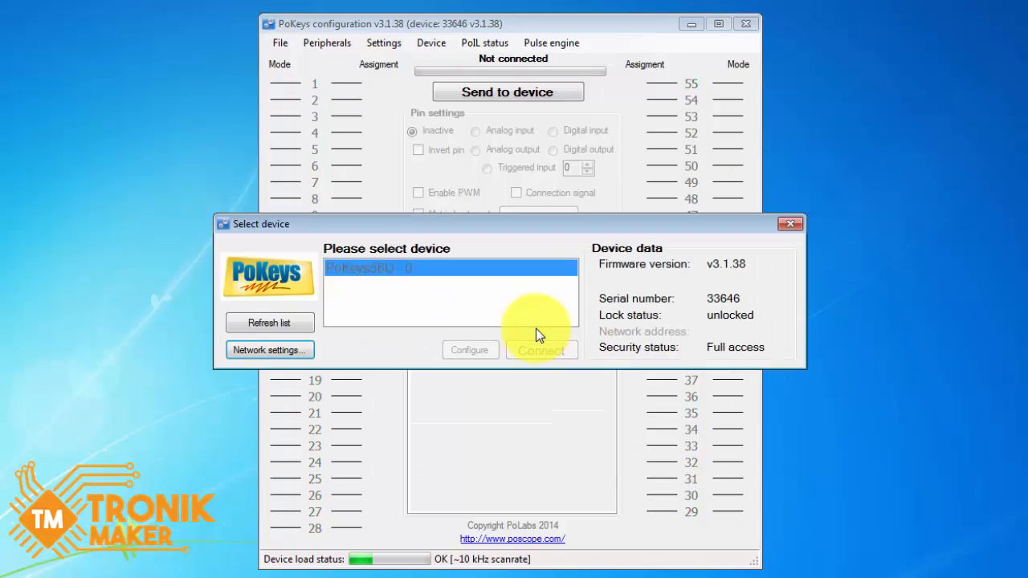
{"action": "double_click", "coordinate": [394, 271]}
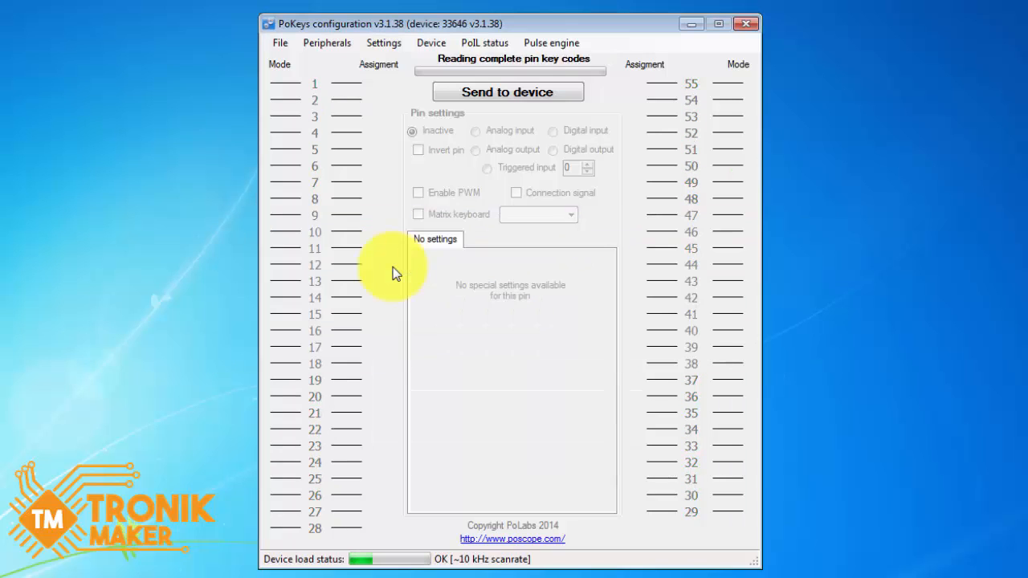
Step: Open the matrix keyboard settings and set the number of rows to 2
{"action": "left_click", "coordinate": [280, 43]}
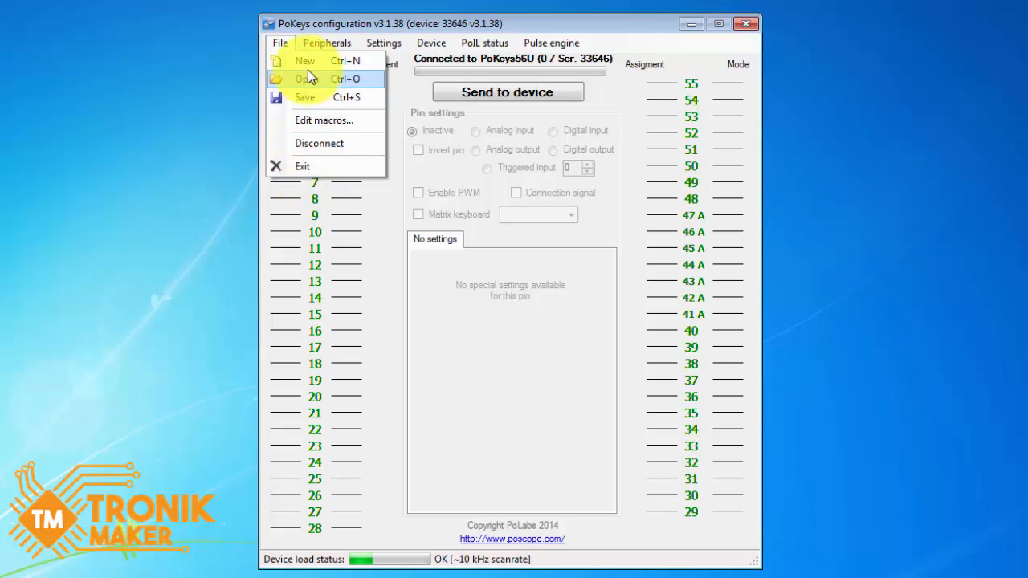
{"action": "mouse_move", "coordinate": [321, 53]}
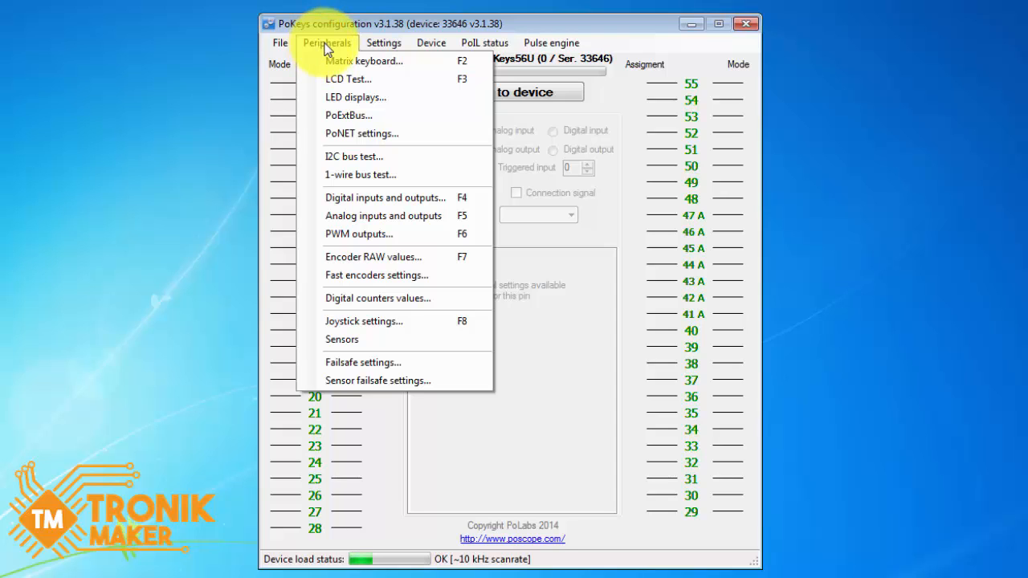
{"action": "left_click", "coordinate": [337, 60]}
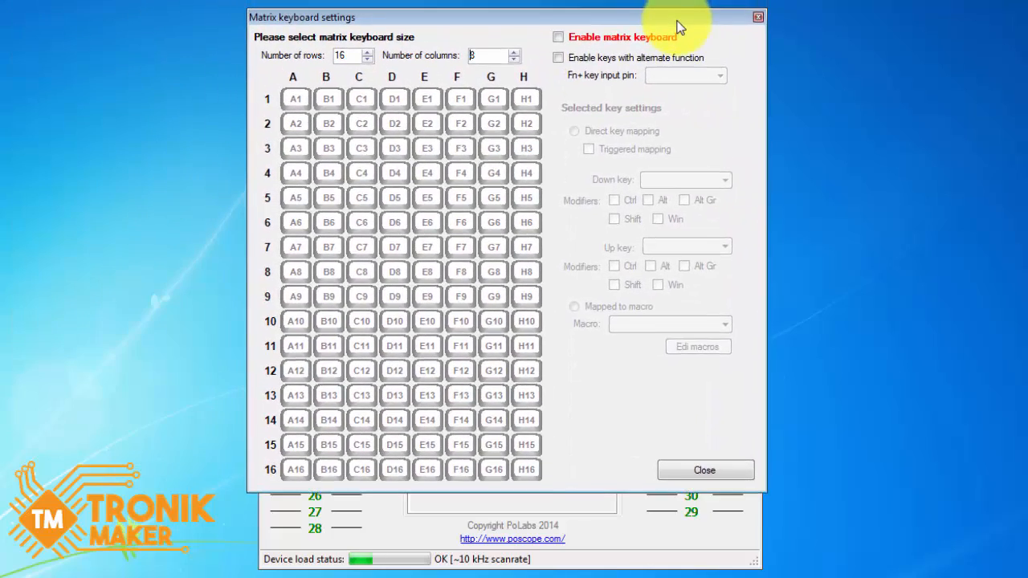
{"action": "left_click_drag", "start_coordinate": [677, 28], "coordinate": [684, 51]}
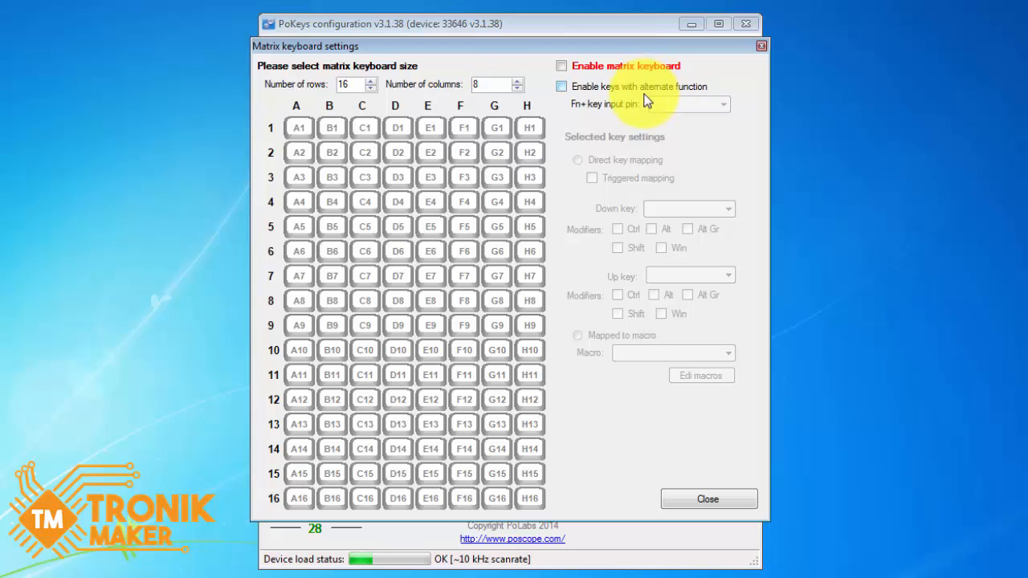
{"action": "left_click_drag", "start_coordinate": [359, 84], "coordinate": [313, 85]}
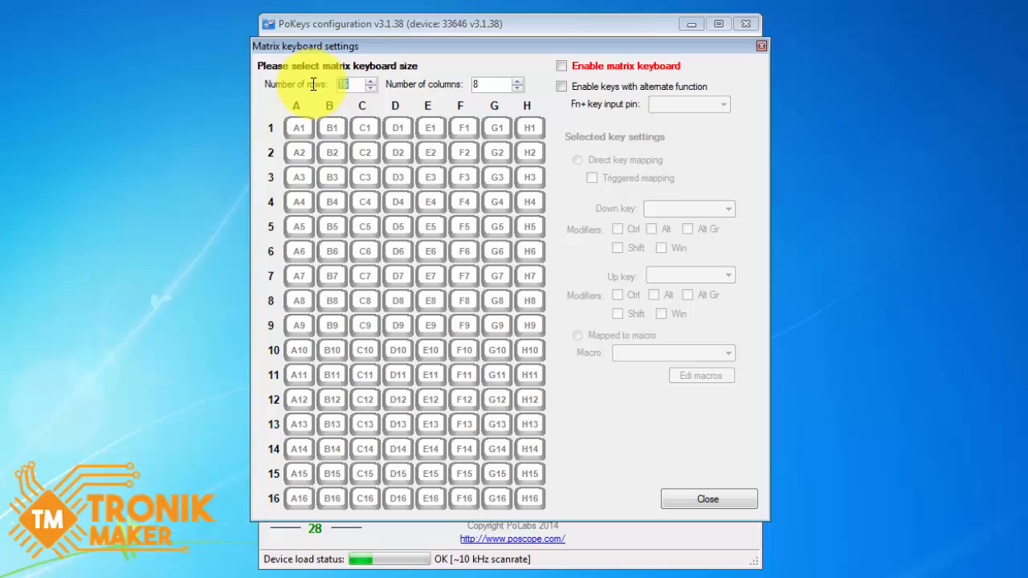
{"action": "type", "text": "2"}
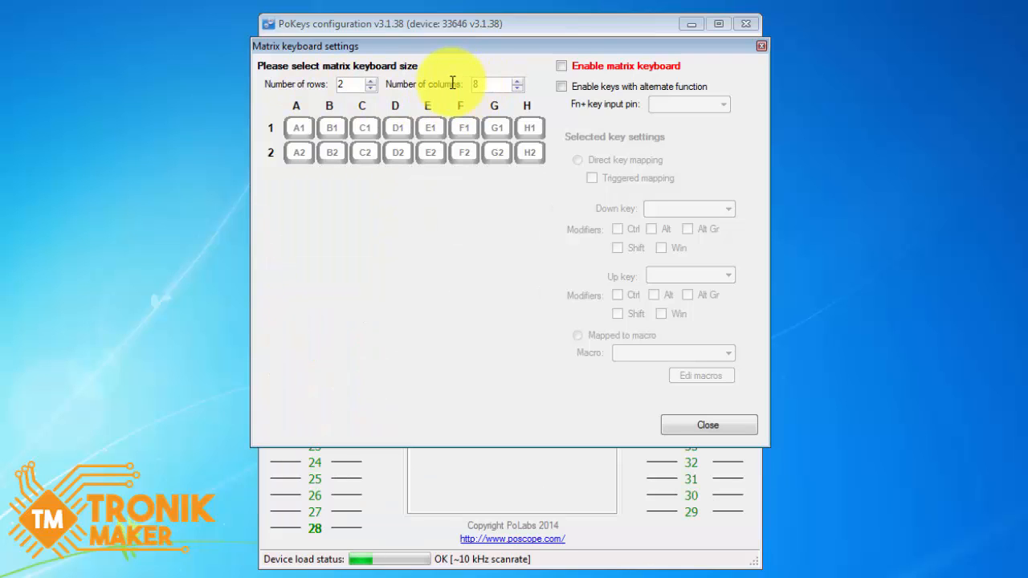
{"action": "key", "text": "Tab"}
Step: Enable the matrix keyboard and keys with alternate function, keeping Pin 1 as the Fn+ key input pin
{"action": "left_click", "coordinate": [563, 64]}
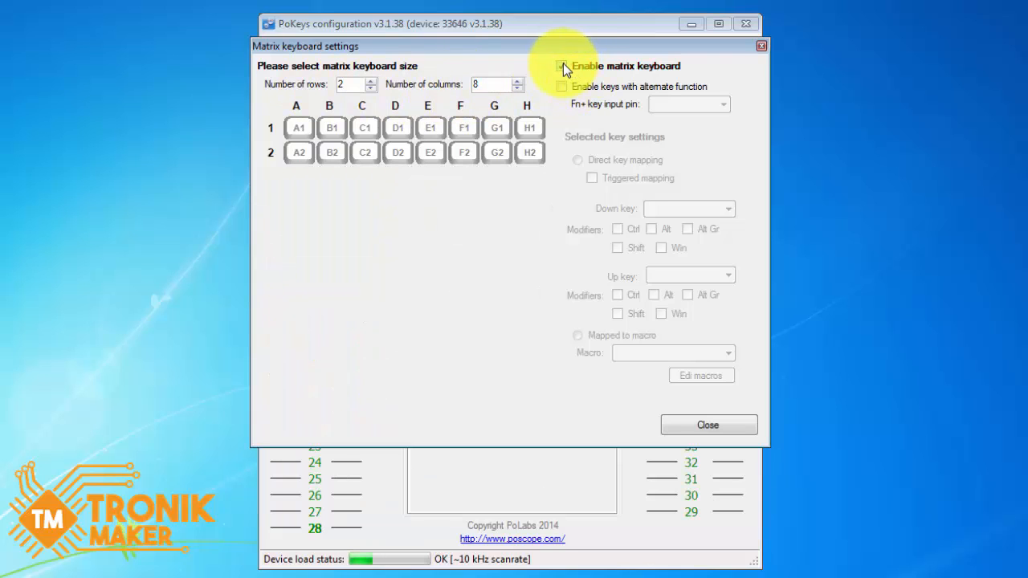
{"action": "left_click", "coordinate": [561, 86]}
{"action": "left_click", "coordinate": [681, 107]}
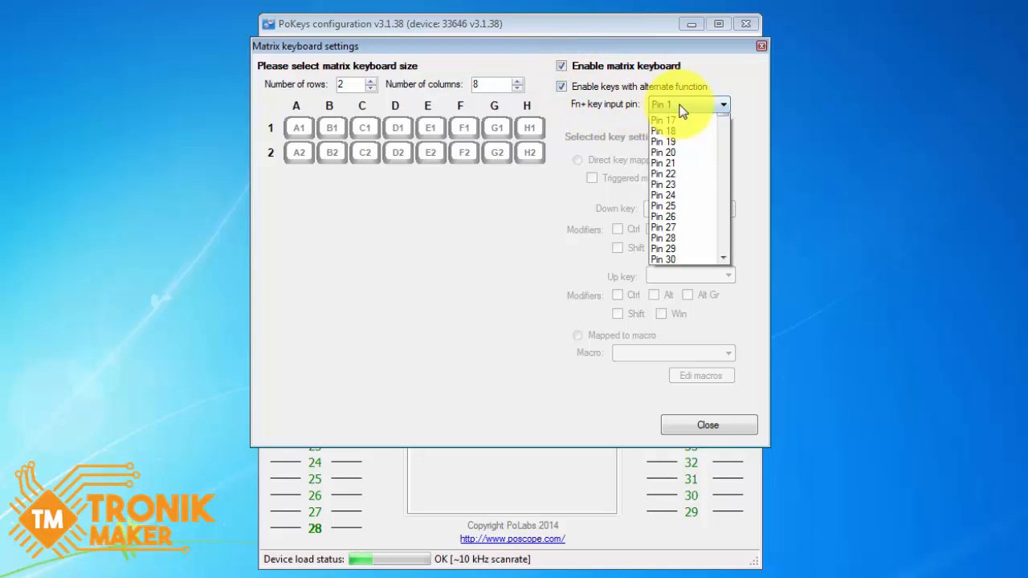
{"action": "left_click", "coordinate": [681, 105]}
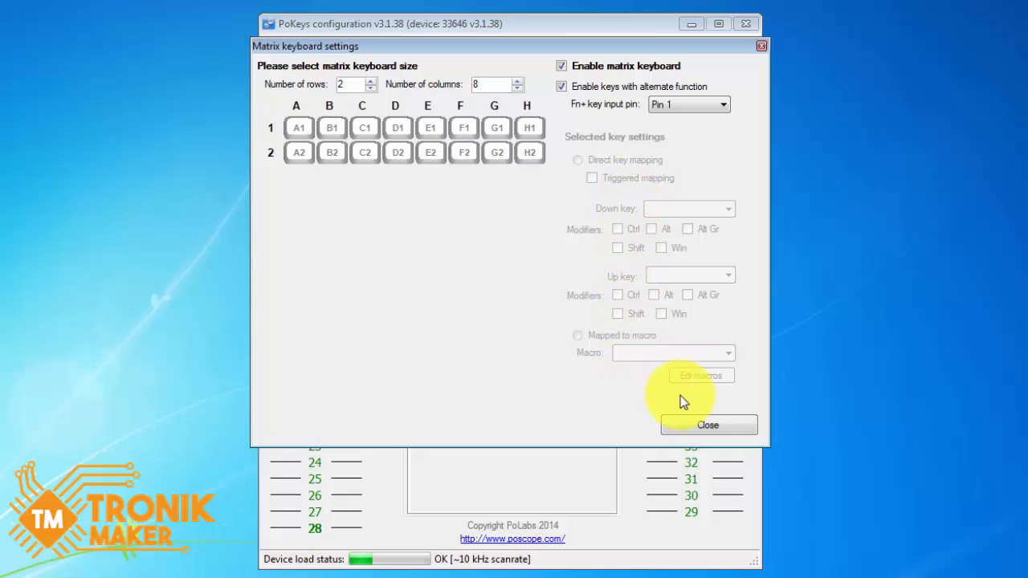
Step: Disable the matrix keyboard and its alternate-function keys, and close the matrix keyboard settings
{"action": "left_click", "coordinate": [561, 86]}
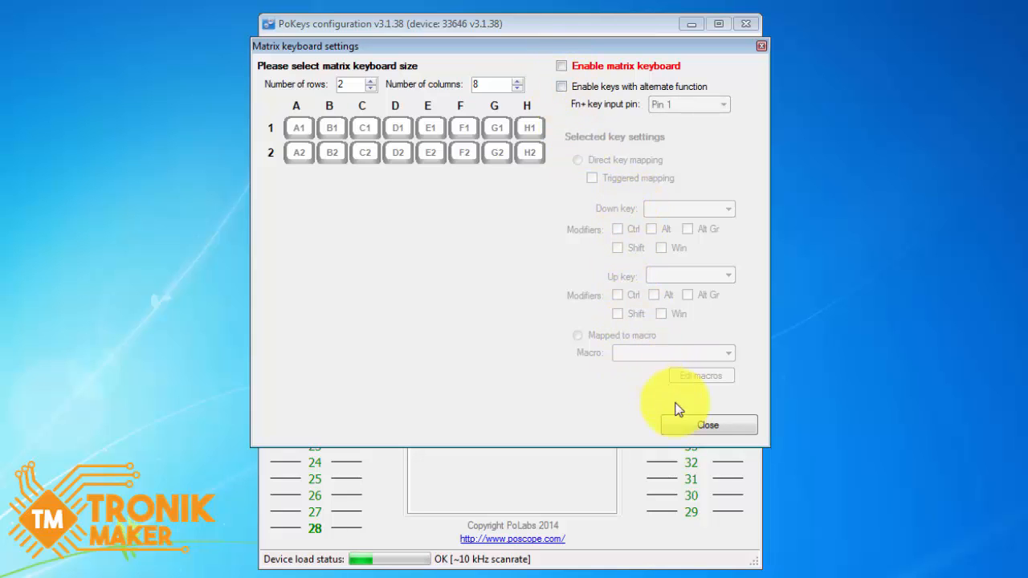
{"action": "left_click", "coordinate": [707, 425]}
Step: Configure the character LCD test for 16 columns on the primary pins, with LCD support enabled
{"action": "left_click", "coordinate": [326, 43]}
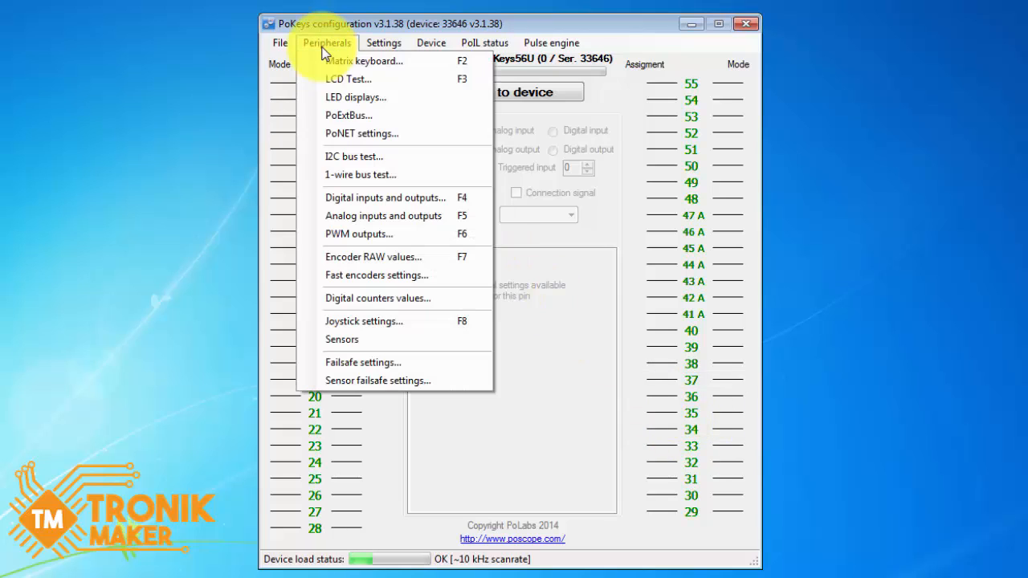
{"action": "left_click", "coordinate": [324, 78]}
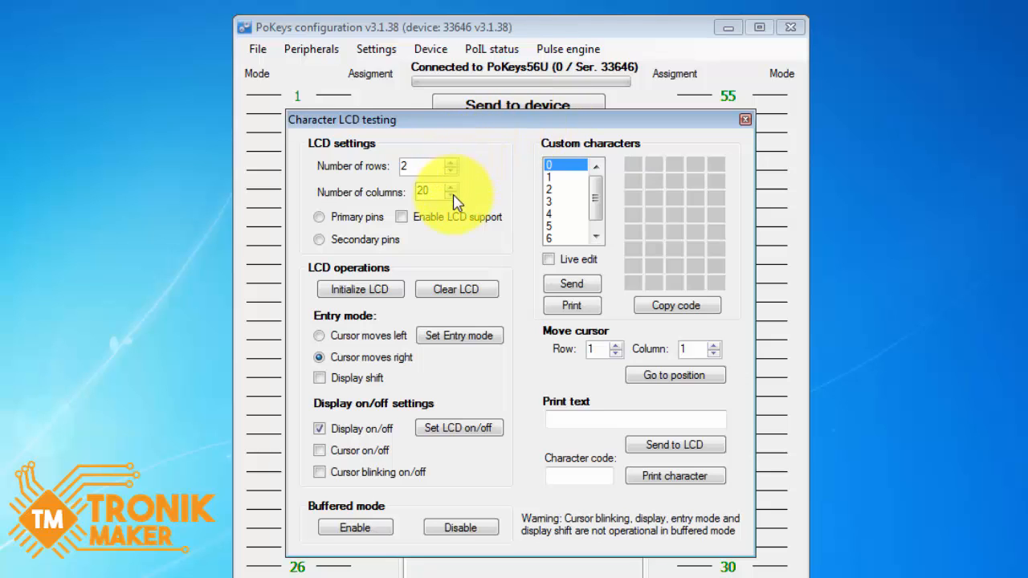
{"action": "left_click", "coordinate": [364, 220]}
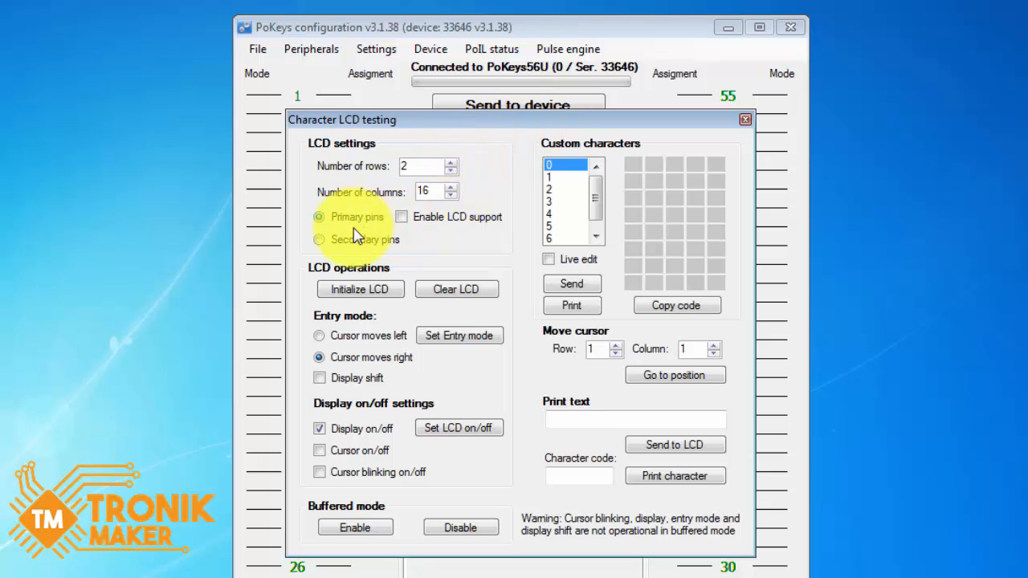
{"action": "left_click", "coordinate": [400, 217]}
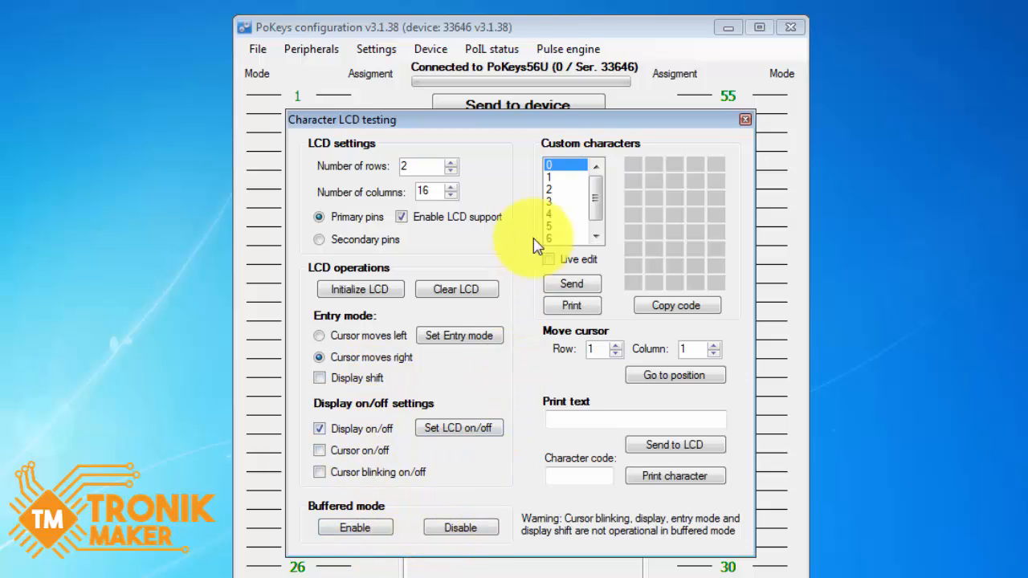
Step: Select custom character 1 for editing
{"action": "left_click", "coordinate": [553, 189]}
{"action": "left_click", "coordinate": [554, 177]}
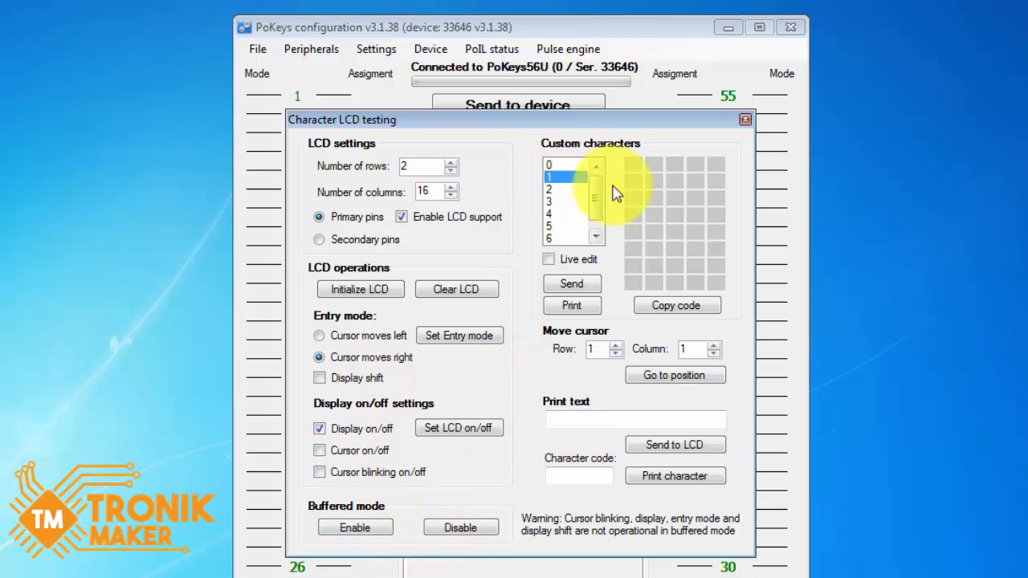
{"action": "left_click", "coordinate": [632, 180]}
{"action": "left_click", "coordinate": [653, 180]}
{"action": "left_click", "coordinate": [672, 181]}
{"action": "left_click", "coordinate": [675, 197]}
{"action": "left_click", "coordinate": [654, 201]}
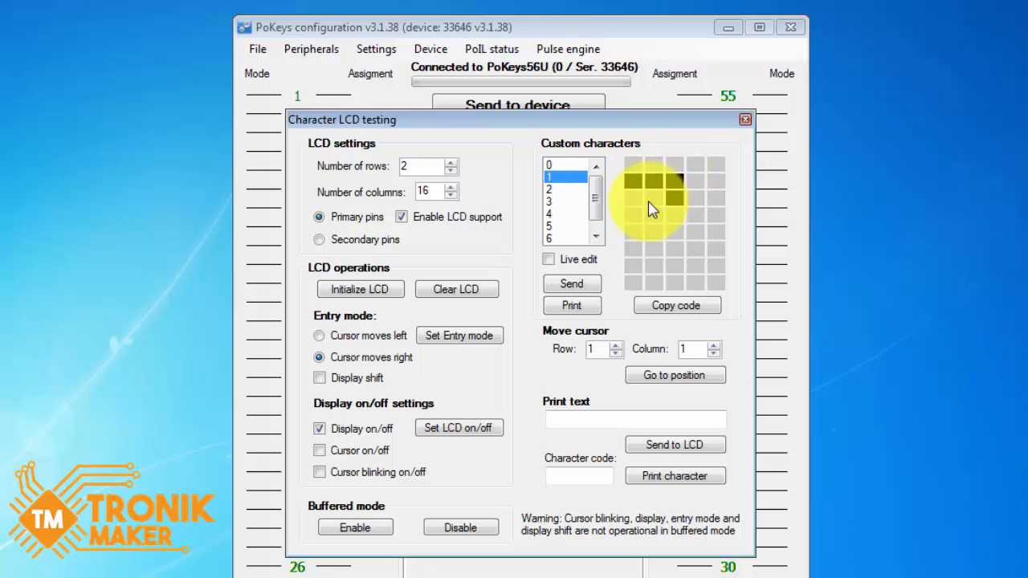
{"action": "left_click", "coordinate": [638, 202]}
{"action": "left_click", "coordinate": [669, 201]}
{"action": "left_click", "coordinate": [670, 184]}
{"action": "left_click", "coordinate": [647, 184]}
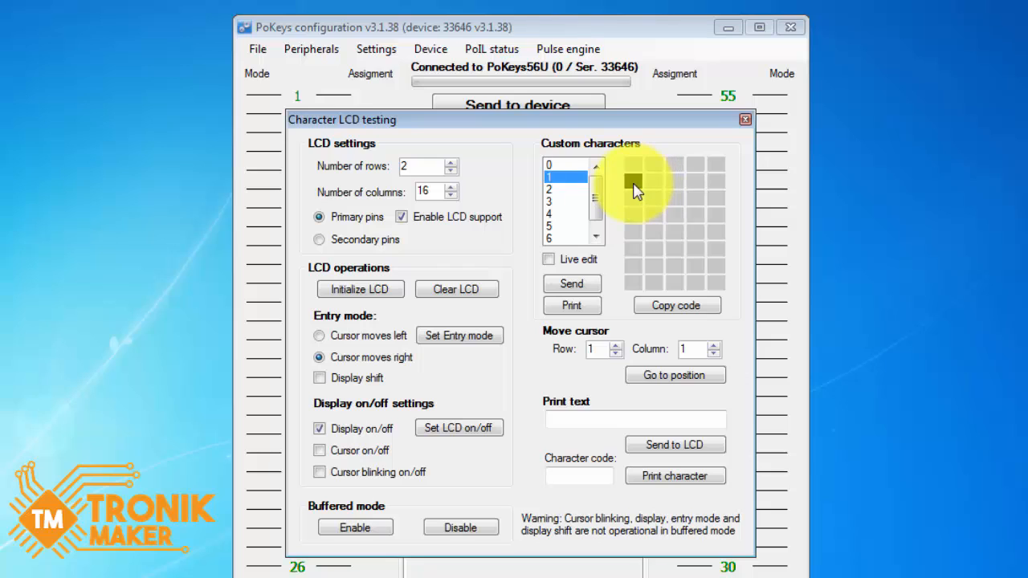
Step: Draw an S-shaped pattern, three pixels wide and five high, in the pixel grid of custom character 1
{"action": "left_click", "coordinate": [696, 183]}
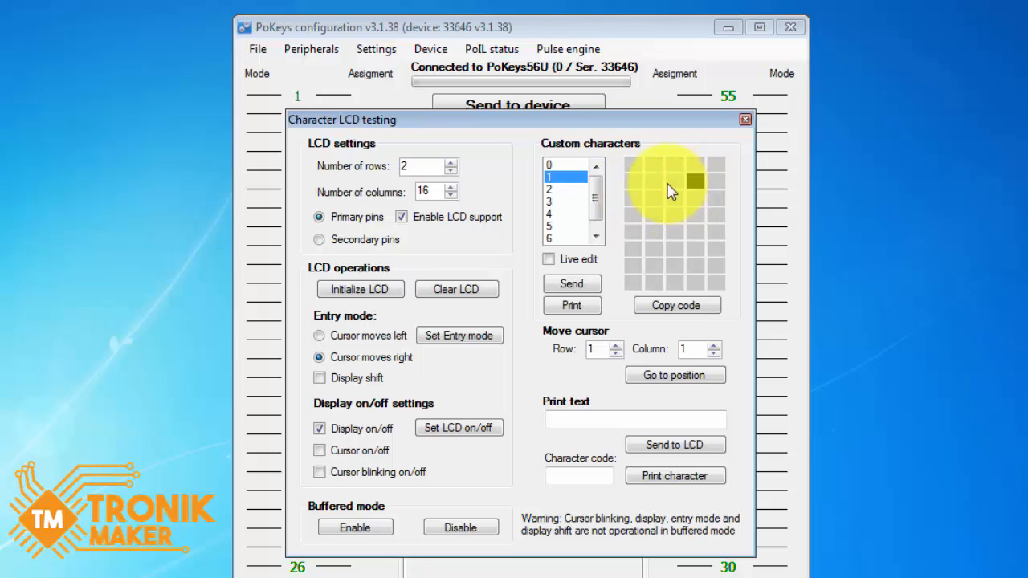
{"action": "left_click", "coordinate": [653, 183]}
{"action": "left_click", "coordinate": [675, 183]}
{"action": "left_click", "coordinate": [654, 199]}
{"action": "left_click", "coordinate": [654, 216]}
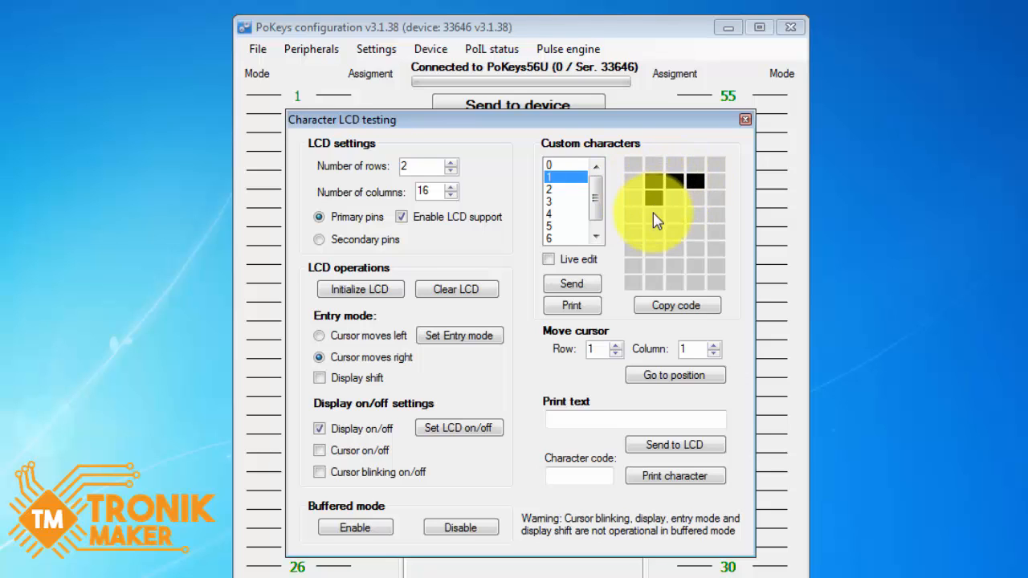
{"action": "left_click", "coordinate": [673, 215]}
{"action": "left_click", "coordinate": [693, 215]}
{"action": "left_click", "coordinate": [693, 232]}
{"action": "left_click", "coordinate": [693, 248]}
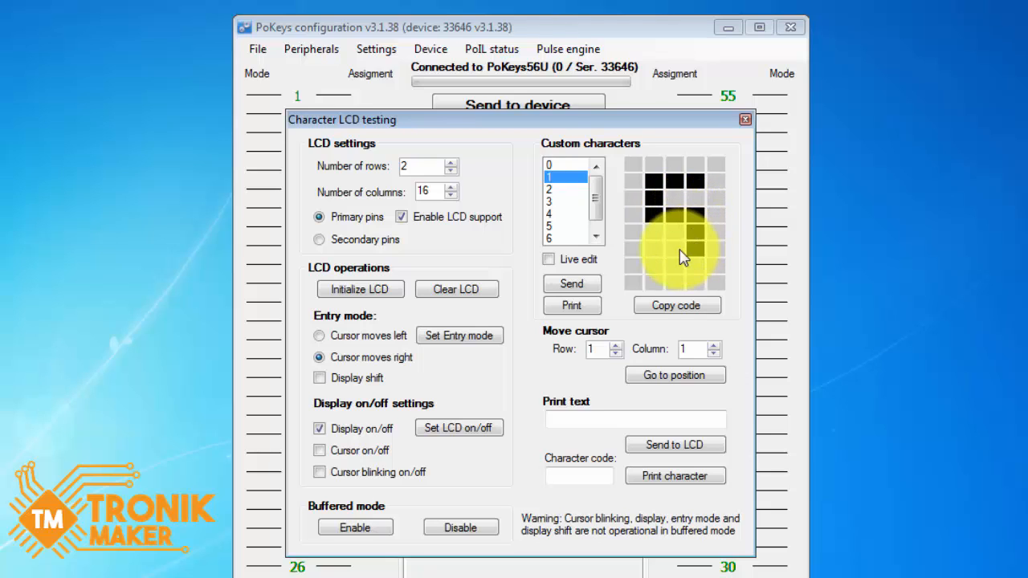
{"action": "left_click", "coordinate": [676, 250]}
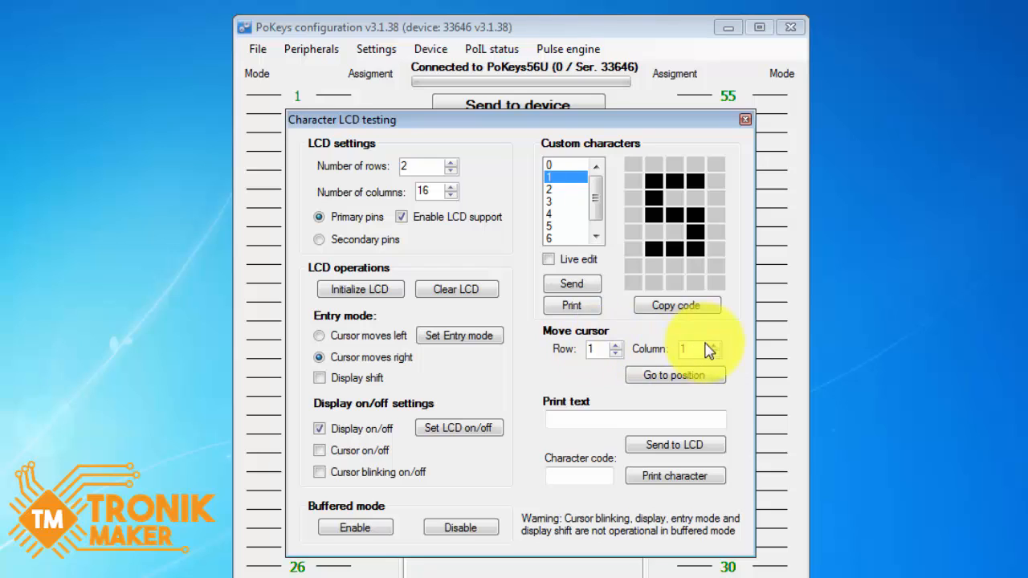
Step: Enter "test" as the LCD print text and close the character LCD testing window
{"action": "left_click", "coordinate": [620, 421]}
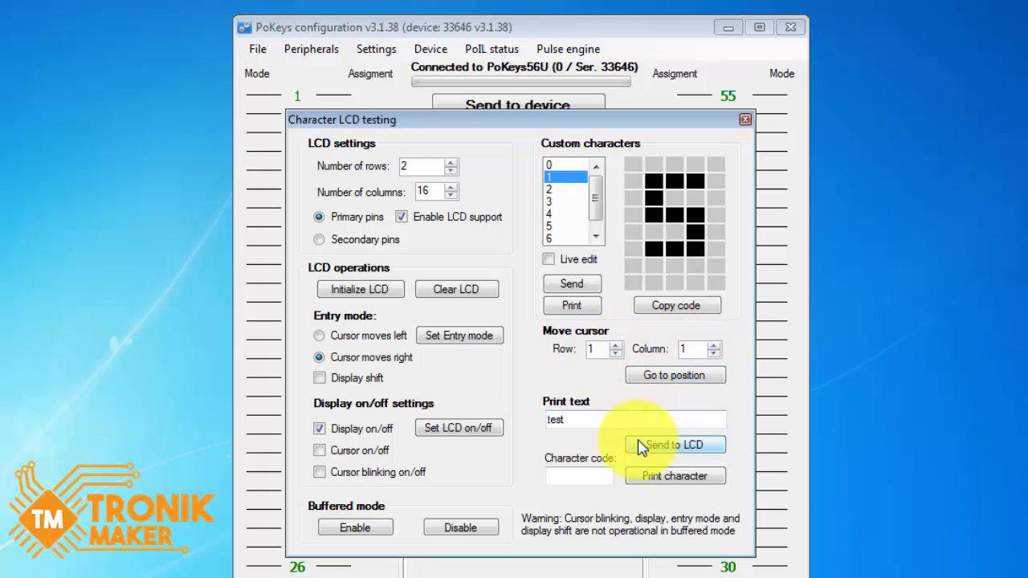
{"action": "left_click", "coordinate": [597, 474]}
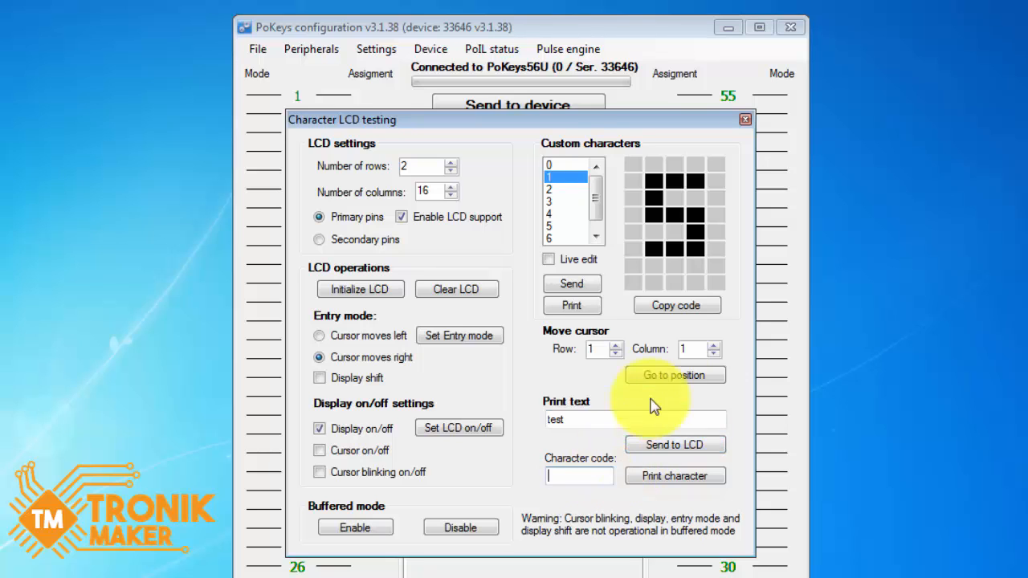
{"action": "left_click", "coordinate": [745, 119]}
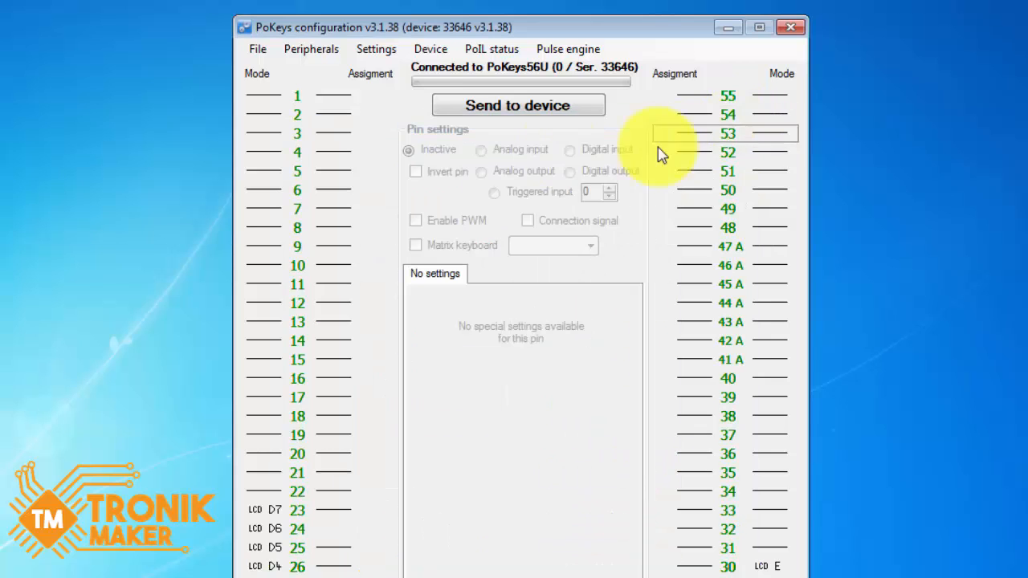
Step: Enable LED display 1 and draw an S pattern, four cells wide and five high, on its test grid
{"action": "left_click", "coordinate": [326, 50]}
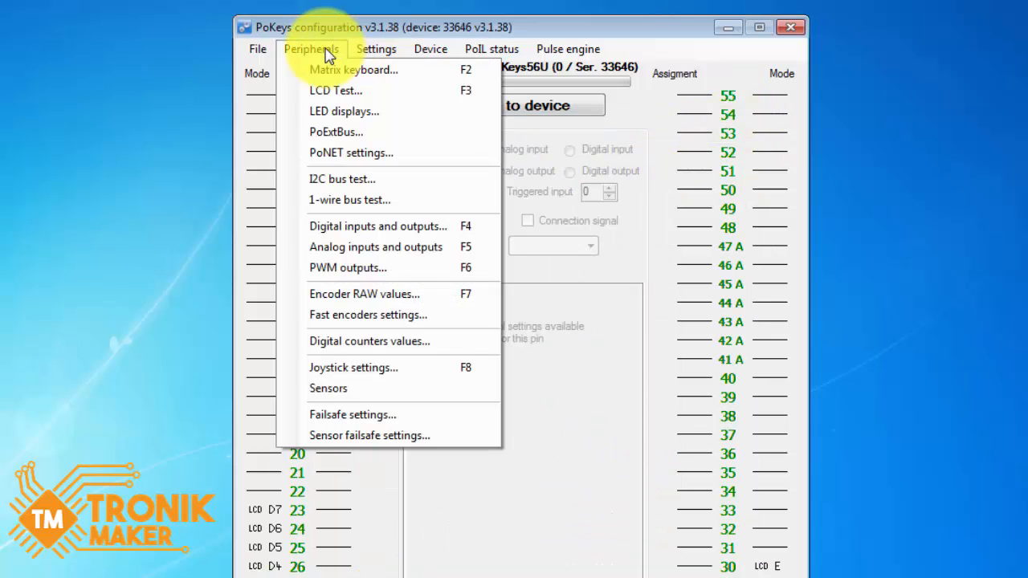
{"action": "left_click", "coordinate": [344, 111]}
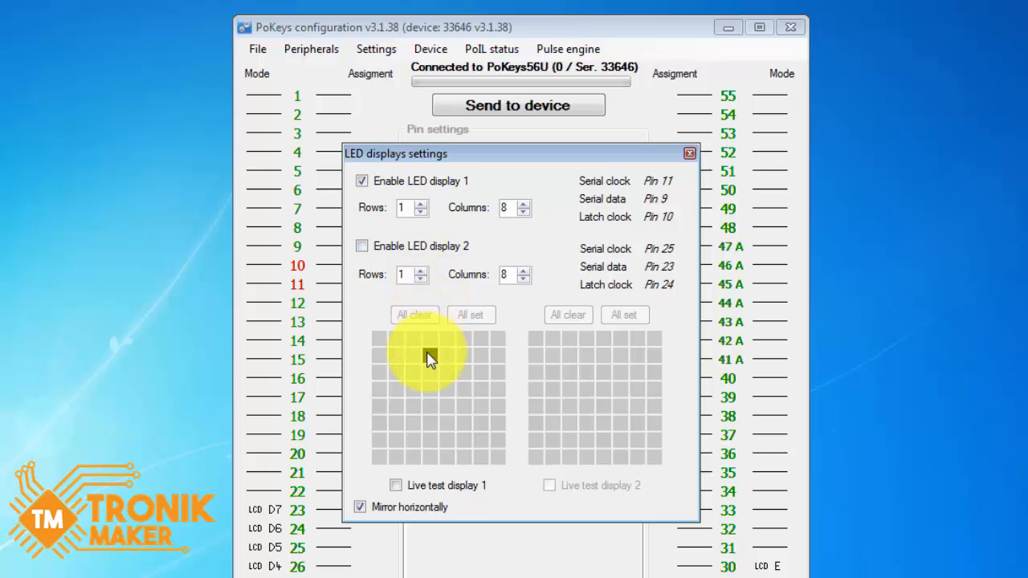
{"action": "mouse_move", "coordinate": [412, 356]}
{"action": "left_mouse_down"}
{"action": "mouse_move", "coordinate": [460, 359]}
{"action": "mouse_move", "coordinate": [420, 373]}
{"action": "mouse_move", "coordinate": [425, 394]}
{"action": "mouse_move", "coordinate": [458, 393]}
{"action": "mouse_move", "coordinate": [459, 426]}
{"action": "mouse_move", "coordinate": [418, 431]}
{"action": "left_mouse_up"}
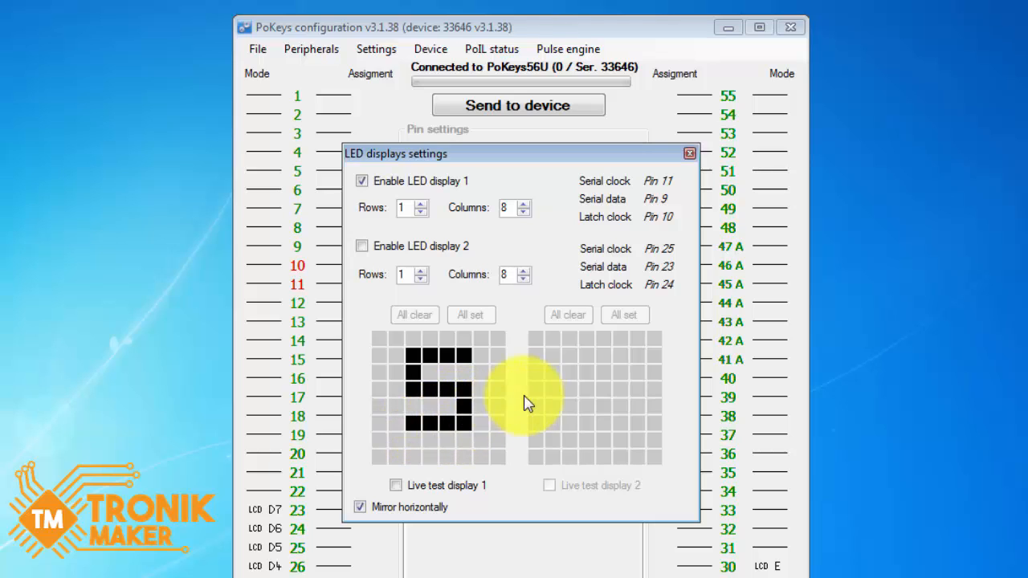
Step: Draw a C pattern, four cells wide and five high, on LED display 2's test grid and close the LED settings
{"action": "mouse_move", "coordinate": [574, 354]}
{"action": "left_mouse_down"}
{"action": "mouse_move", "coordinate": [624, 365]}
{"action": "mouse_move", "coordinate": [566, 383]}
{"action": "mouse_move", "coordinate": [581, 428]}
{"action": "mouse_move", "coordinate": [614, 425]}
{"action": "left_mouse_up"}
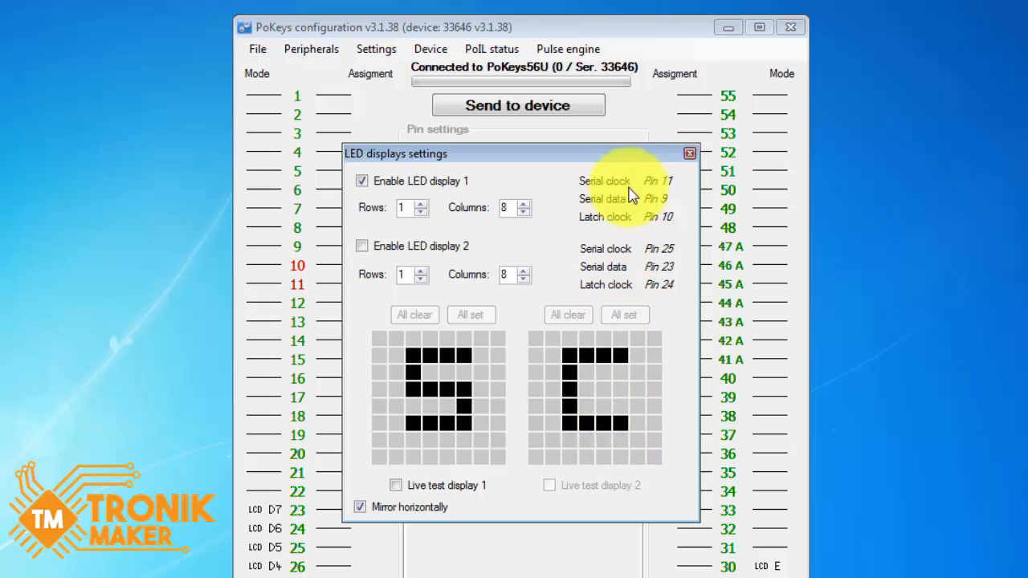
{"action": "left_click", "coordinate": [689, 154]}
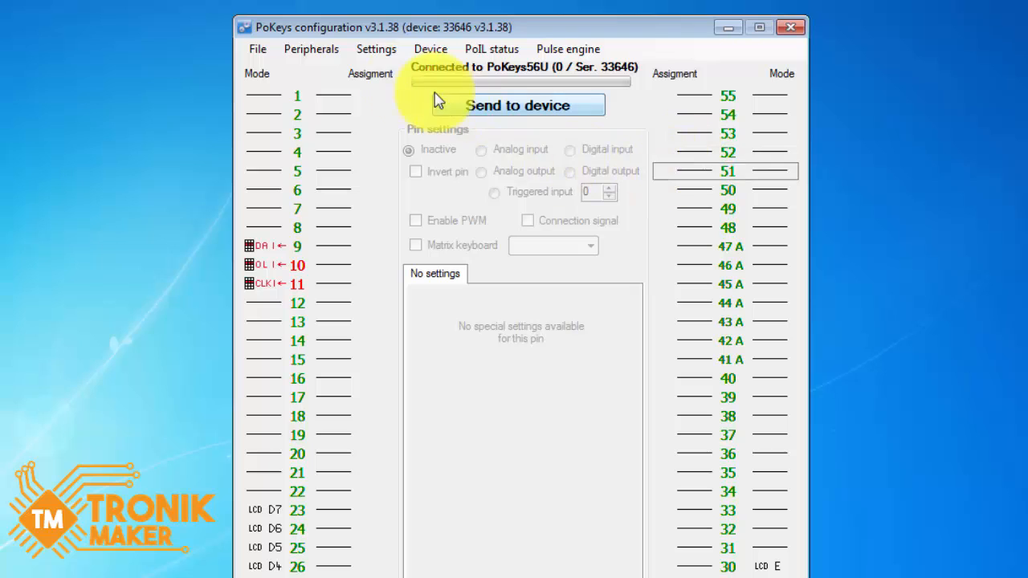
Step: In the PoExtBus settings, raise Device 1 to 1 and return it to 0, and set Device 2 to 12
{"action": "left_click", "coordinate": [326, 51]}
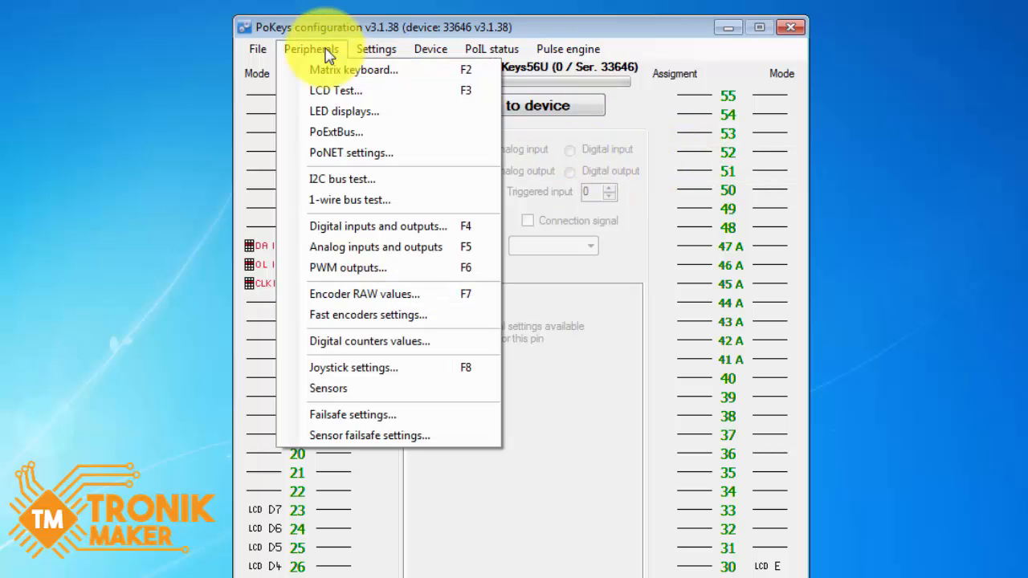
{"action": "left_click", "coordinate": [337, 132]}
{"action": "left_click", "coordinate": [387, 226]}
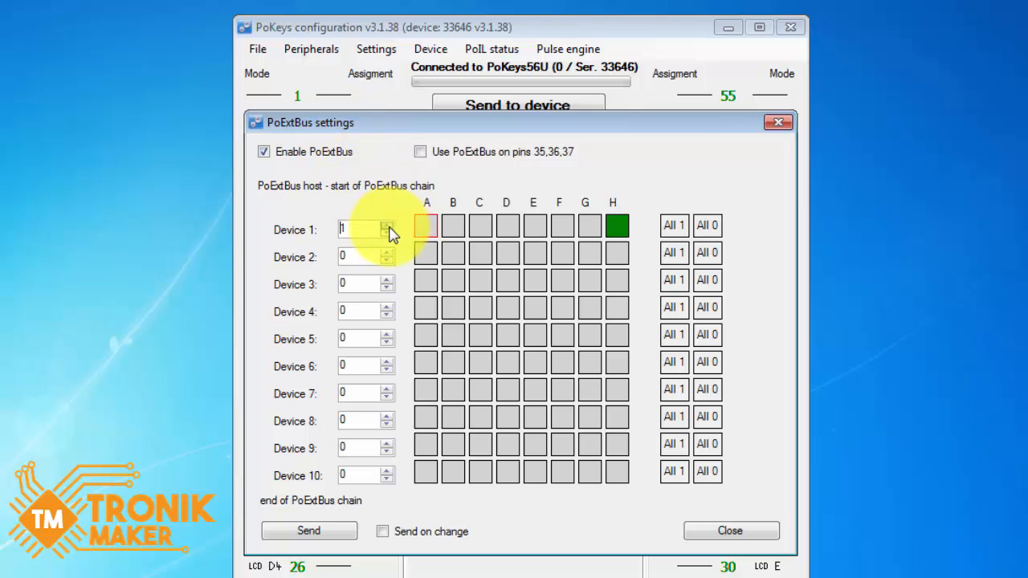
{"action": "left_click", "coordinate": [387, 252]}
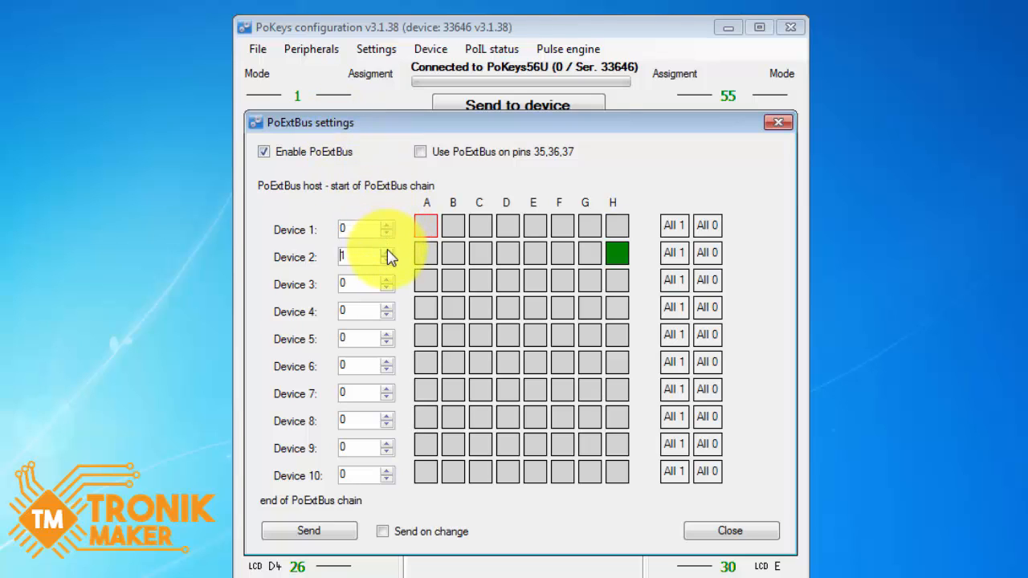
{"action": "left_click", "coordinate": [387, 252]}
{"action": "left_click", "coordinate": [387, 251]}
{"action": "left_click", "coordinate": [387, 252]}
{"action": "left_click", "coordinate": [387, 252]}
{"action": "left_click", "coordinate": [387, 252]}
{"action": "left_click", "coordinate": [387, 251]}
{"action": "left_click", "coordinate": [387, 251]}
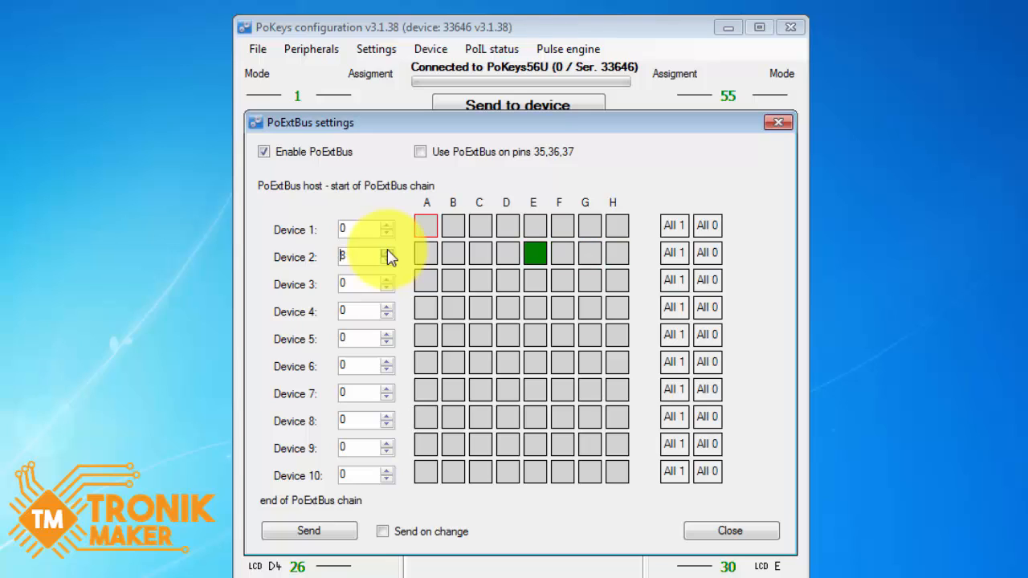
{"action": "left_click", "coordinate": [387, 251]}
{"action": "left_click", "coordinate": [387, 252]}
{"action": "left_click", "coordinate": [387, 251]}
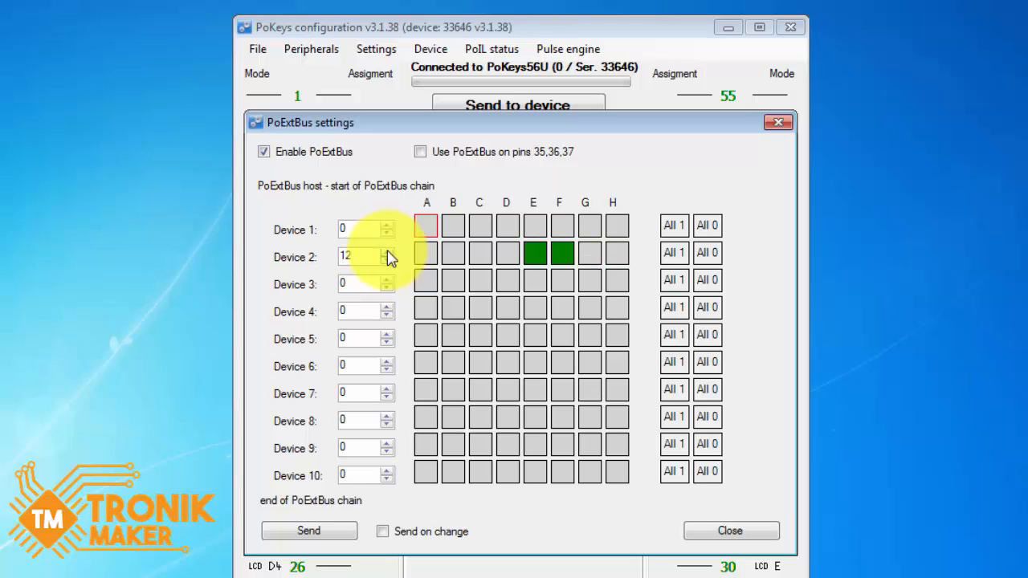
Step: Set all outputs of PoExtBus devices 1 and 2 to 1 and back to 0, and close the PoExtBus settings
{"action": "left_click", "coordinate": [674, 226]}
{"action": "left_click", "coordinate": [697, 228]}
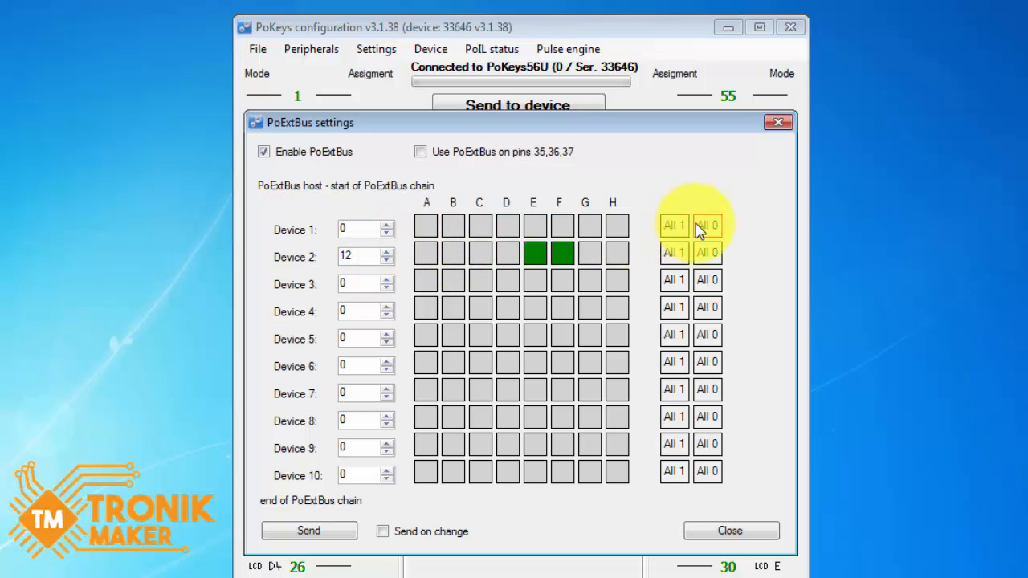
{"action": "left_click", "coordinate": [675, 253]}
{"action": "left_click", "coordinate": [704, 254]}
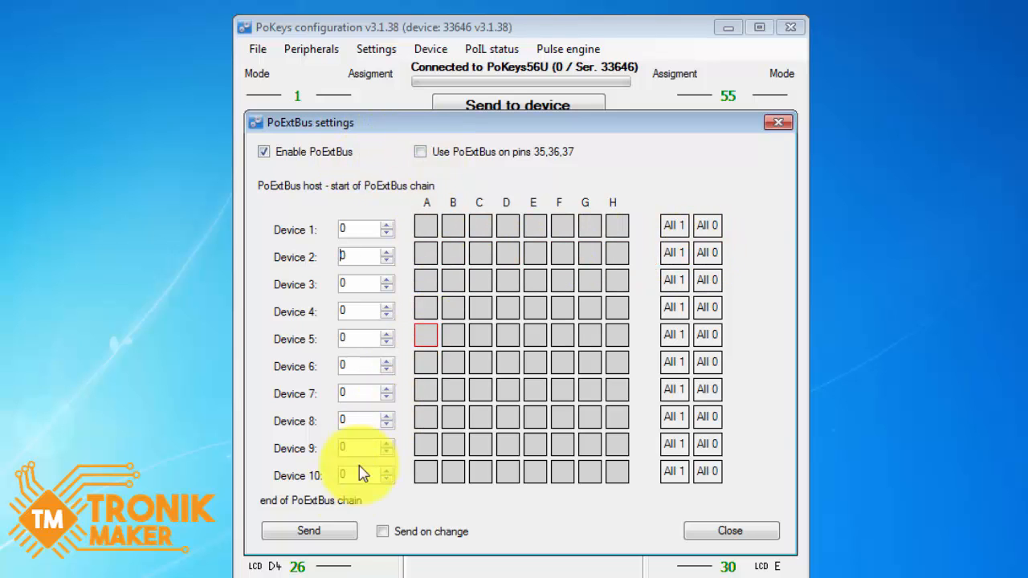
{"action": "left_click", "coordinate": [727, 536]}
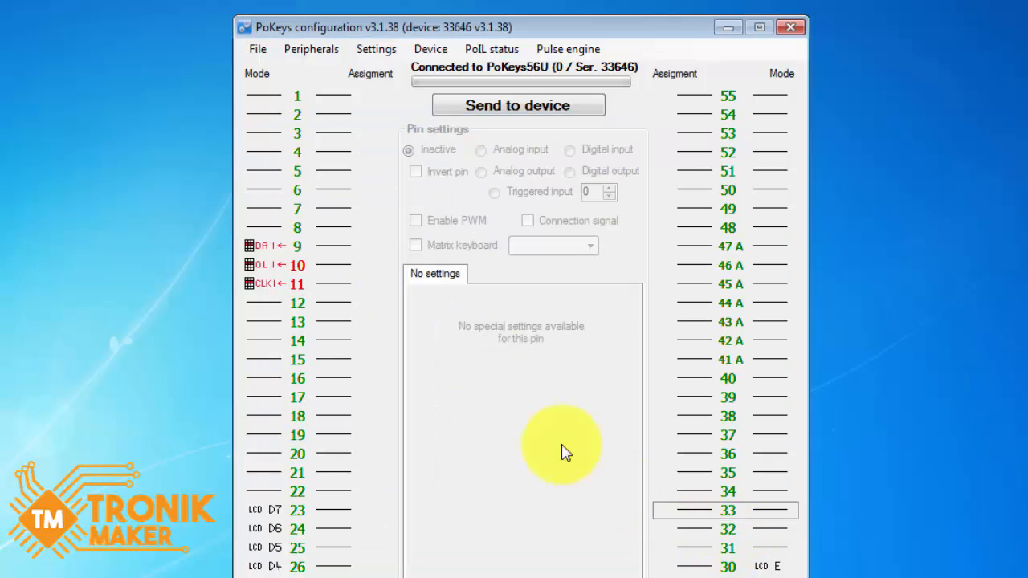
Step: Re-initialize the PoNET devices in the PoNET settings, accepting the erasure of module settings, and close the window
{"action": "left_click", "coordinate": [310, 50]}
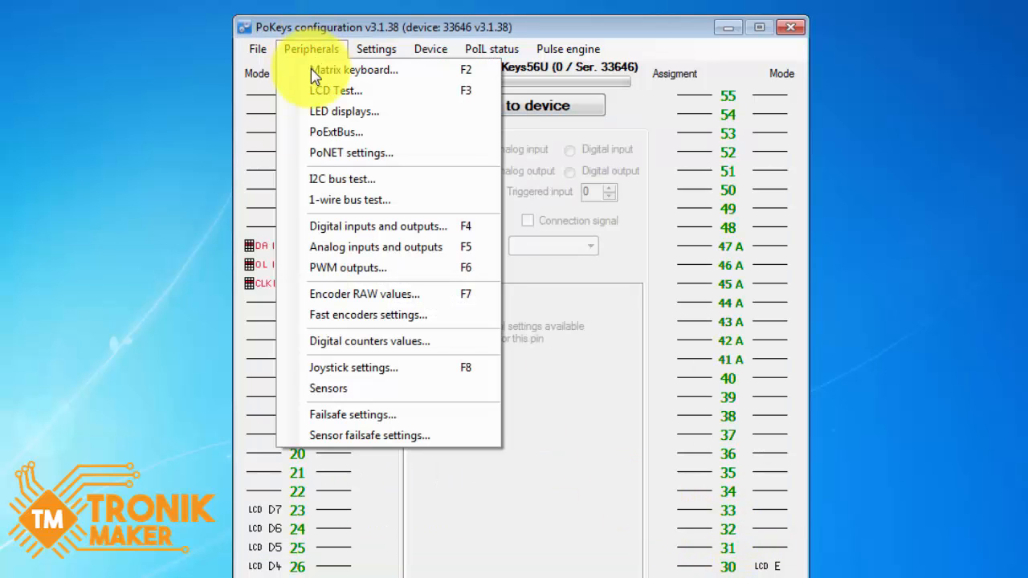
{"action": "left_click", "coordinate": [322, 150]}
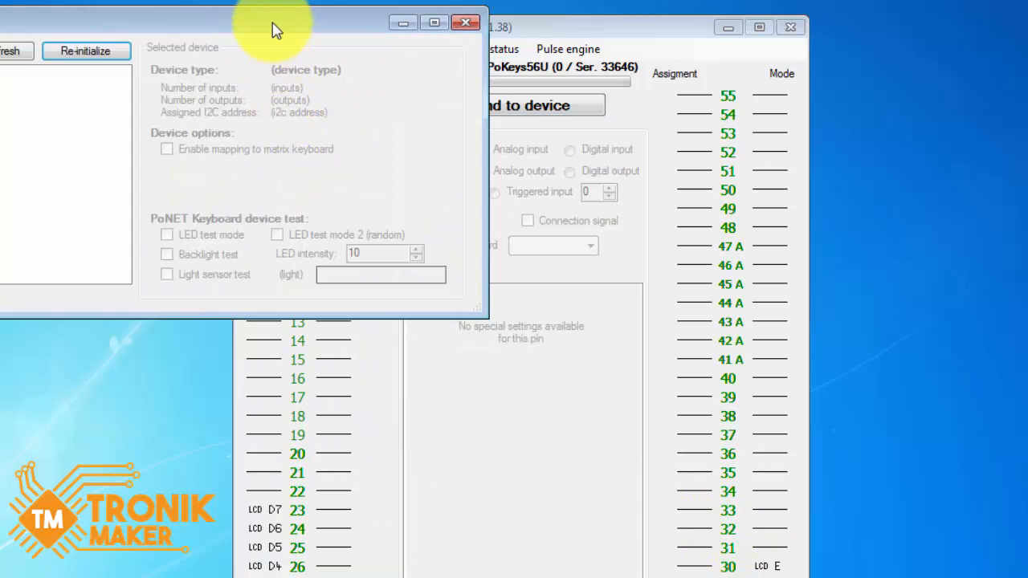
{"action": "left_click_drag", "start_coordinate": [276, 27], "coordinate": [658, 175]}
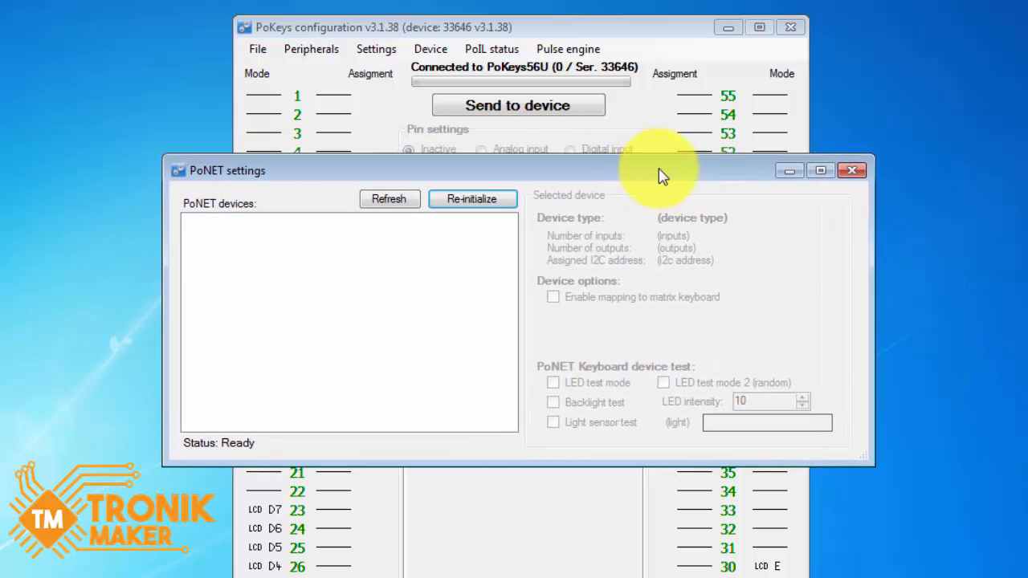
{"action": "left_click", "coordinate": [456, 204]}
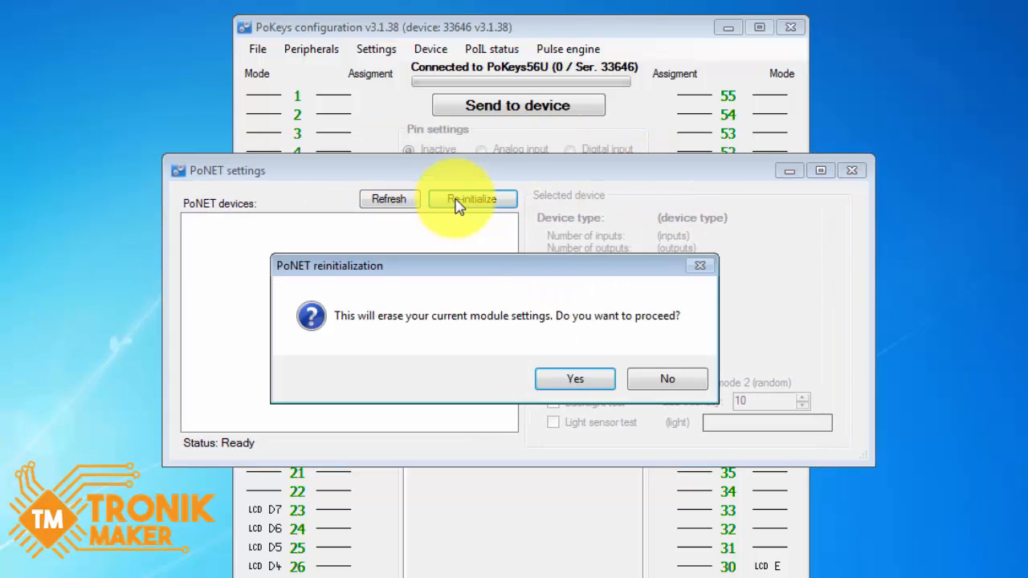
{"action": "left_click", "coordinate": [576, 382]}
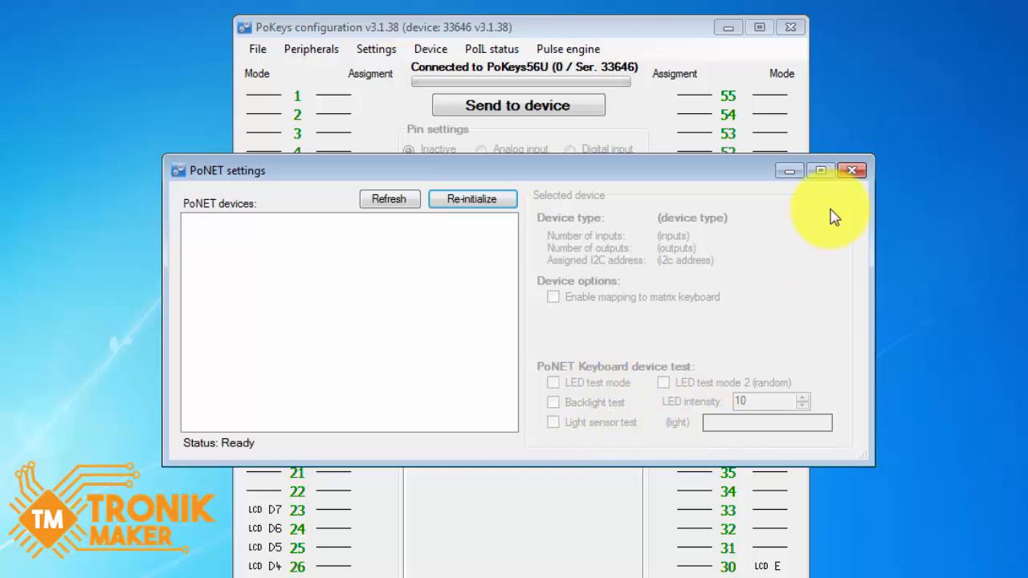
{"action": "left_click", "coordinate": [852, 171]}
Step: Try a combined write and read in the I2C protocol test and close the test window
{"action": "left_click", "coordinate": [310, 49]}
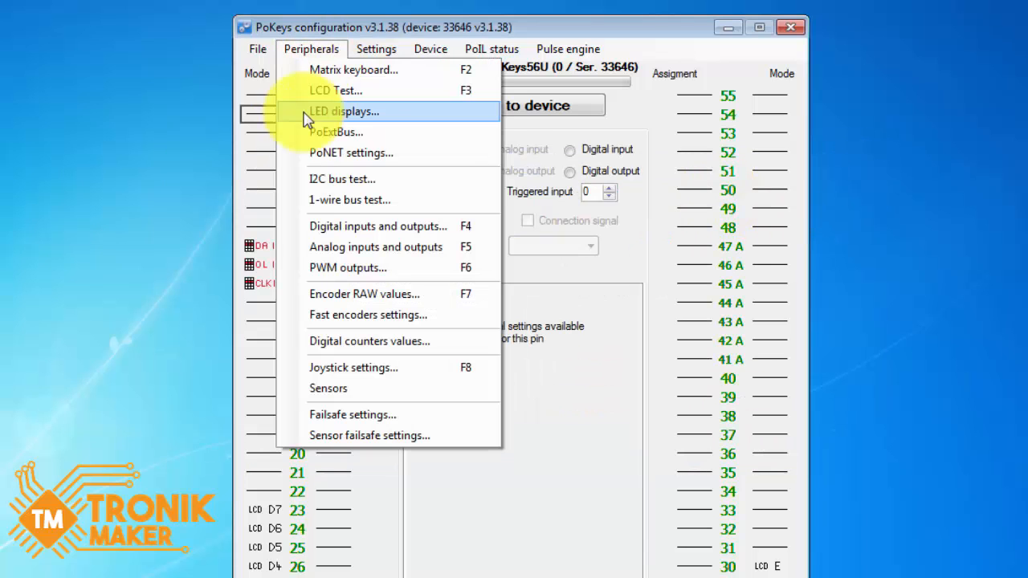
{"action": "left_click", "coordinate": [313, 184]}
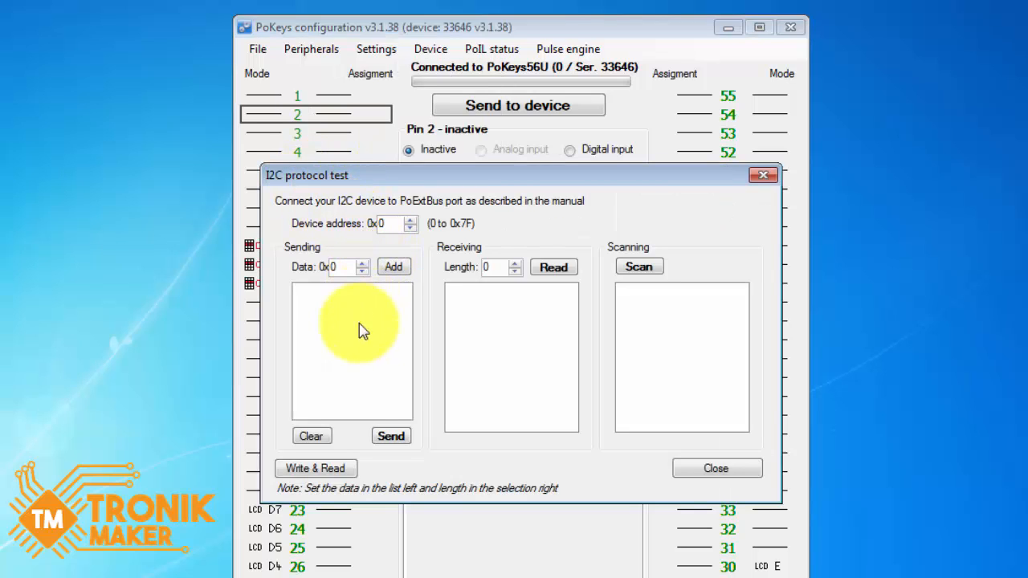
{"action": "left_click", "coordinate": [341, 470]}
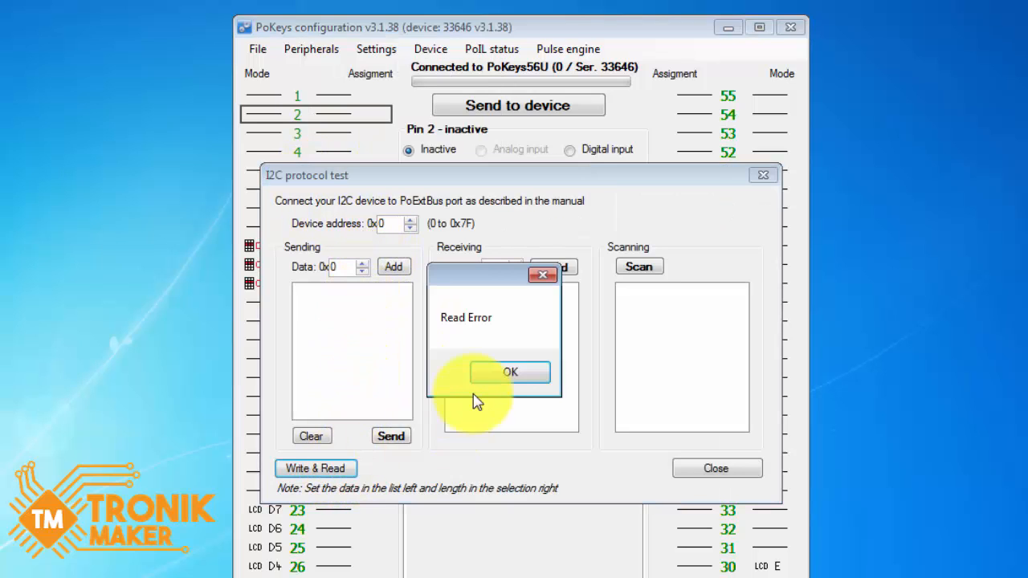
{"action": "left_click", "coordinate": [511, 374]}
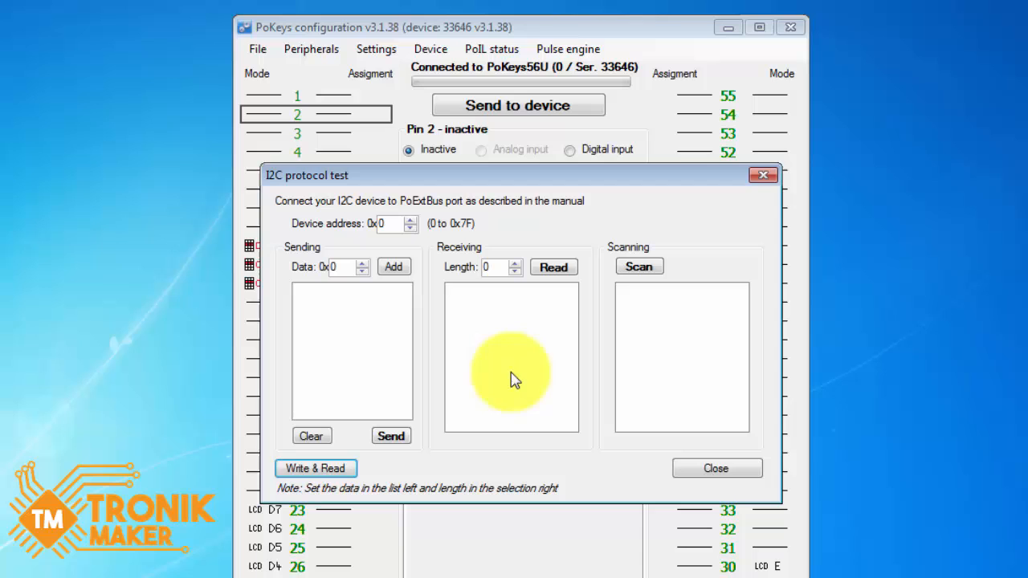
{"action": "left_click", "coordinate": [707, 473]}
Step: View the 1-wire protocol test window and close it
{"action": "left_click", "coordinate": [328, 51]}
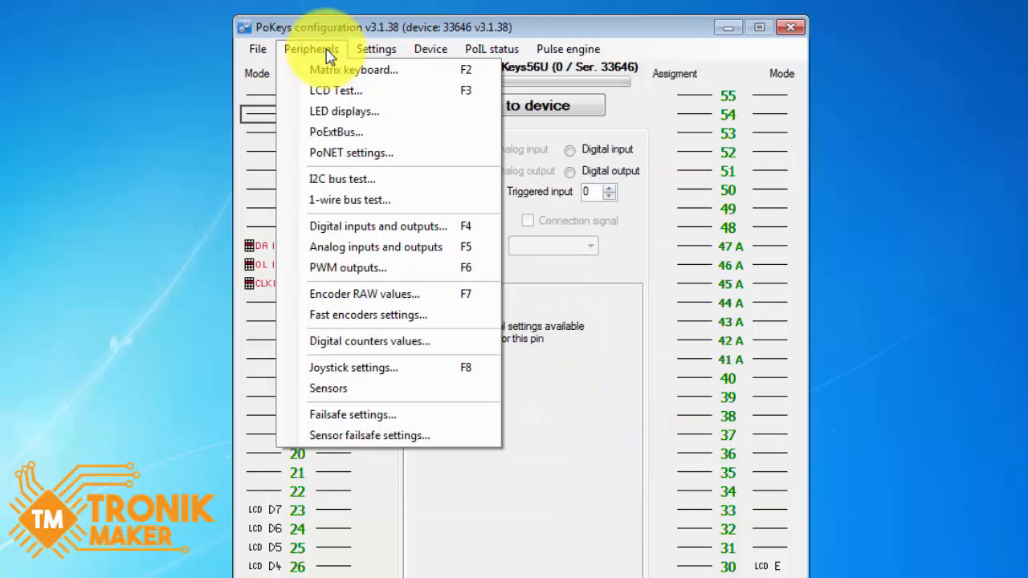
{"action": "left_click", "coordinate": [345, 199]}
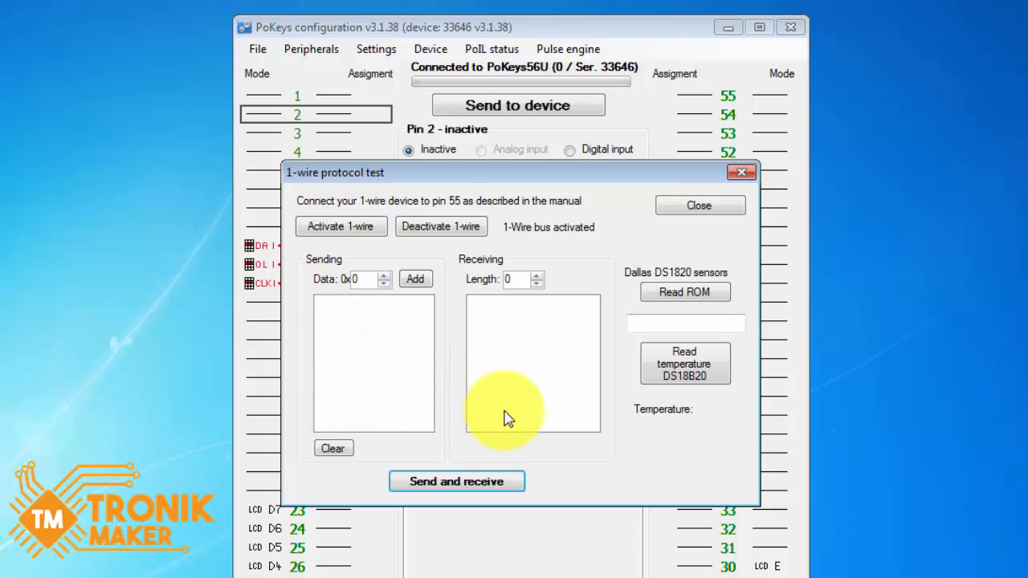
{"action": "left_click", "coordinate": [700, 206]}
Step: Enable output control in the digital IO status, switch outputs 1 and 2 on and off, and close it
{"action": "left_click", "coordinate": [311, 48]}
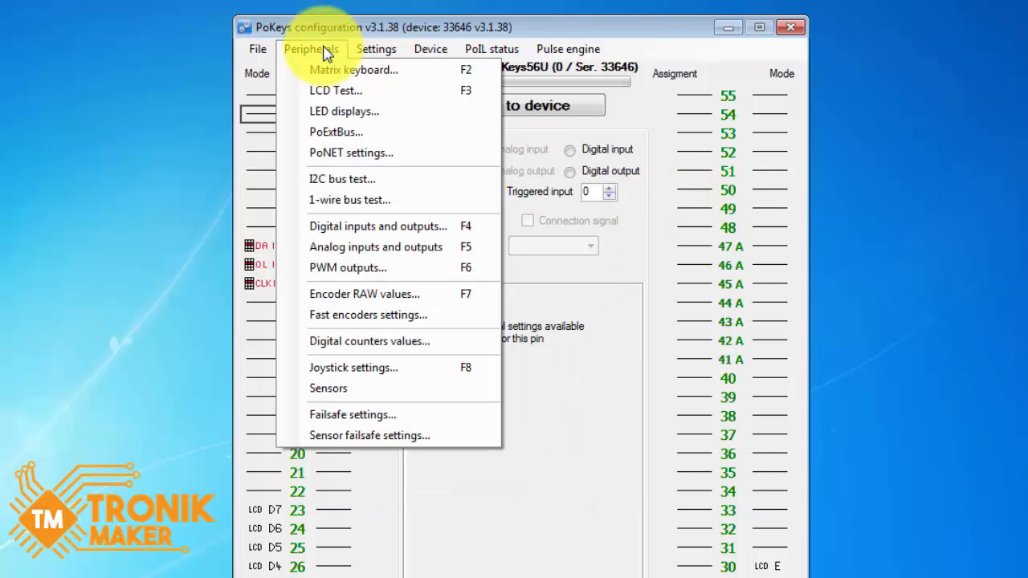
{"action": "left_click", "coordinate": [353, 228]}
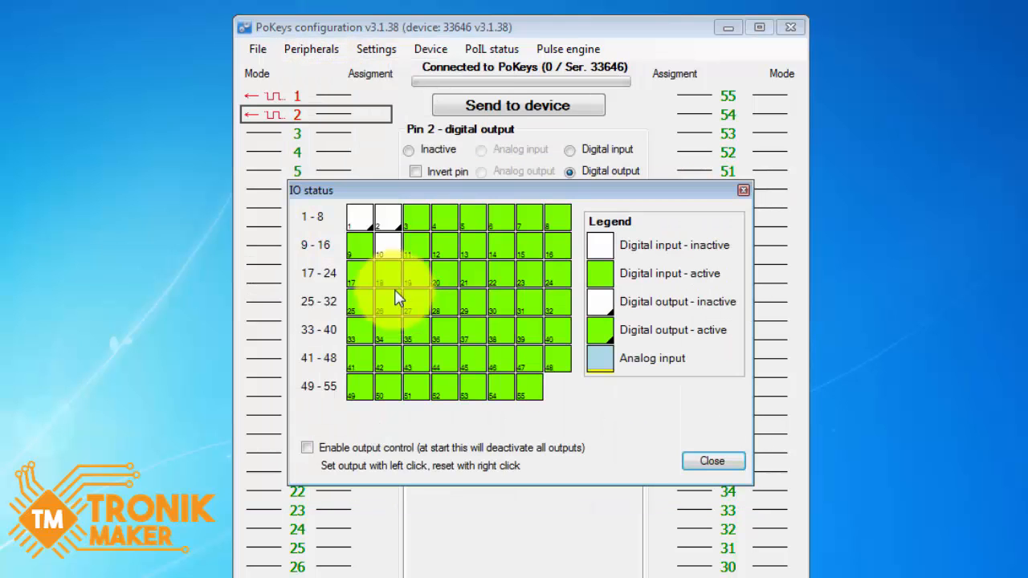
{"action": "left_click", "coordinate": [340, 445]}
{"action": "left_click", "coordinate": [390, 219]}
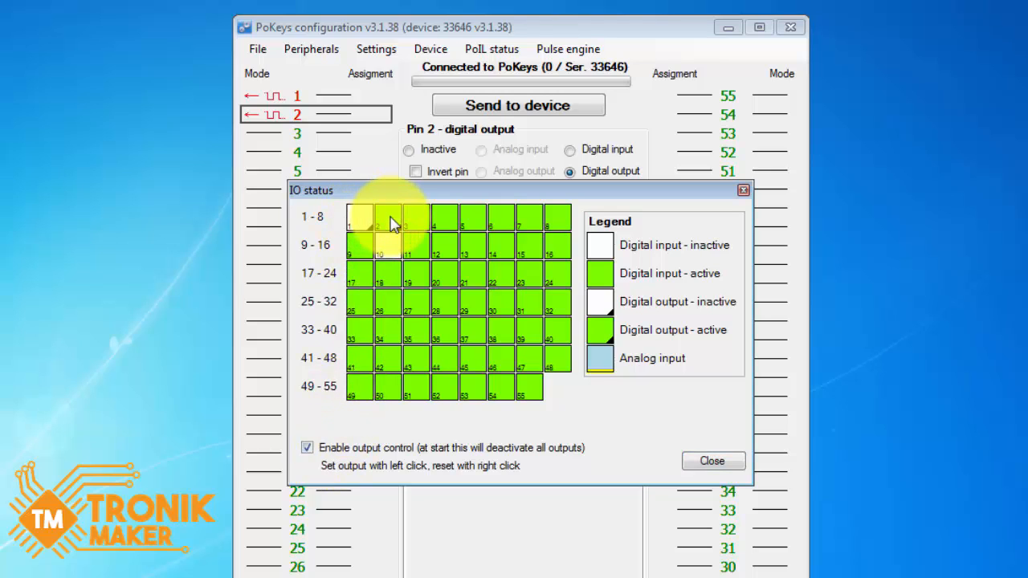
{"action": "right_click", "coordinate": [391, 219]}
{"action": "left_click", "coordinate": [368, 219]}
{"action": "left_click", "coordinate": [388, 221]}
{"action": "right_click", "coordinate": [366, 229]}
{"action": "right_click", "coordinate": [387, 218]}
{"action": "left_click", "coordinate": [711, 461]}
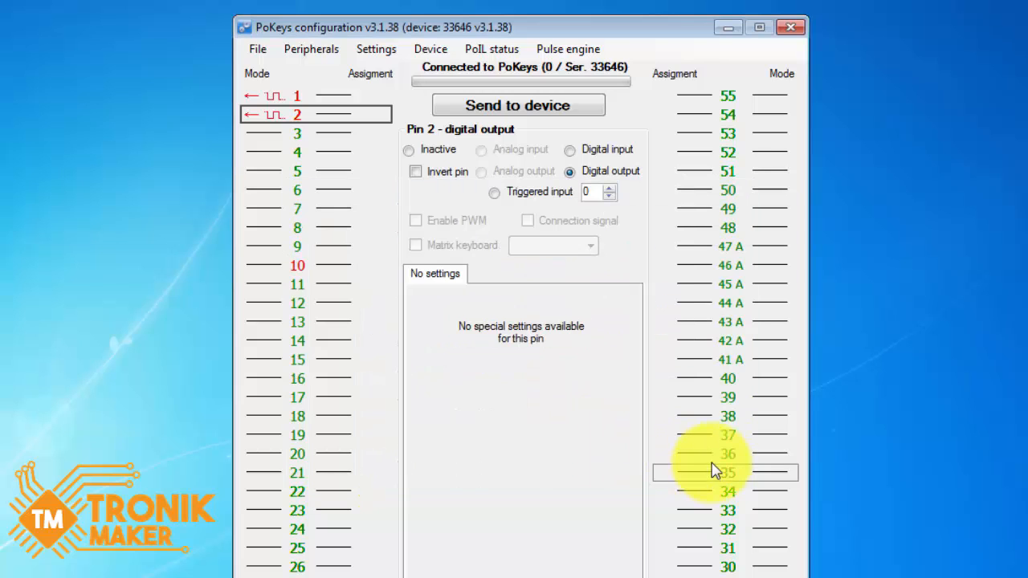
Step: Check which inputs are available in the analog inputs window and close it
{"action": "left_click", "coordinate": [330, 59]}
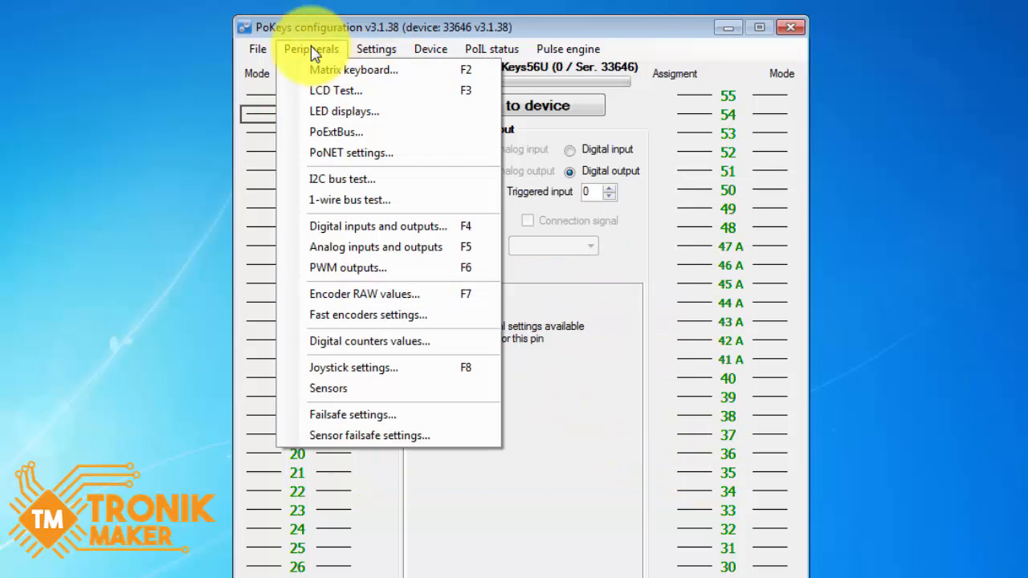
{"action": "left_click", "coordinate": [356, 250]}
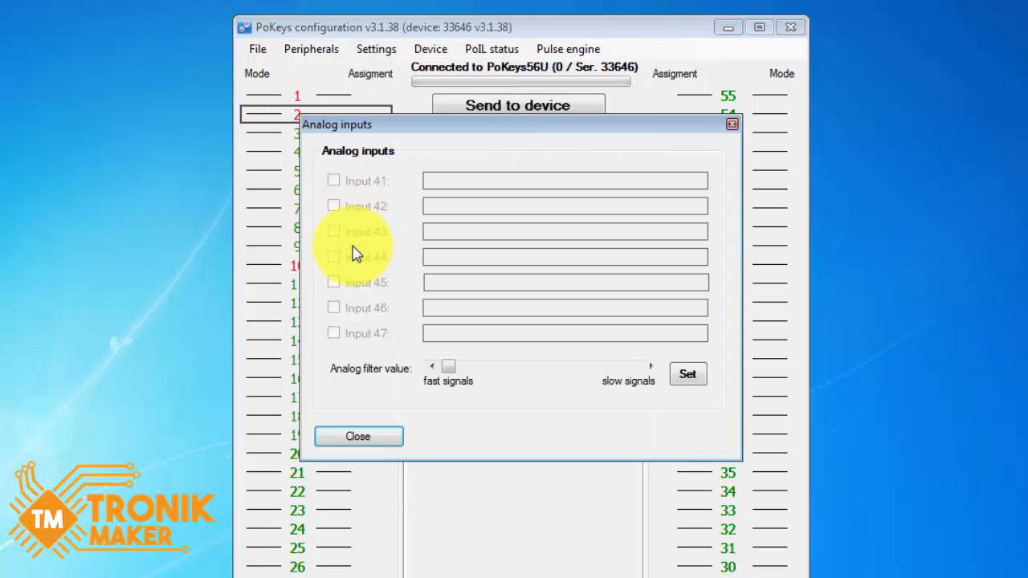
{"action": "left_click", "coordinate": [353, 437]}
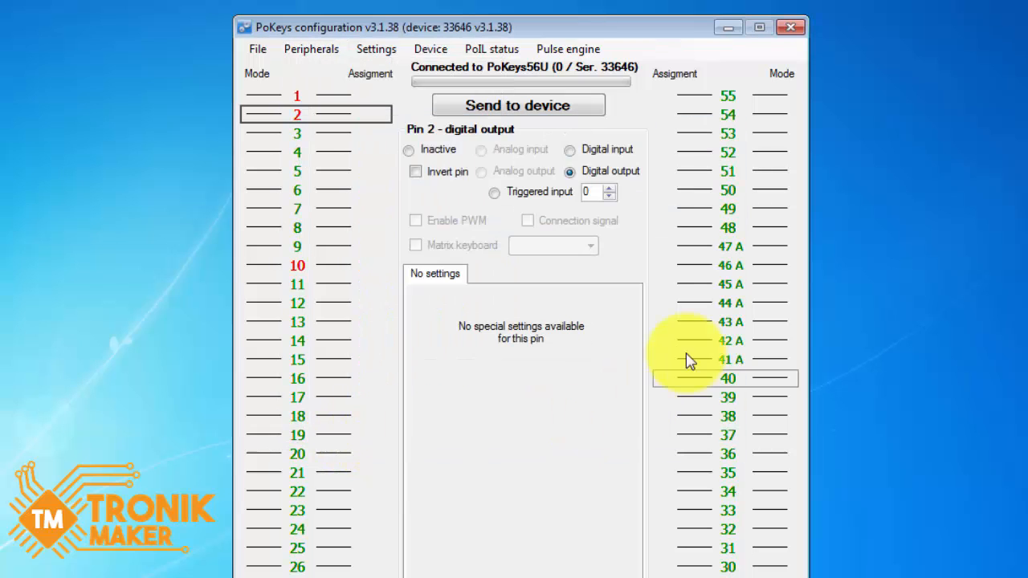
Step: Configure pin 47 as an analog input and send the configuration to the device
{"action": "left_click", "coordinate": [743, 250]}
{"action": "left_click", "coordinate": [518, 150]}
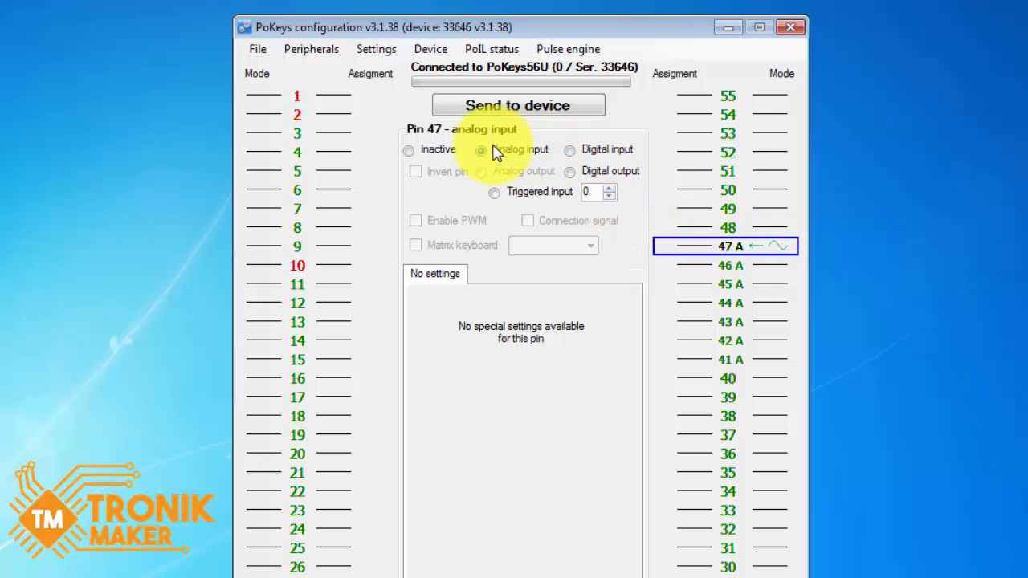
{"action": "left_click", "coordinate": [478, 115]}
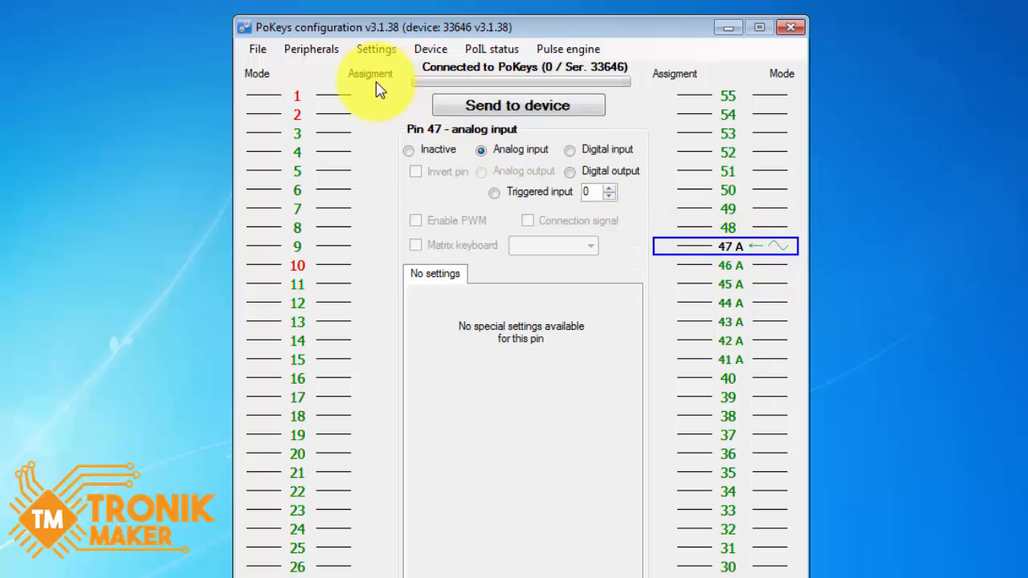
Step: Enable the analog reading of Input 47, set the analog filter to the slow signals end, and close the window
{"action": "left_click", "coordinate": [312, 49]}
{"action": "left_click", "coordinate": [305, 246]}
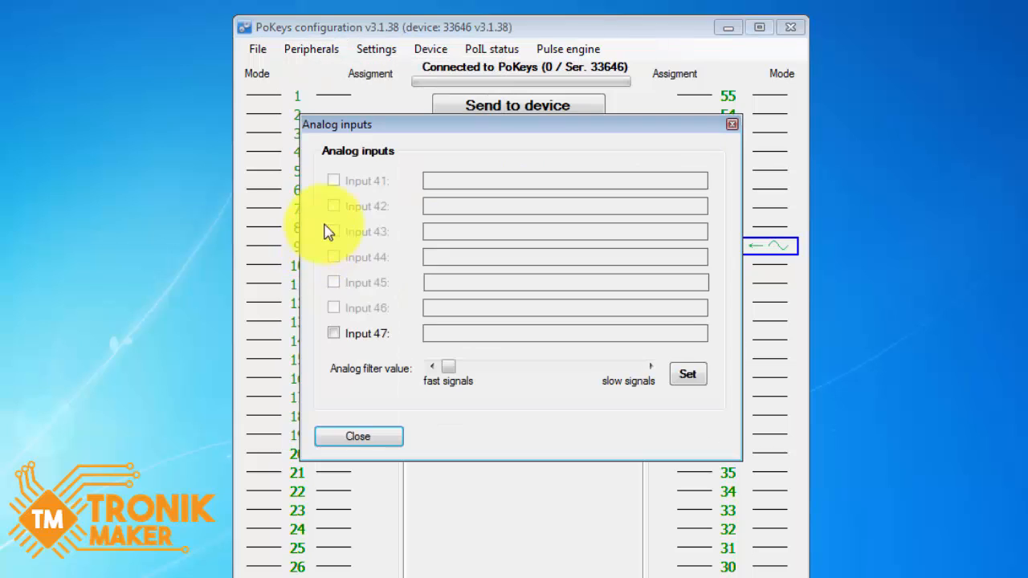
{"action": "left_click", "coordinate": [340, 334]}
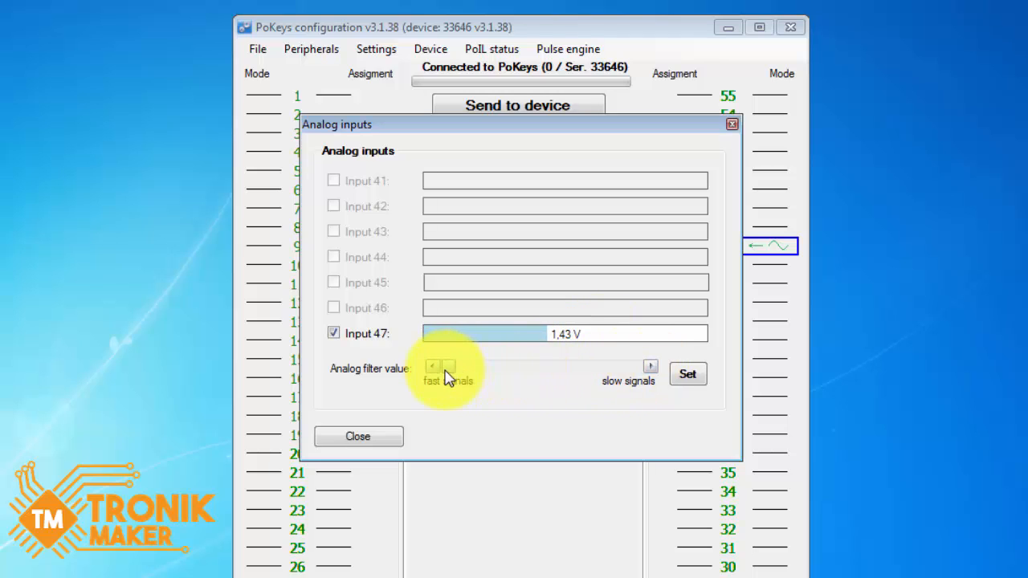
{"action": "left_click_drag", "start_coordinate": [447, 368], "coordinate": [642, 368]}
{"action": "left_click", "coordinate": [687, 375]}
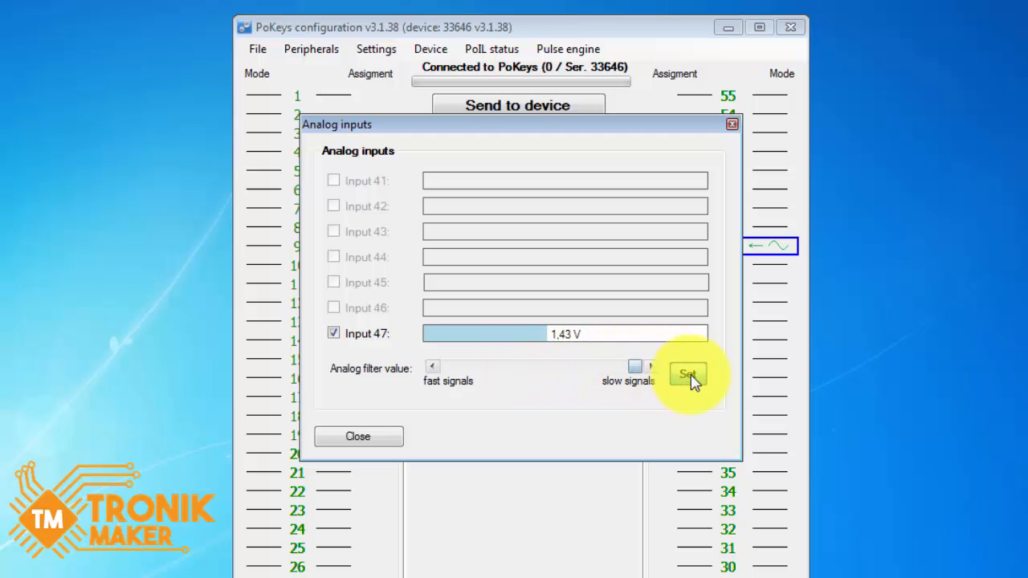
{"action": "left_click", "coordinate": [398, 439]}
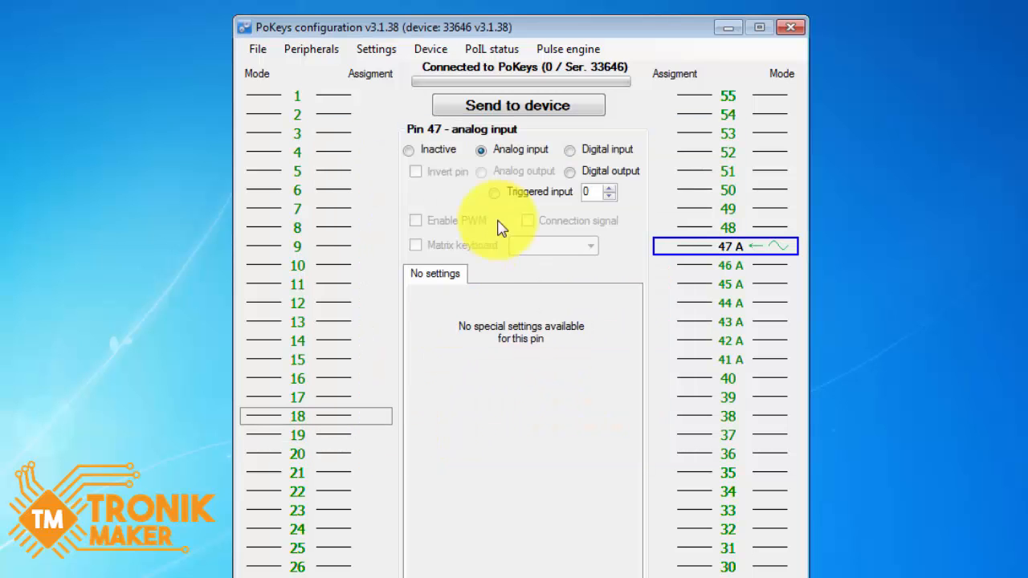
Step: Examine the PWM period and the pin 17 to 22 controls in the PWM settings, and close them
{"action": "left_click", "coordinate": [337, 48]}
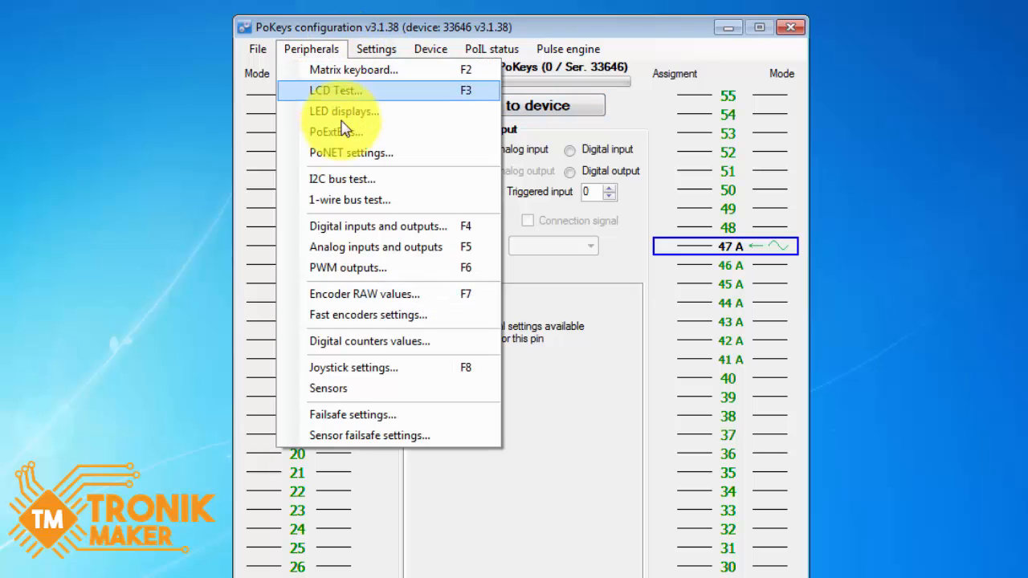
{"action": "left_click", "coordinate": [350, 269]}
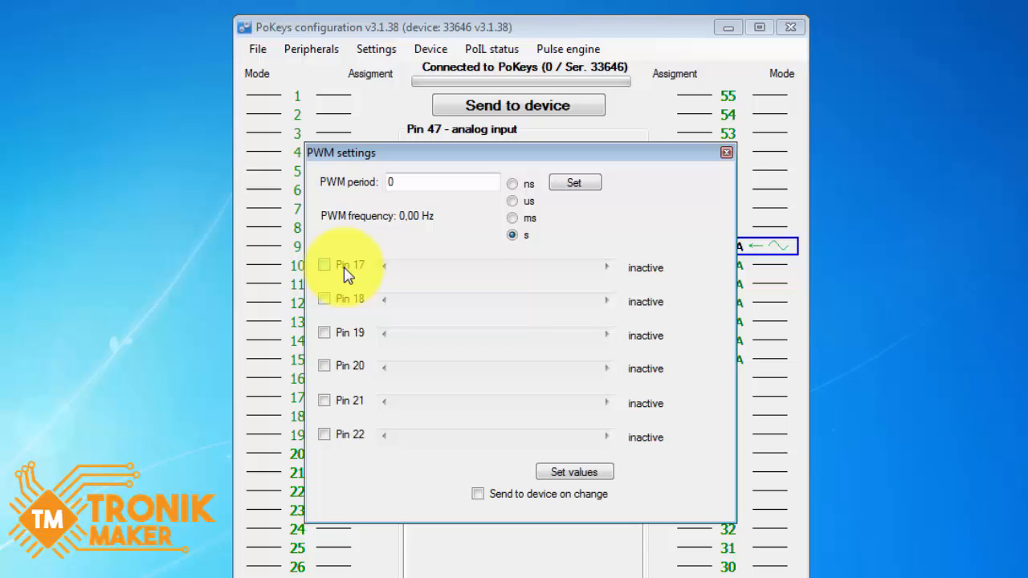
{"action": "left_click", "coordinate": [478, 494]}
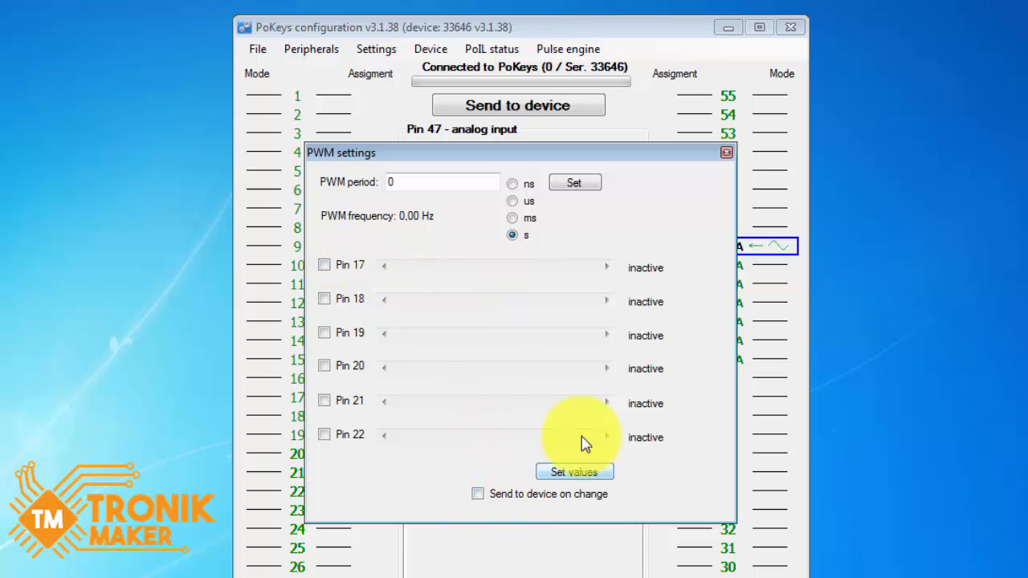
{"action": "left_click", "coordinate": [725, 152]}
Step: Check the position and speed readings in the encoders' RAW values window and close it
{"action": "left_click", "coordinate": [311, 49]}
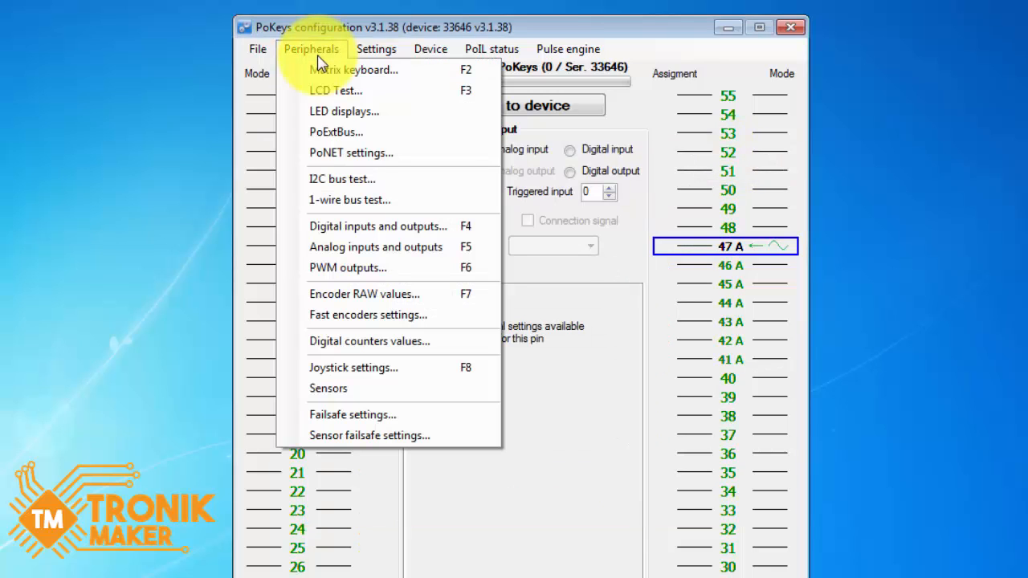
{"action": "left_click", "coordinate": [347, 292]}
{"action": "left_click_drag", "start_coordinate": [36, 66], "coordinate": [591, 68]}
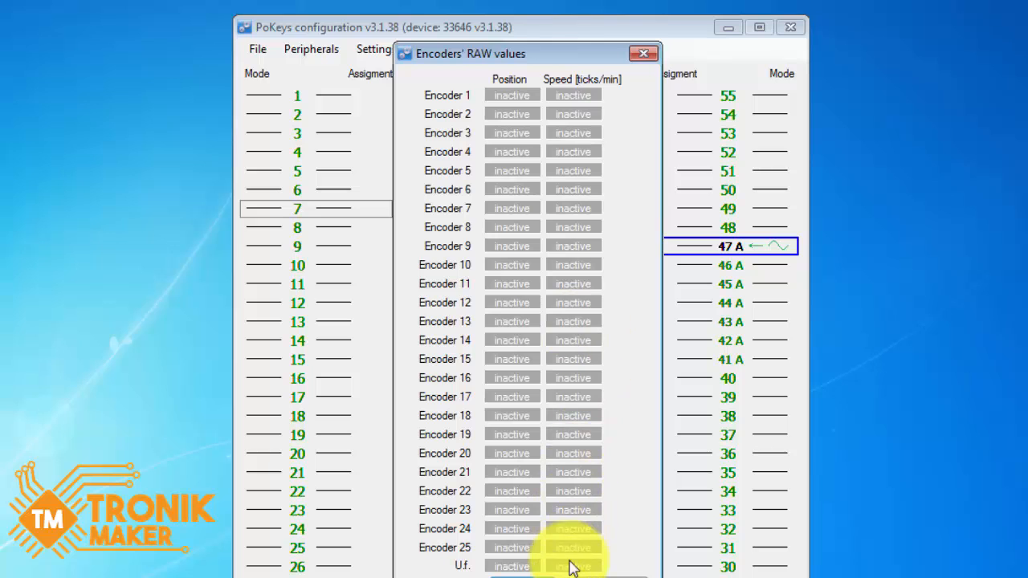
{"action": "key", "text": "Escape"}
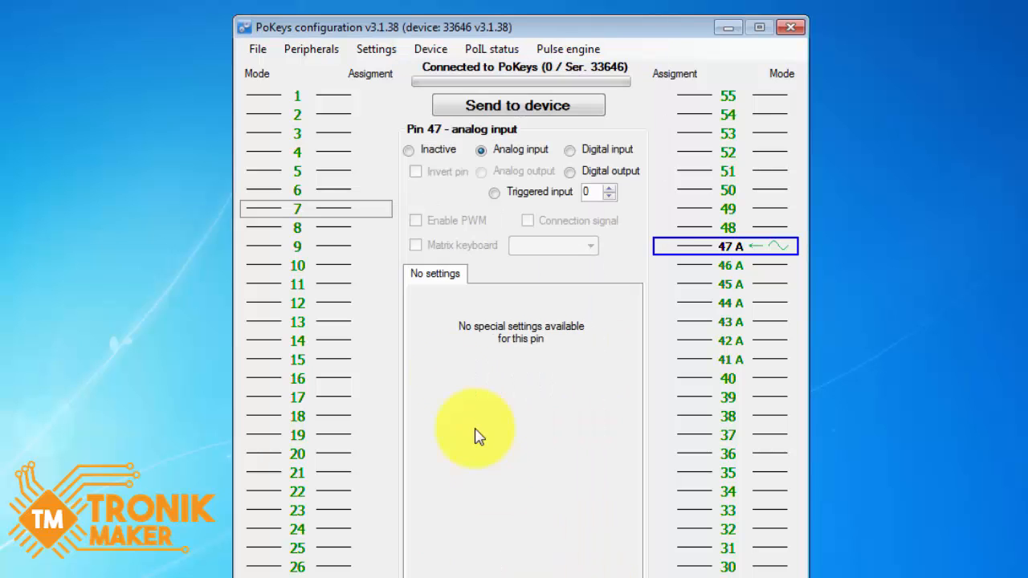
Step: Enable fast and ultra fast encoders in the fast encoders settings, disable both again, and close the settings
{"action": "left_click", "coordinate": [313, 49]}
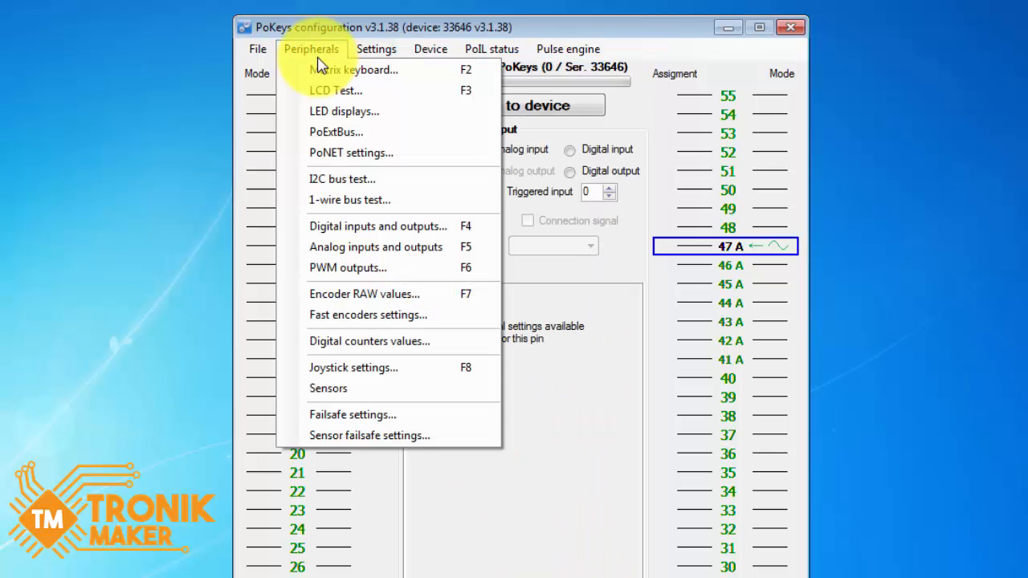
{"action": "left_click", "coordinate": [358, 315]}
{"action": "left_click_drag", "start_coordinate": [0, 0], "coordinate": [605, 229]}
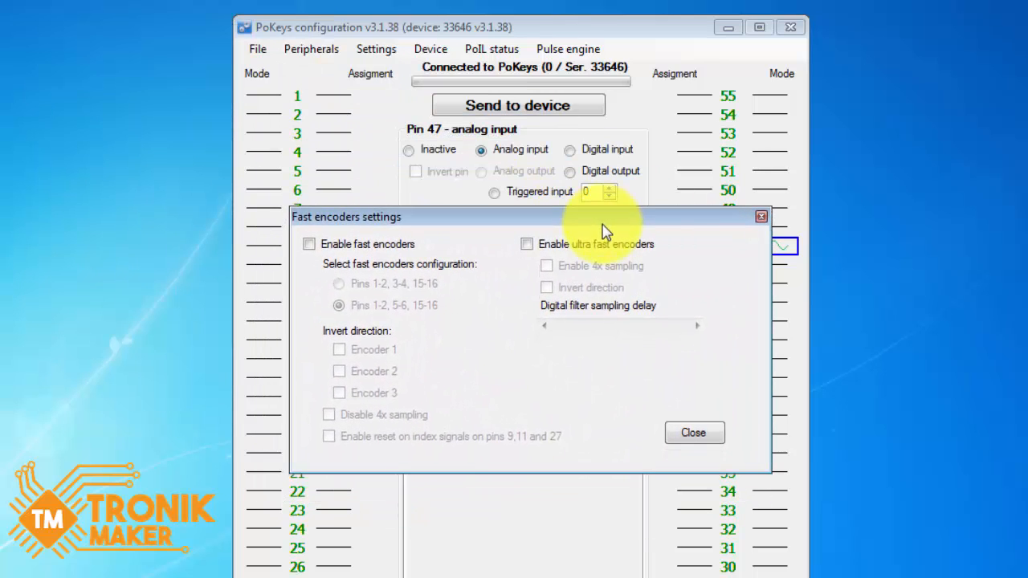
{"action": "left_click", "coordinate": [399, 249]}
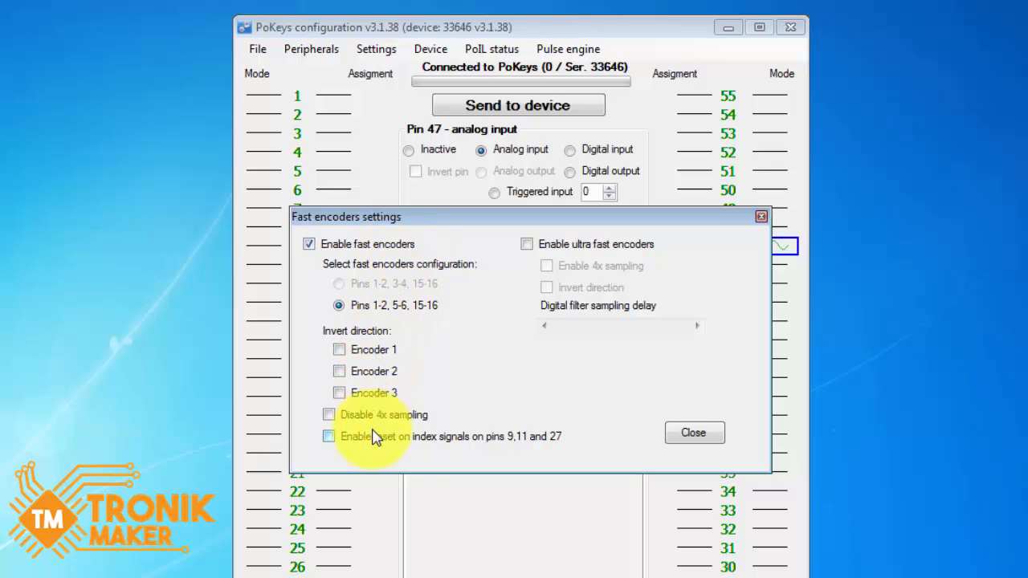
{"action": "left_click", "coordinate": [549, 246]}
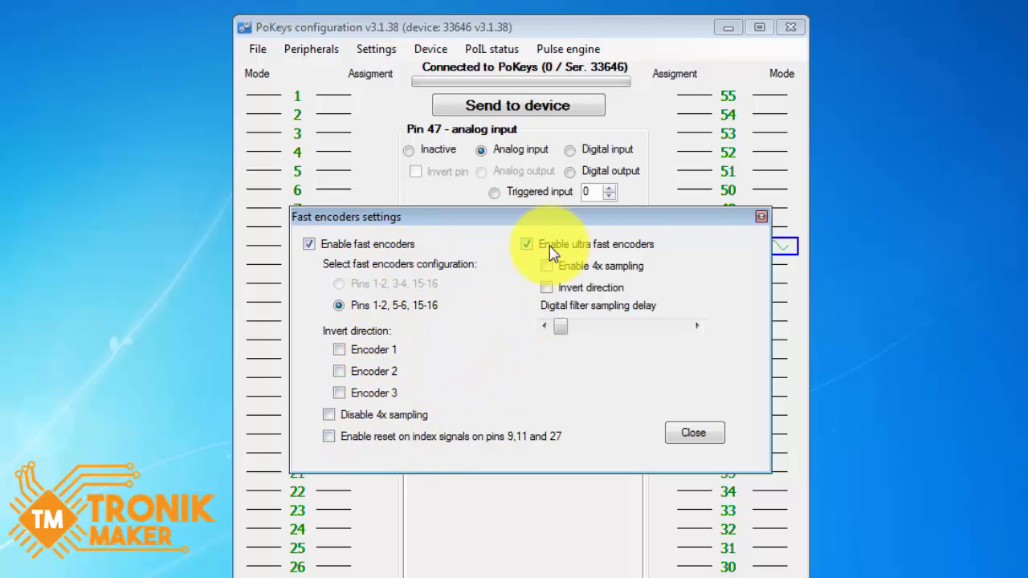
{"action": "left_click", "coordinate": [549, 246]}
{"action": "left_click", "coordinate": [406, 244]}
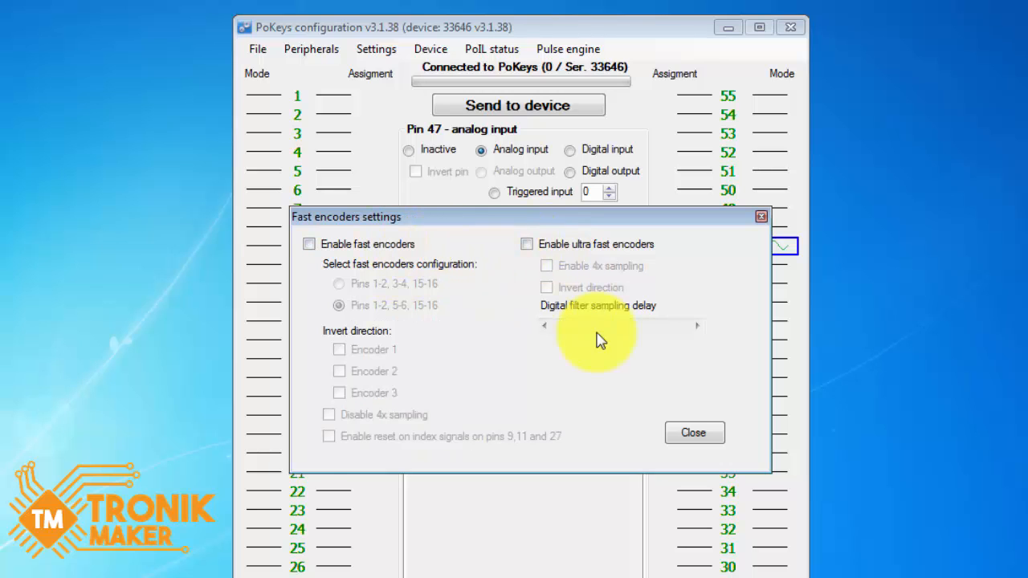
{"action": "left_click", "coordinate": [683, 435]}
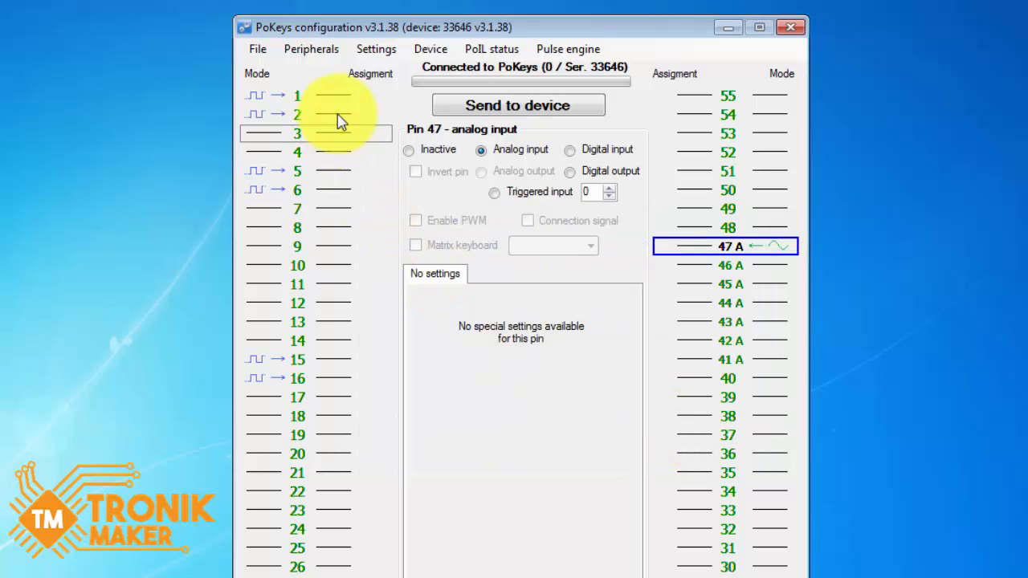
Step: Clear all settings in the device and reconnect to the PoKeys56U
{"action": "left_click", "coordinate": [374, 50]}
{"action": "mouse_move", "coordinate": [428, 49]}
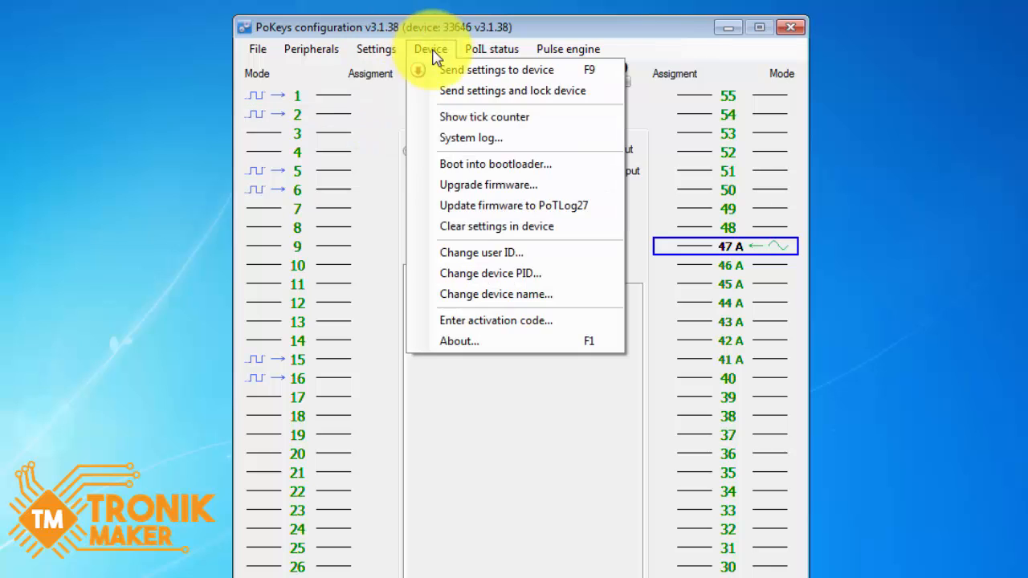
{"action": "left_click", "coordinate": [453, 232]}
{"action": "left_click", "coordinate": [556, 375]}
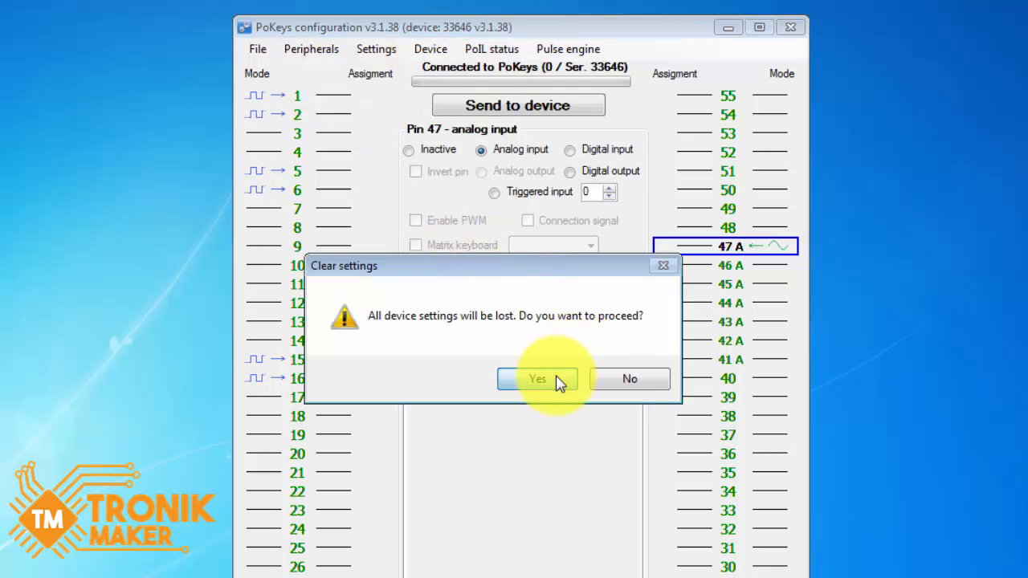
{"action": "double_click", "coordinate": [411, 315]}
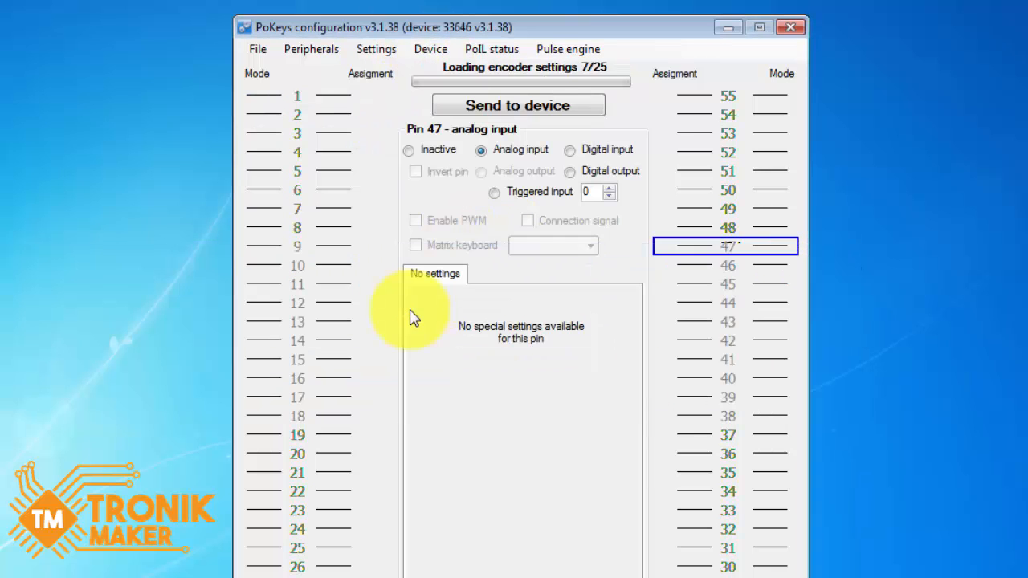
Step: Configure pin 1 as a digital input and switch its counter option on and off again
{"action": "left_click", "coordinate": [305, 113]}
{"action": "left_click", "coordinate": [302, 97]}
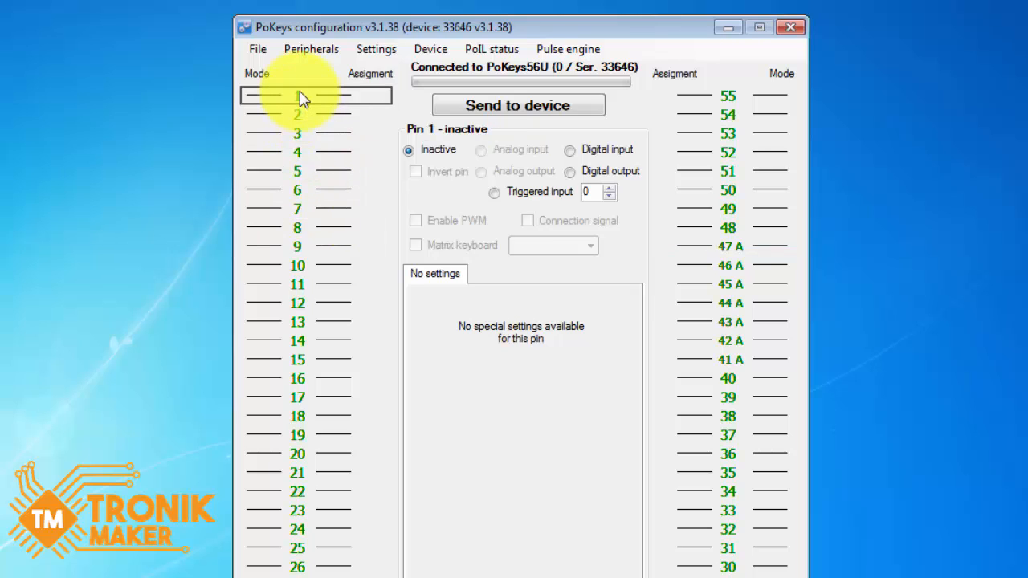
{"action": "left_click", "coordinate": [570, 149]}
{"action": "left_click", "coordinate": [548, 275]}
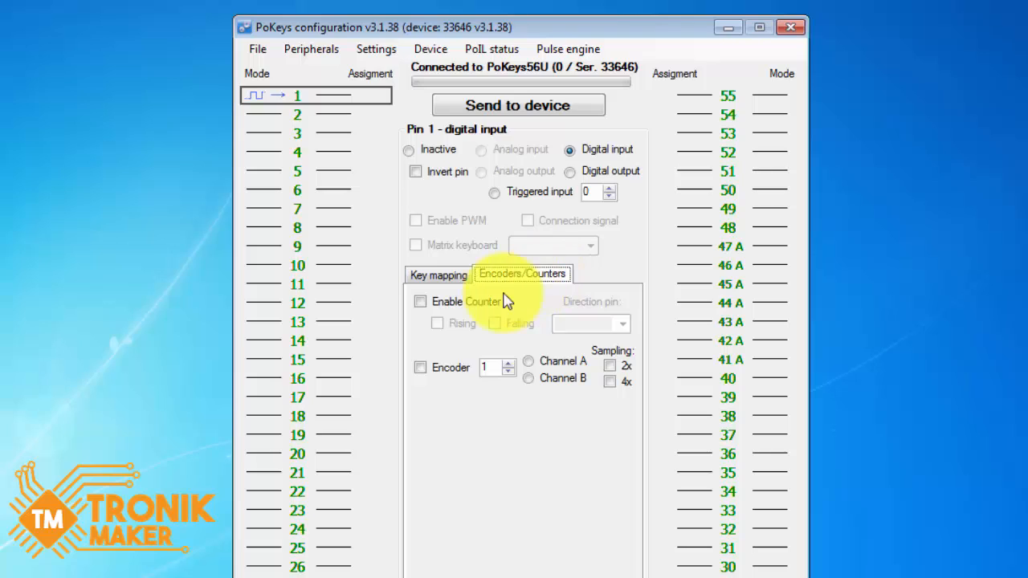
{"action": "left_click", "coordinate": [462, 314]}
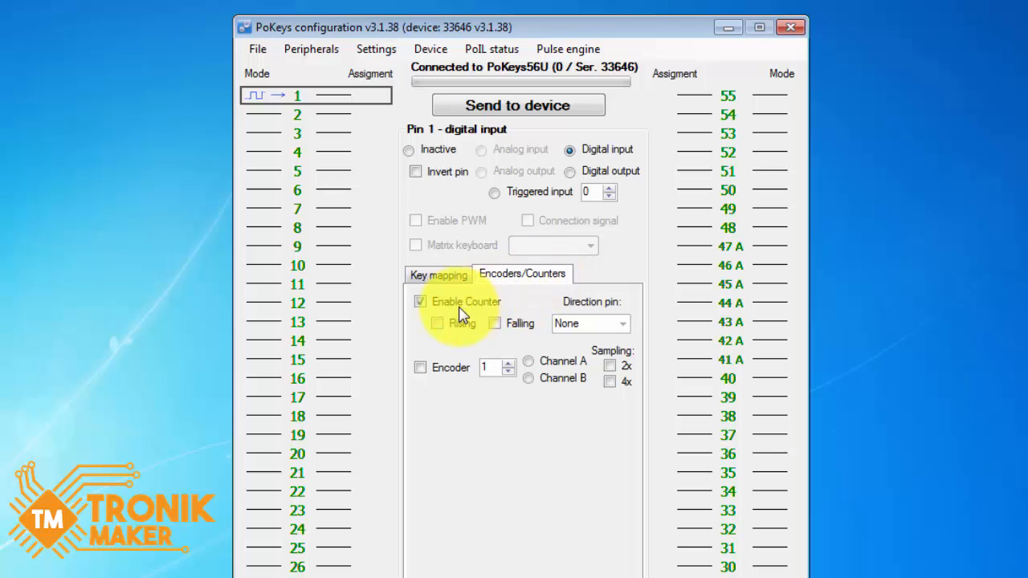
{"action": "left_click", "coordinate": [463, 314]}
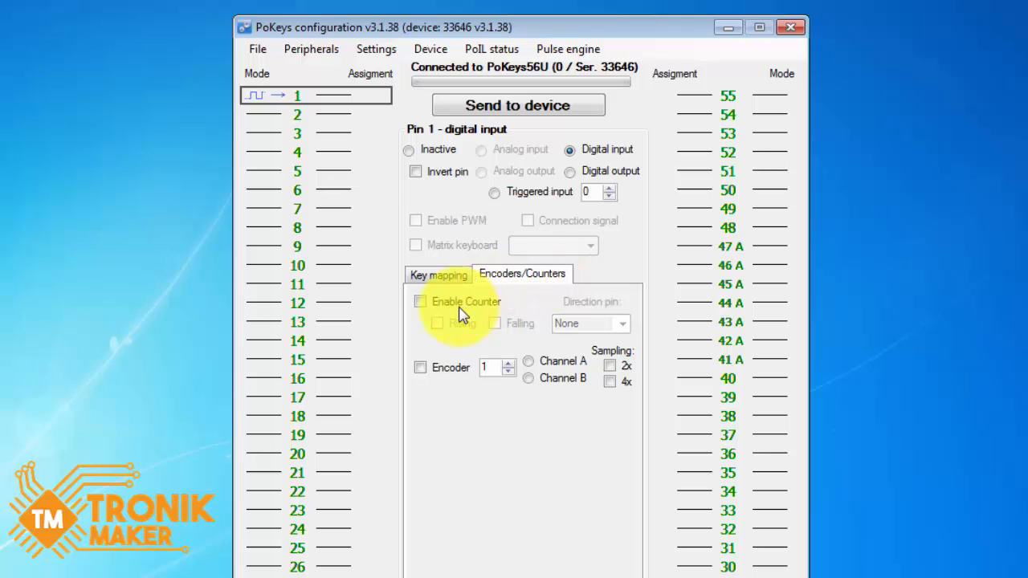
Step: Clear the device settings again to discard the pin 1 setup, and reconnect to the PoKeys56U
{"action": "left_click", "coordinate": [376, 49]}
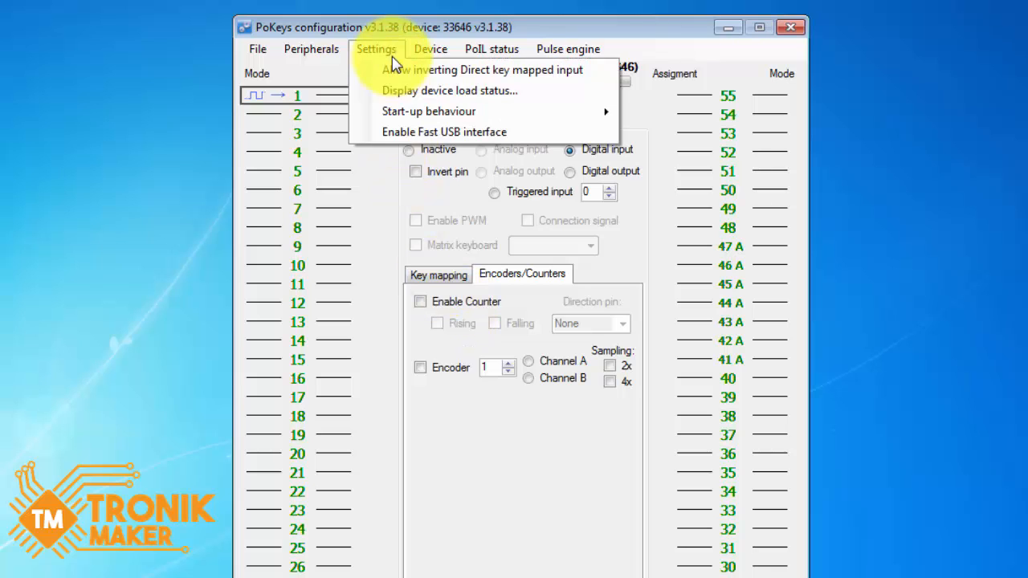
{"action": "left_click", "coordinate": [448, 224]}
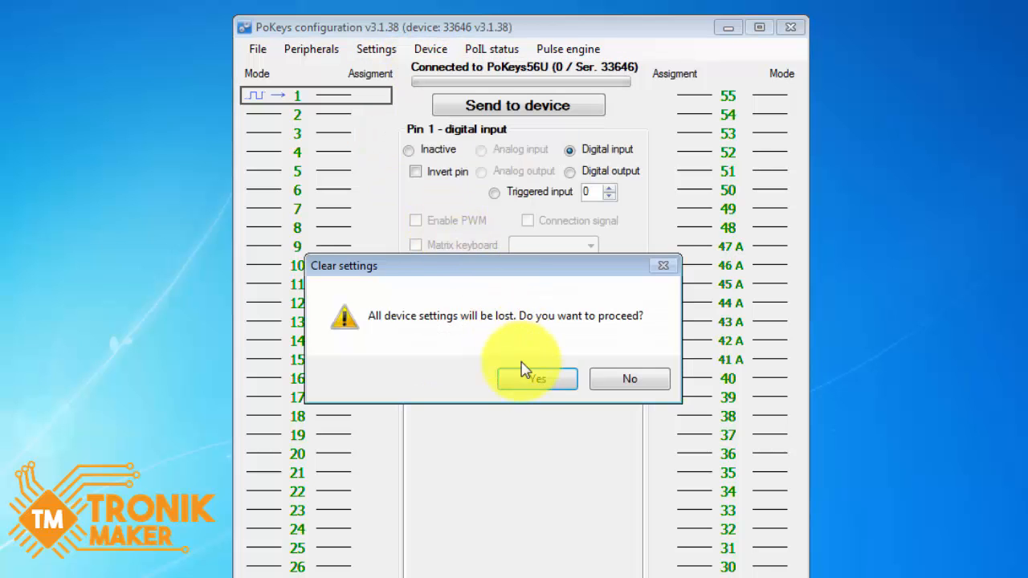
{"action": "left_click", "coordinate": [523, 370]}
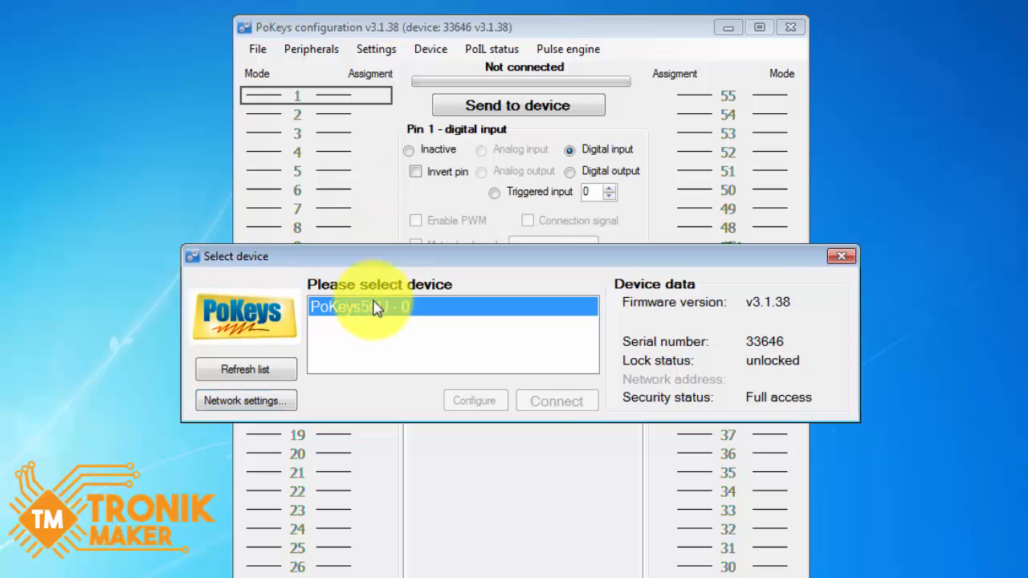
{"action": "double_click", "coordinate": [374, 309]}
Step: Check the per-pin digital counter values and close their window
{"action": "left_click", "coordinate": [312, 55]}
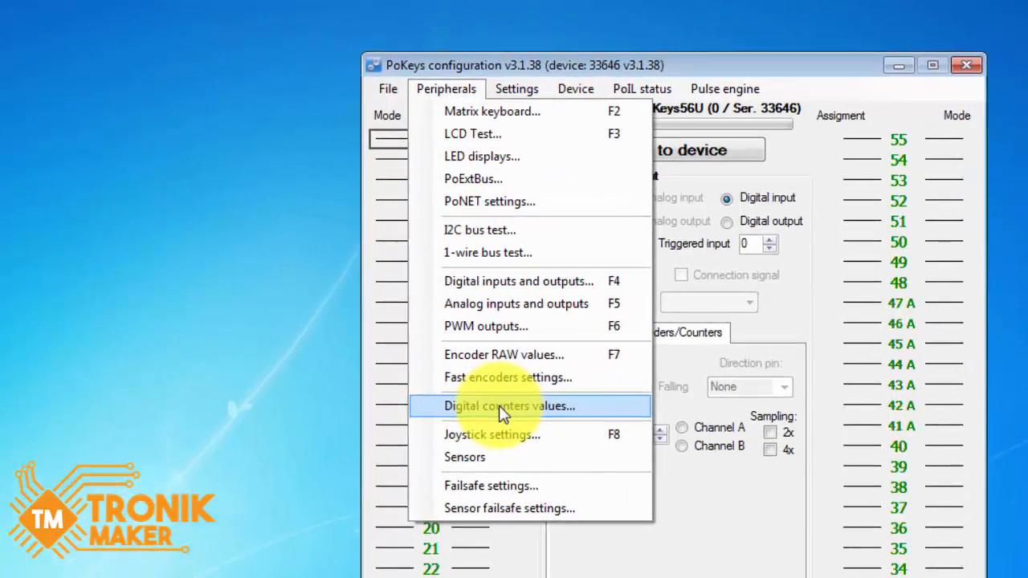
{"action": "left_click", "coordinate": [370, 340]}
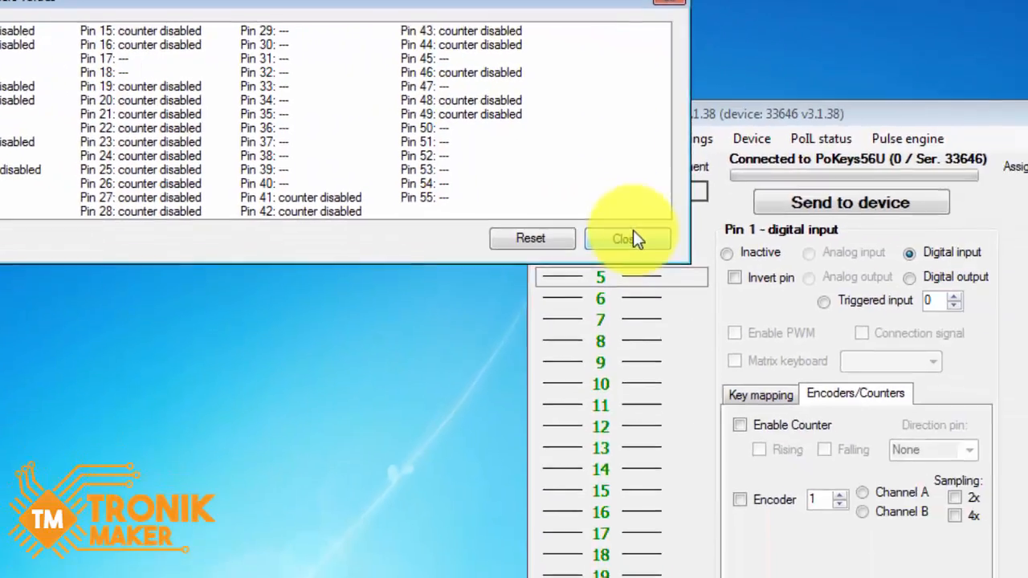
{"action": "left_click", "coordinate": [630, 239]}
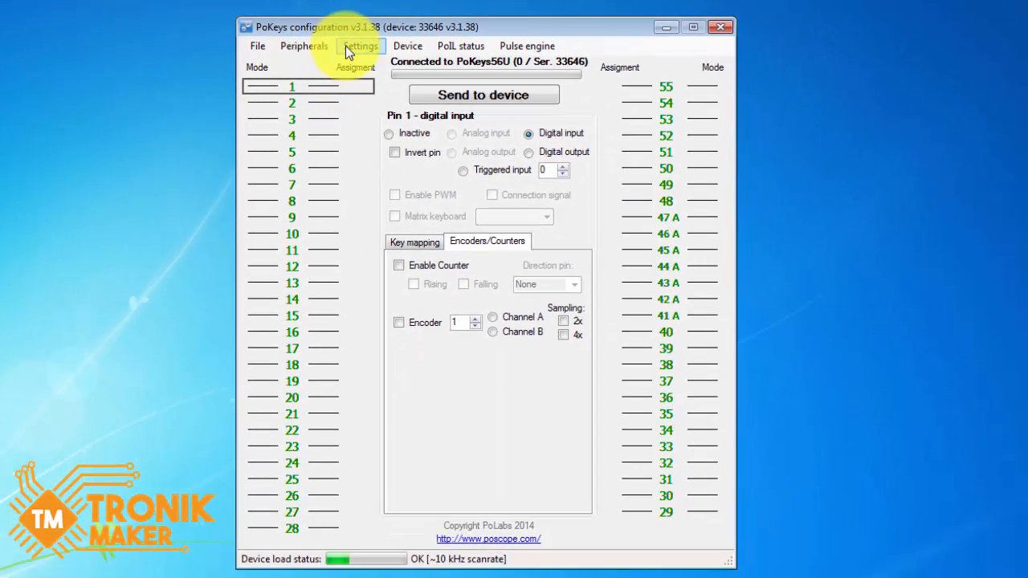
Step: Select the X axis in the joystick mapping, review the pins offered for its axis mapping, and close the window
{"action": "left_click", "coordinate": [324, 48]}
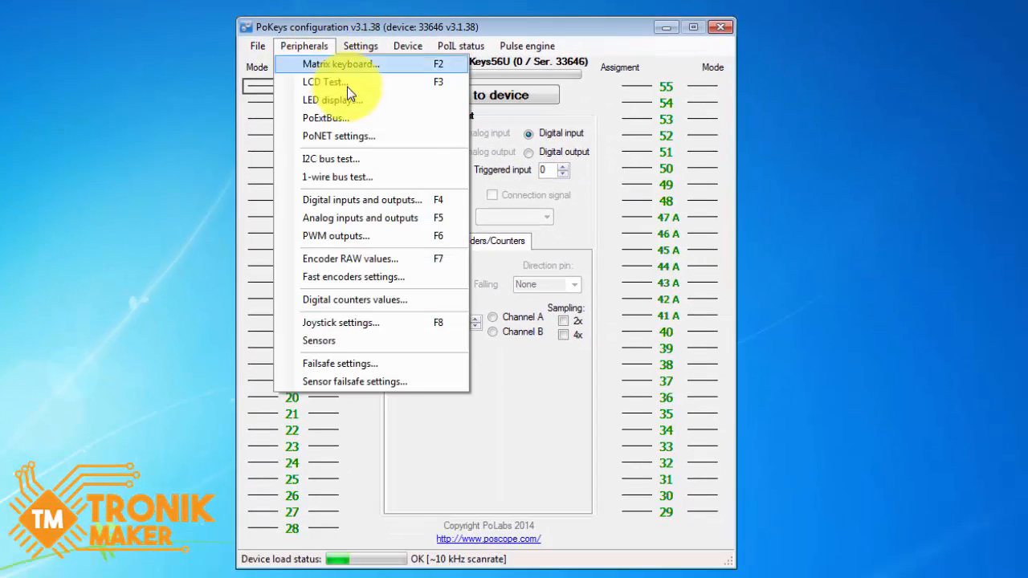
{"action": "left_click", "coordinate": [371, 325]}
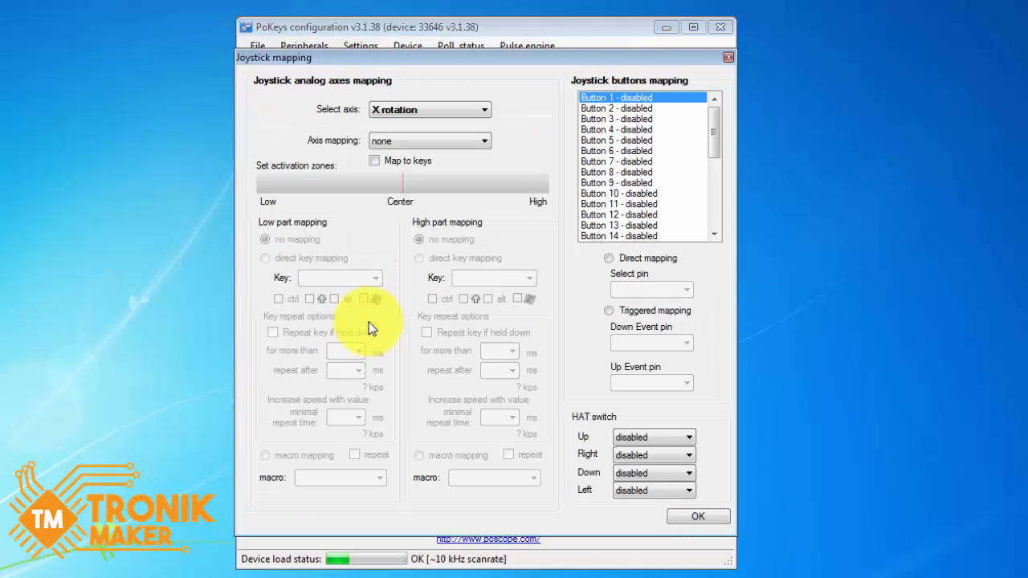
{"action": "left_click", "coordinate": [431, 111]}
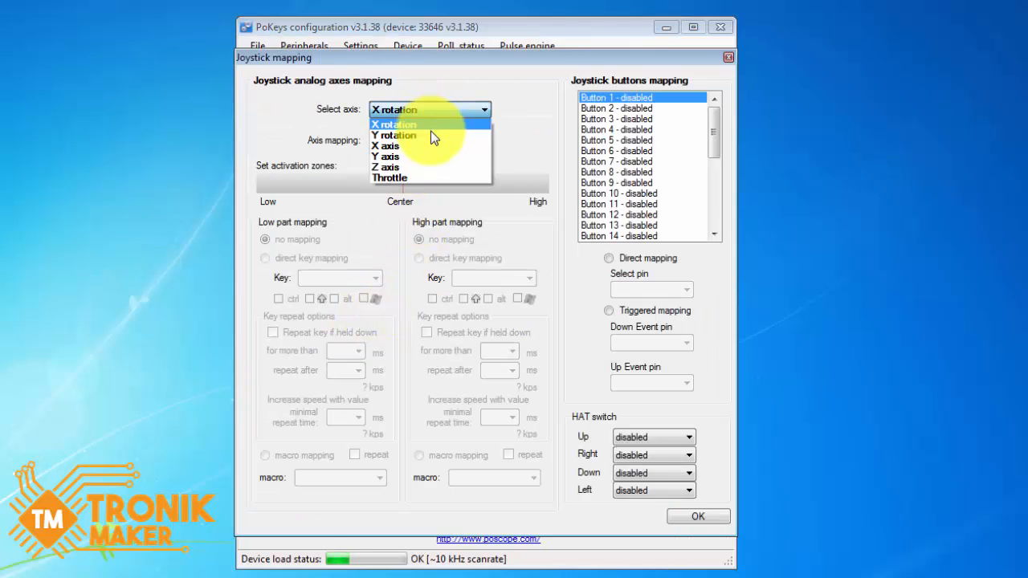
{"action": "left_click", "coordinate": [430, 132]}
{"action": "left_click", "coordinate": [426, 113]}
{"action": "left_click", "coordinate": [418, 145]}
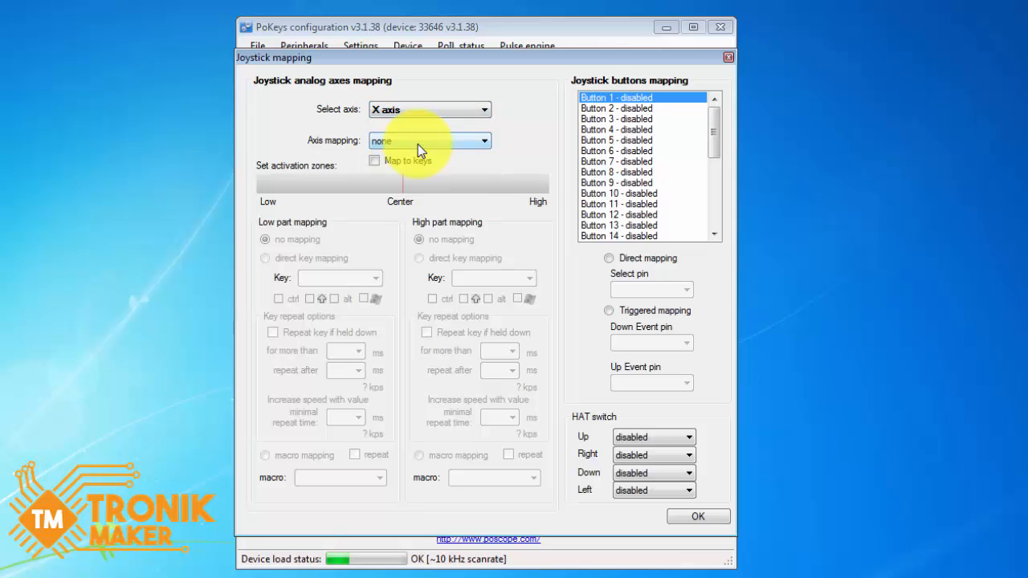
{"action": "left_click", "coordinate": [419, 144]}
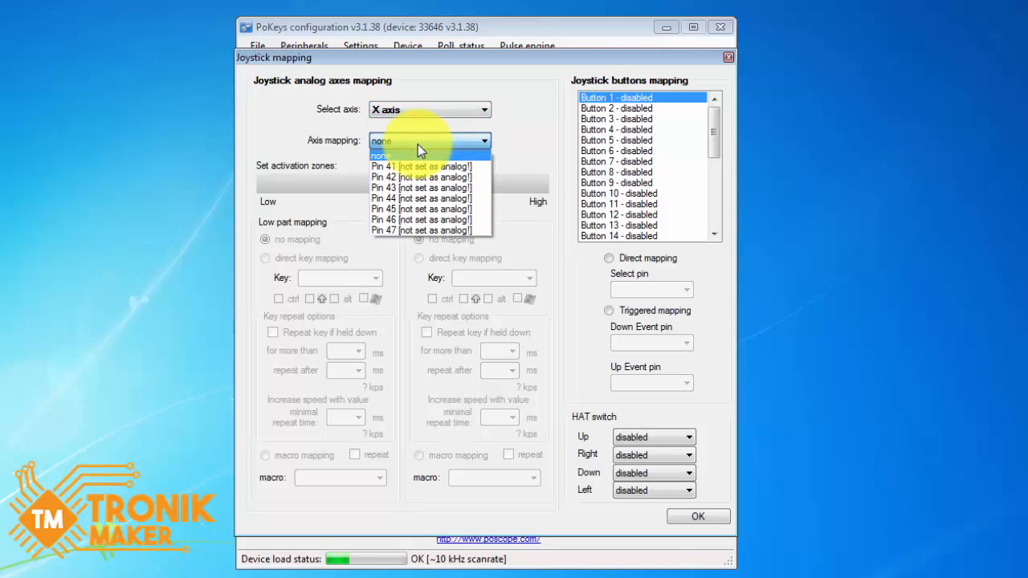
{"action": "left_click", "coordinate": [417, 143]}
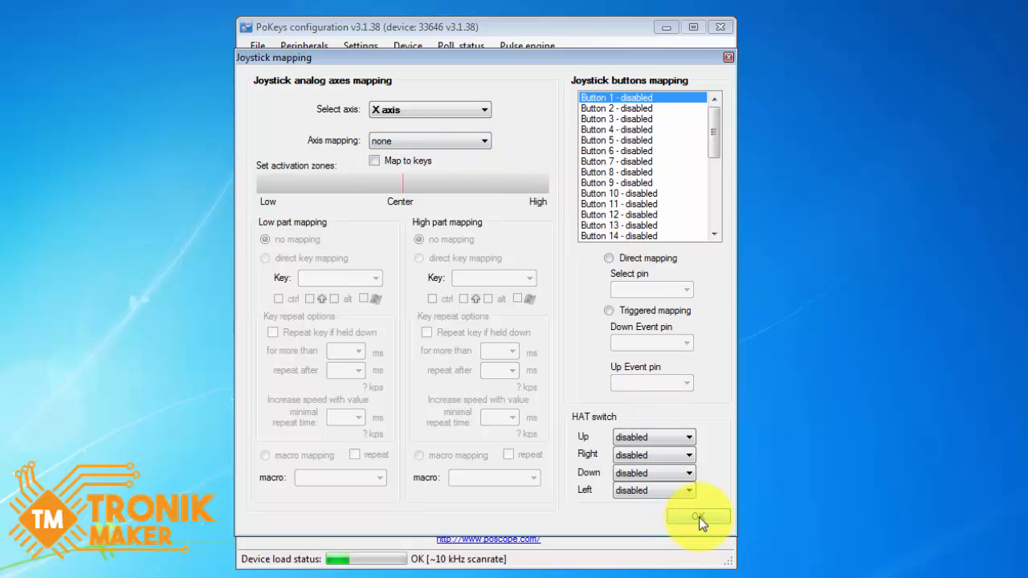
{"action": "left_click", "coordinate": [728, 57]}
Step: Open the sensor list, select the fourth I2C sensor entry and review the sensor types offered for it
{"action": "left_click", "coordinate": [299, 46]}
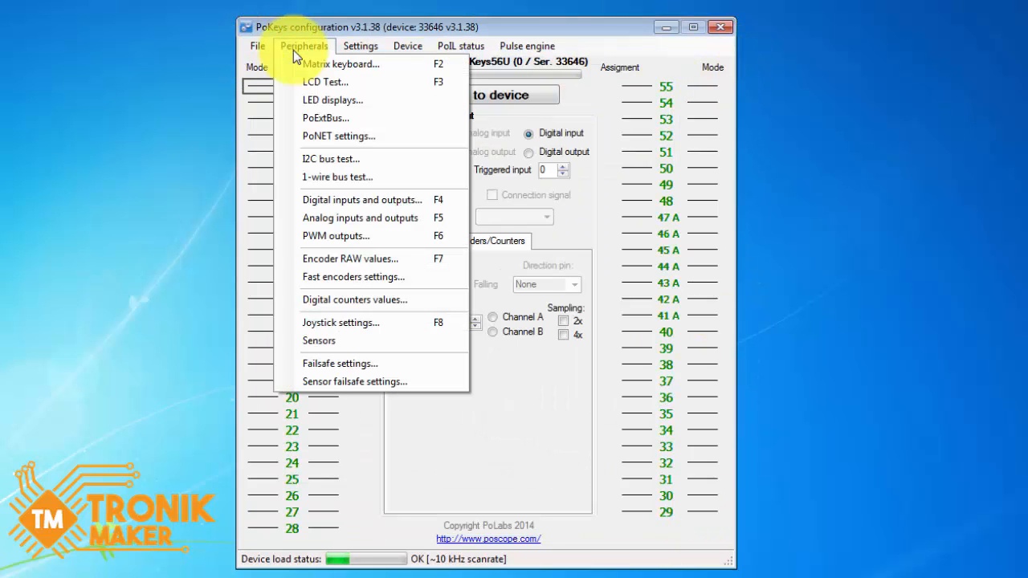
{"action": "left_click", "coordinate": [319, 341]}
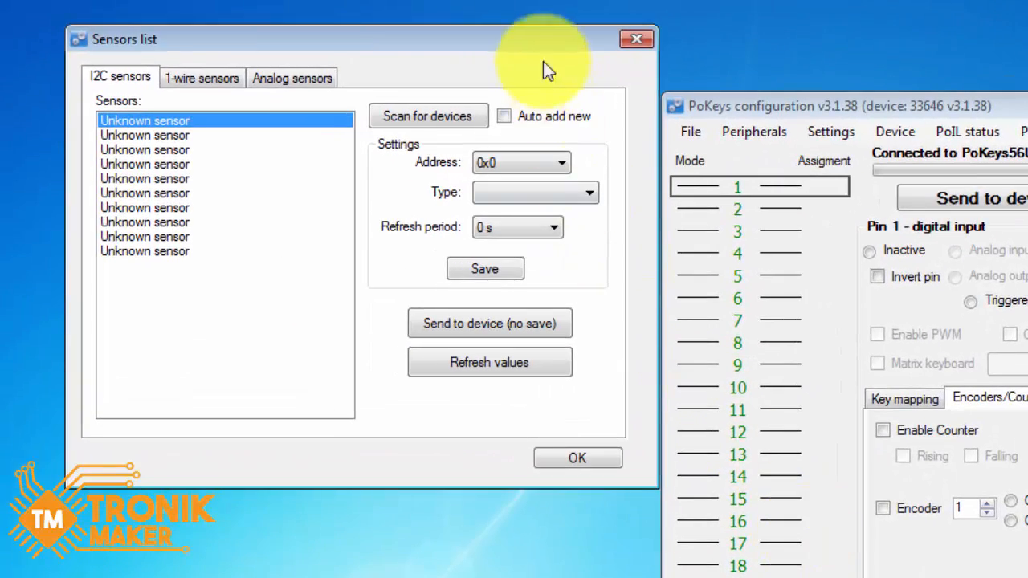
{"action": "left_click_drag", "start_coordinate": [406, 30], "coordinate": [368, 74]}
{"action": "left_click_drag", "start_coordinate": [495, 97], "coordinate": [490, 107]}
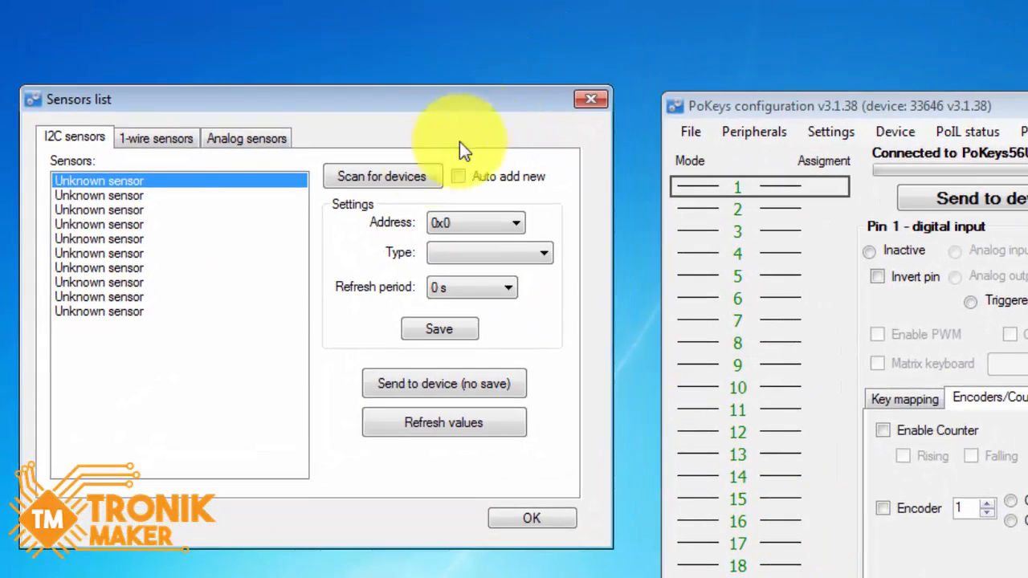
{"action": "left_click", "coordinate": [137, 207]}
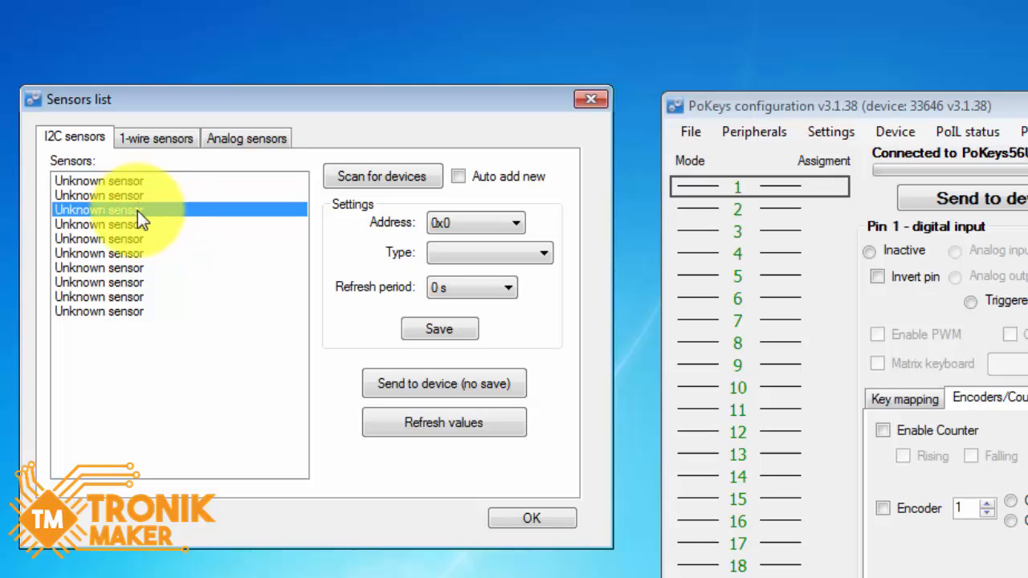
{"action": "left_click", "coordinate": [137, 223]}
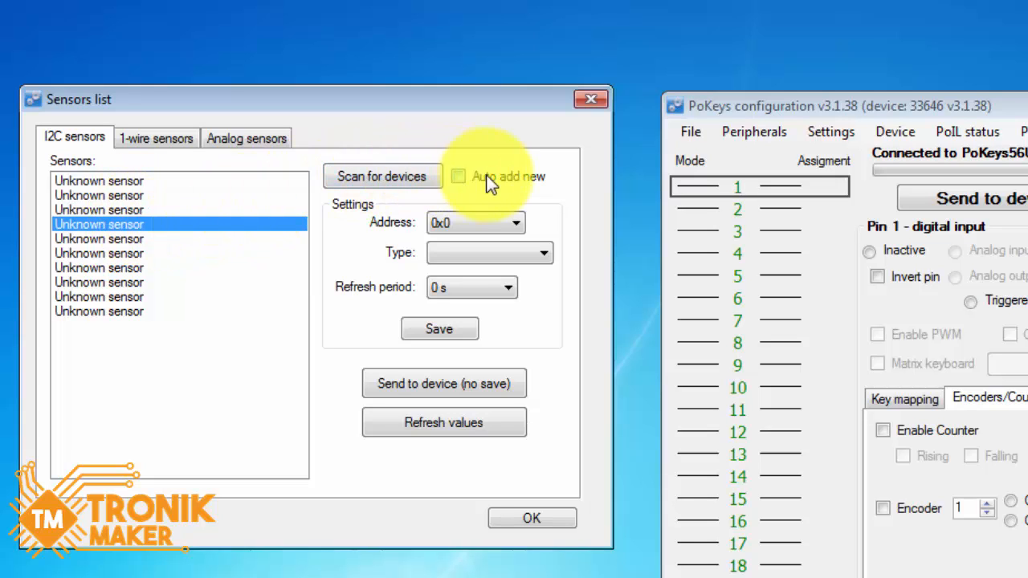
{"action": "left_click", "coordinate": [496, 254]}
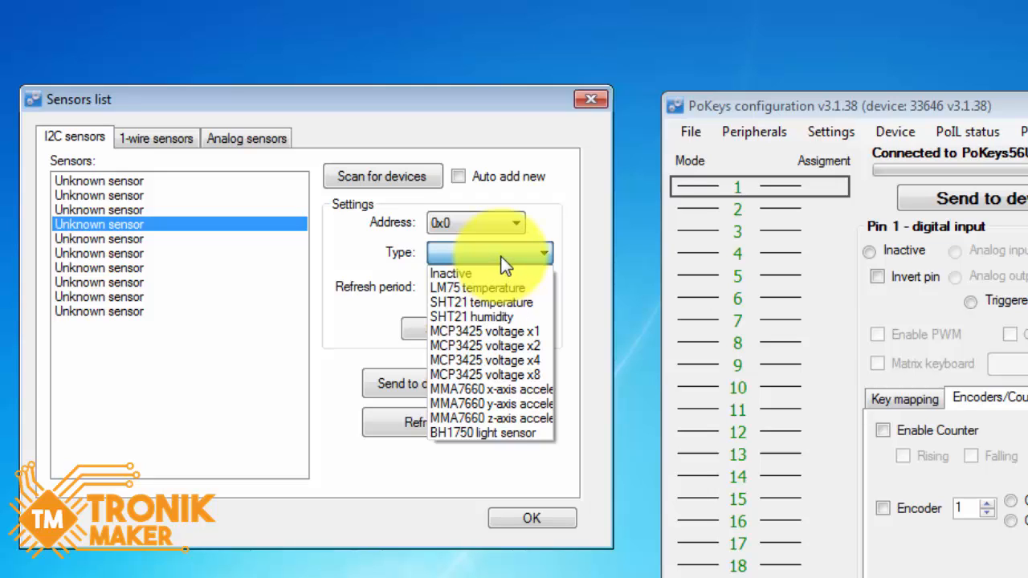
{"action": "left_click", "coordinate": [501, 255]}
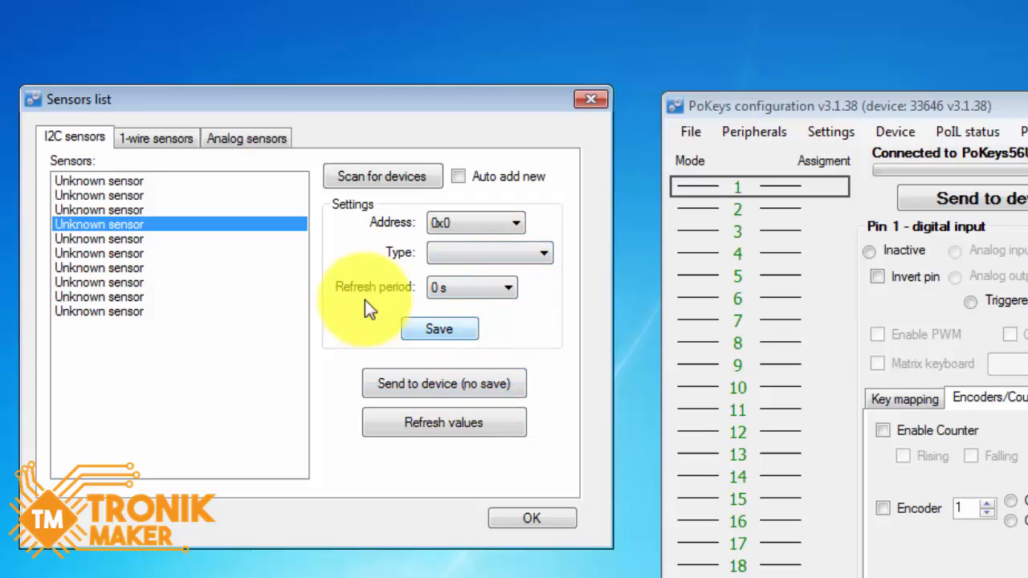
Step: Try the DHT11, DHT21 and DHT22 types on the third 1-wire sensor, and close the sensor list without saving
{"action": "left_click", "coordinate": [177, 144]}
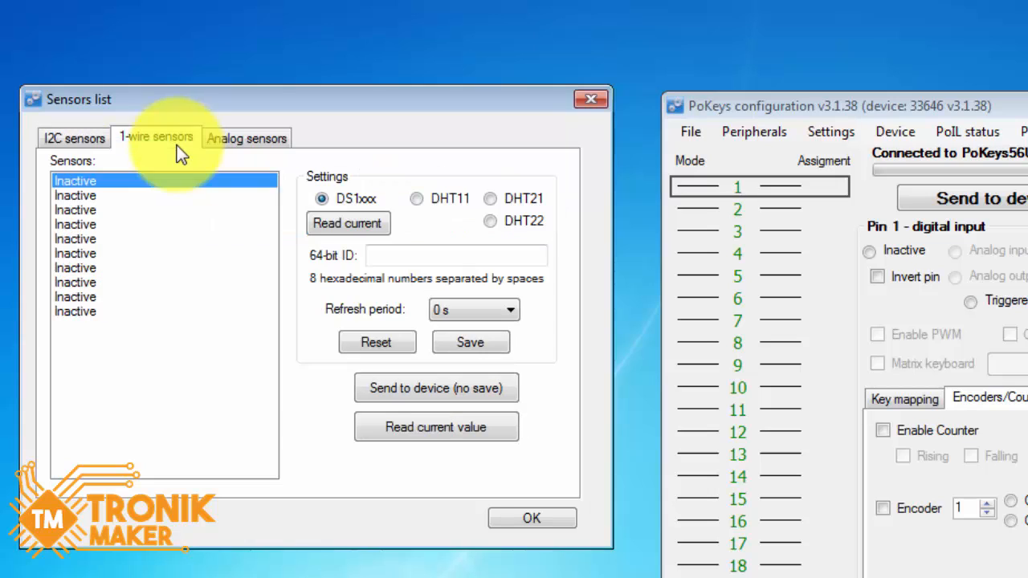
{"action": "left_click", "coordinate": [135, 209]}
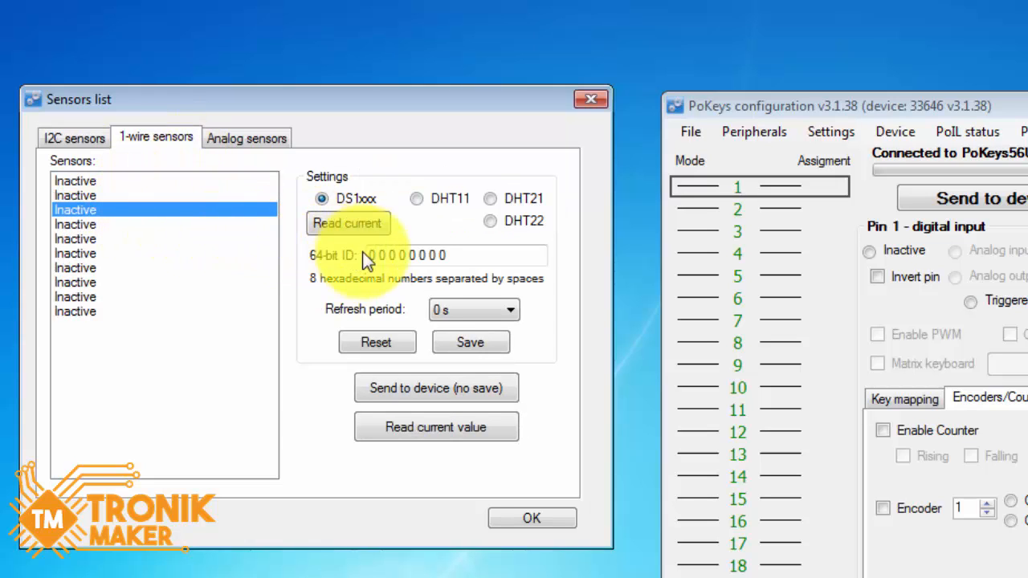
{"action": "left_click", "coordinate": [433, 204]}
{"action": "left_click", "coordinate": [496, 200]}
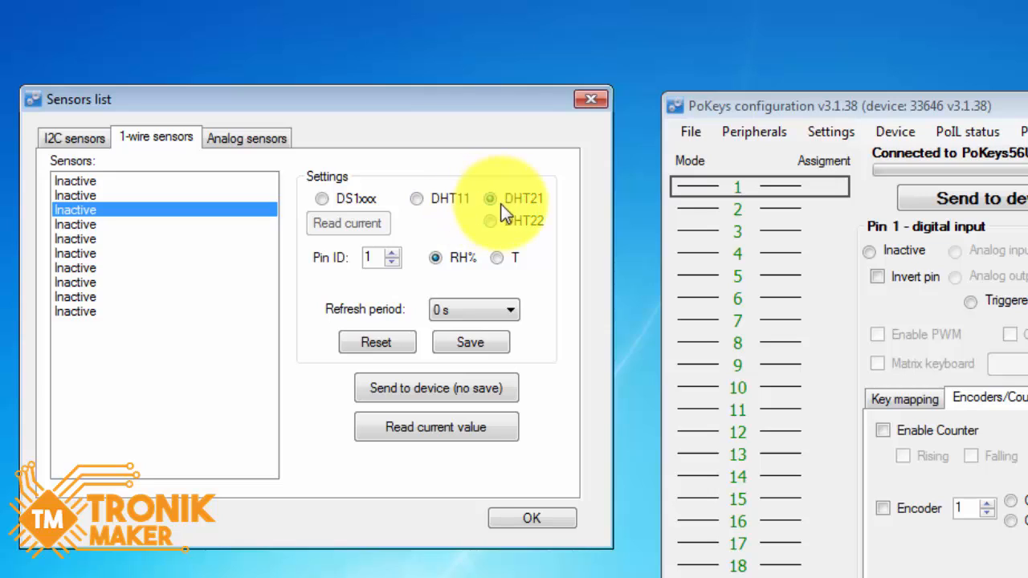
{"action": "left_click", "coordinate": [490, 221]}
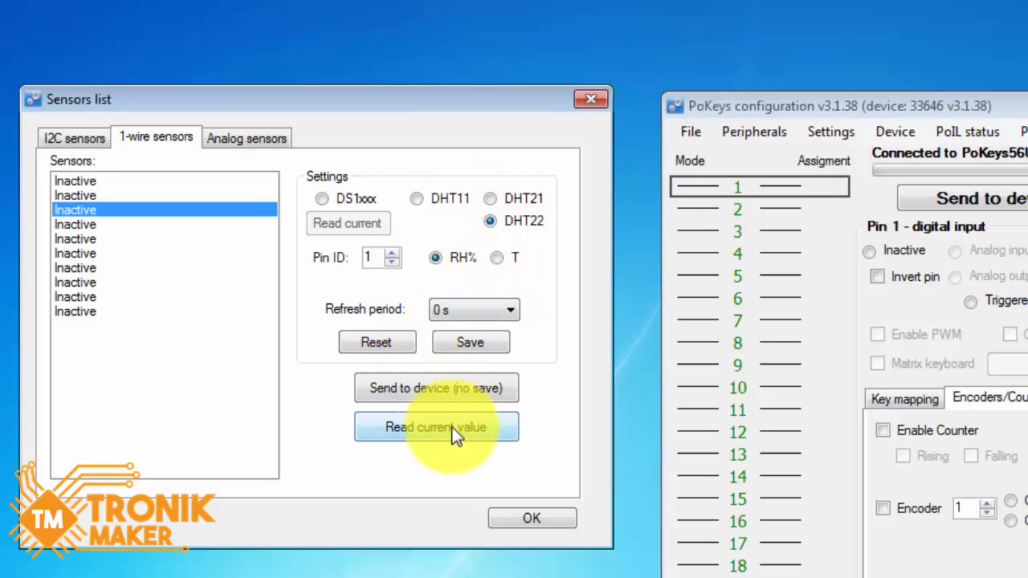
{"action": "left_click", "coordinate": [591, 100]}
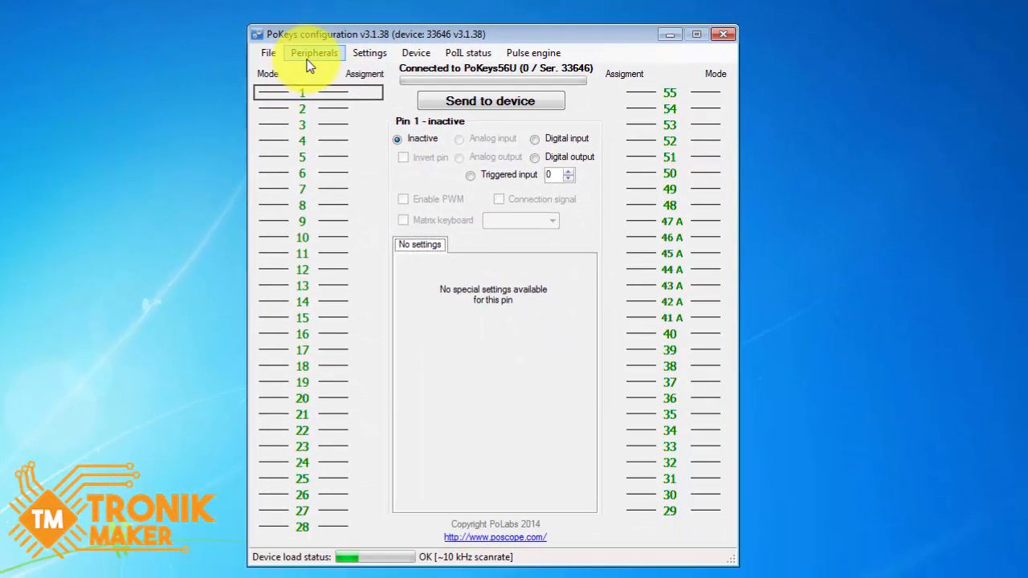
Step: Open the failsafe settings and switch failsafe mode and the digital outputs option on and off again
{"action": "left_click", "coordinate": [310, 55]}
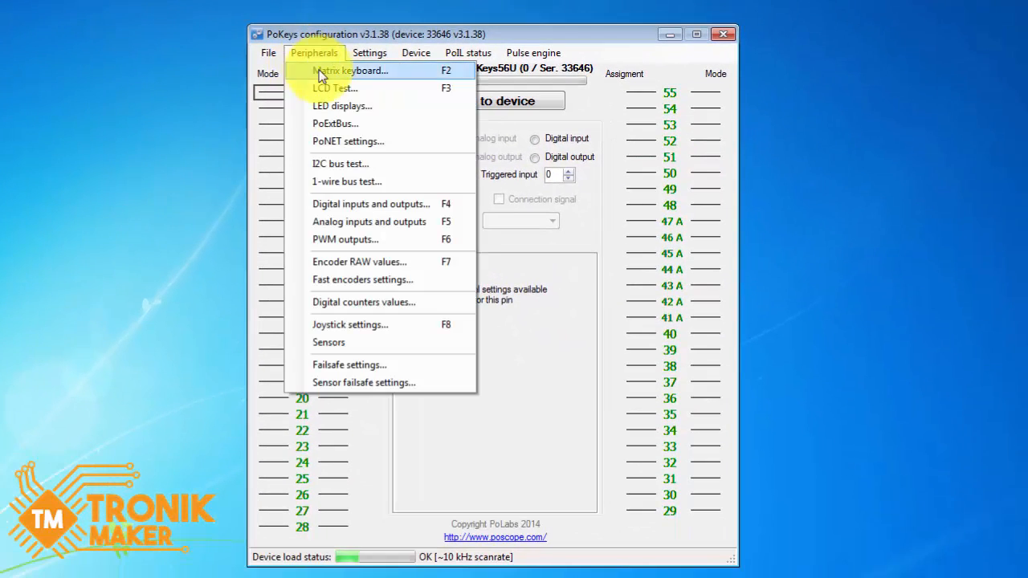
{"action": "left_click", "coordinate": [358, 369]}
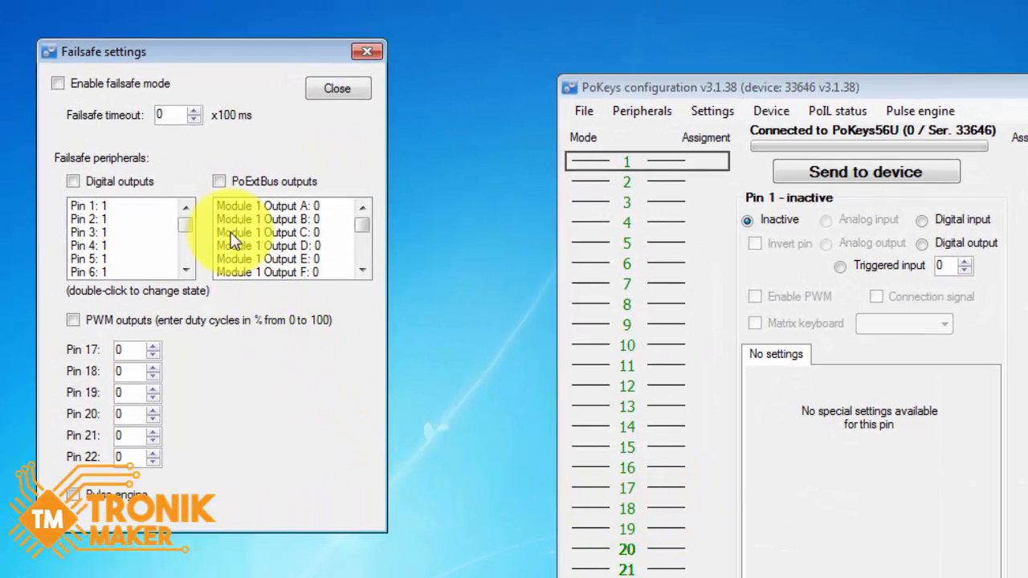
{"action": "left_click", "coordinate": [149, 87]}
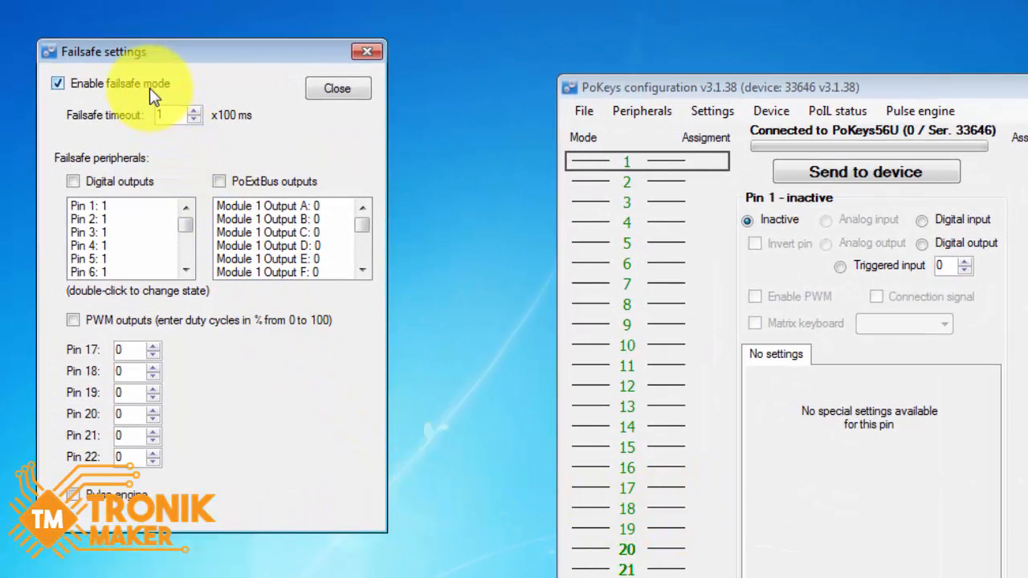
{"action": "left_click", "coordinate": [149, 88]}
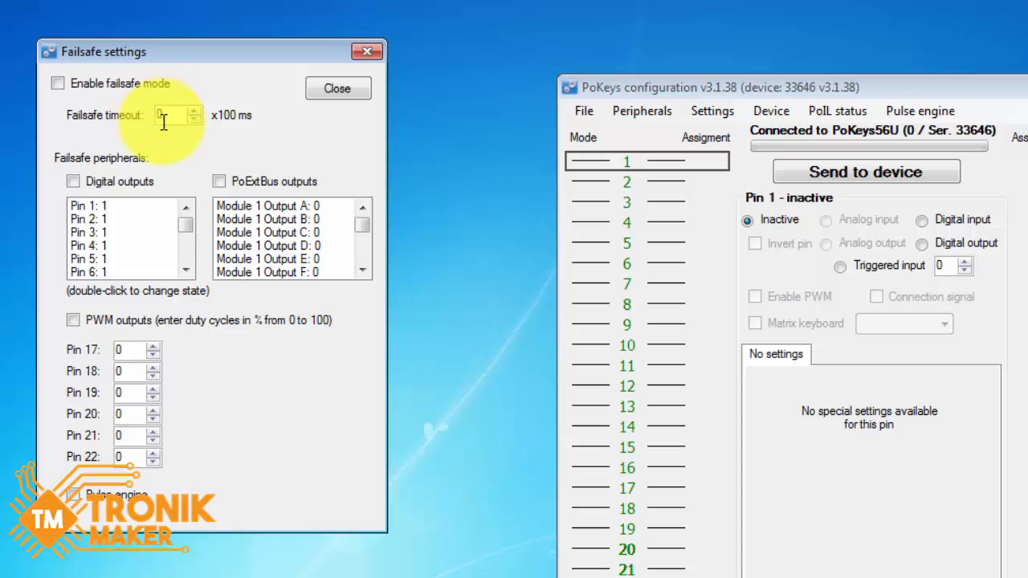
{"action": "left_click", "coordinate": [137, 182]}
{"action": "left_click", "coordinate": [137, 182]}
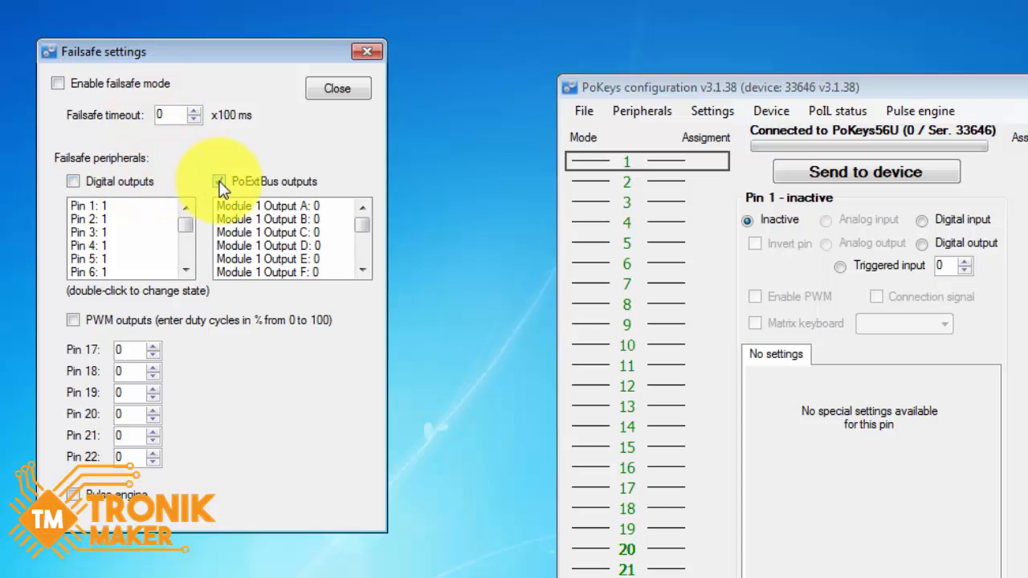
Step: Try the failsafe options for PoExtBus and PWM outputs, leave them off, and close the failsafe settings
{"action": "left_click", "coordinate": [223, 186]}
{"action": "left_click", "coordinate": [249, 232]}
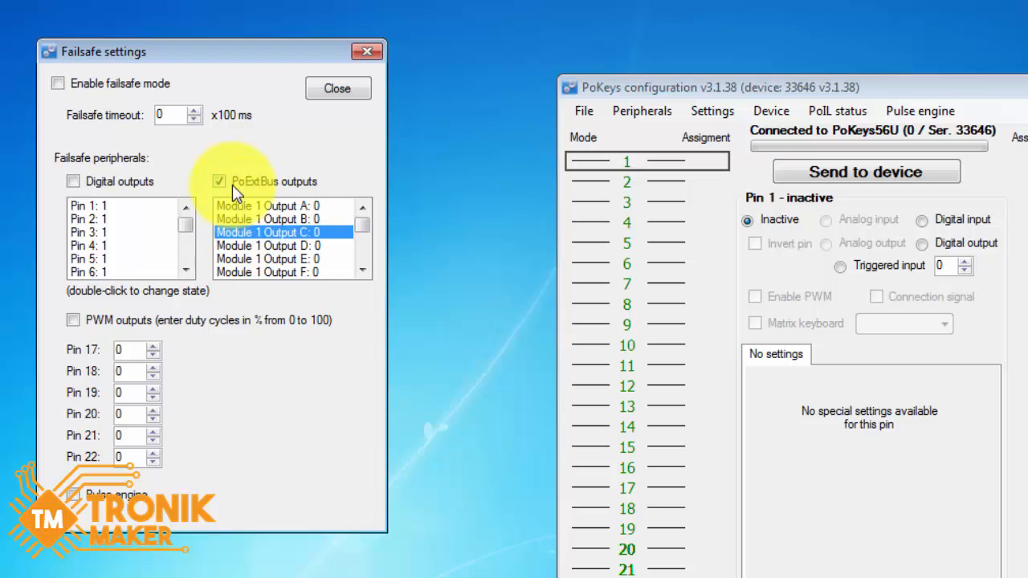
{"action": "left_click", "coordinate": [232, 184]}
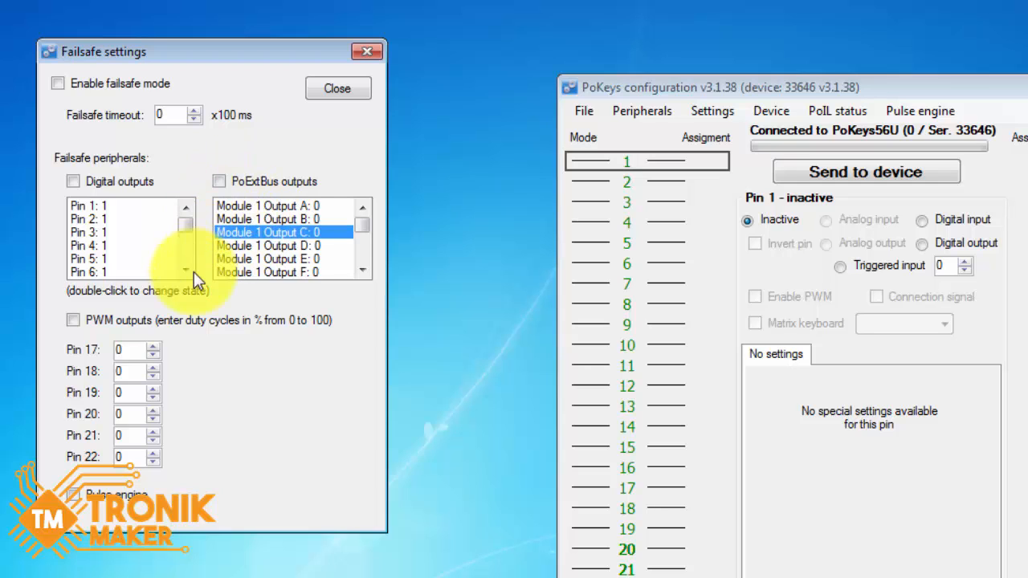
{"action": "left_click", "coordinate": [187, 317]}
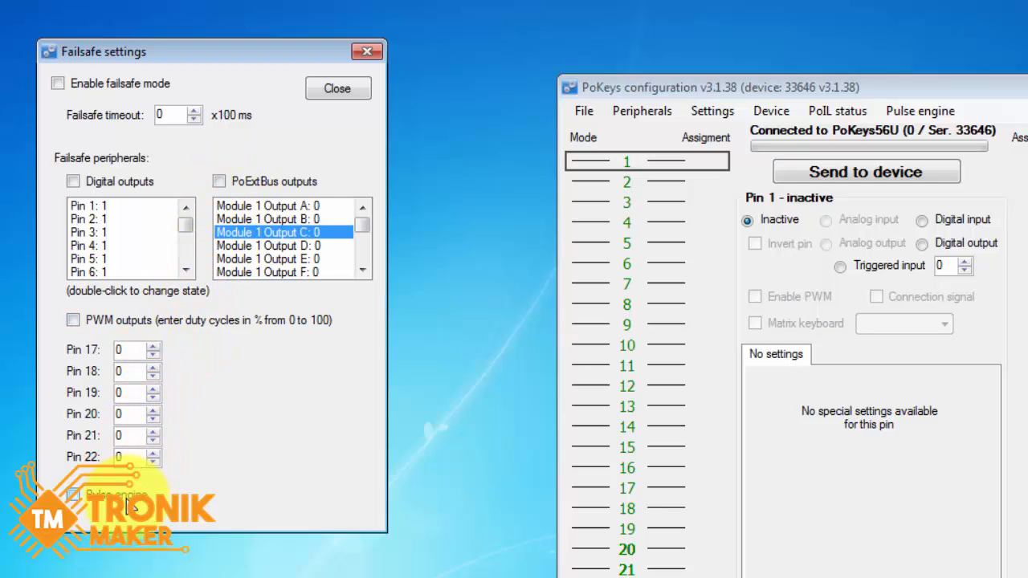
{"action": "left_click", "coordinate": [367, 53]}
Step: Set the failsafe timeout of Sensor 2 (I2C) to 3 s with timeout value 0xFFFFFFFF, and close the sensor failsafe configuration
{"action": "left_click", "coordinate": [669, 111]}
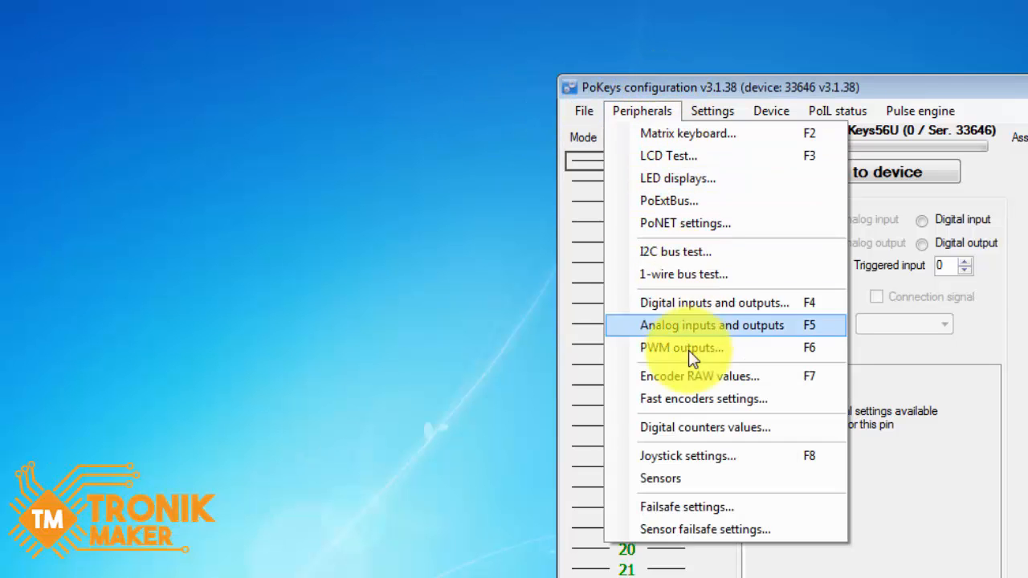
{"action": "left_click", "coordinate": [704, 529]}
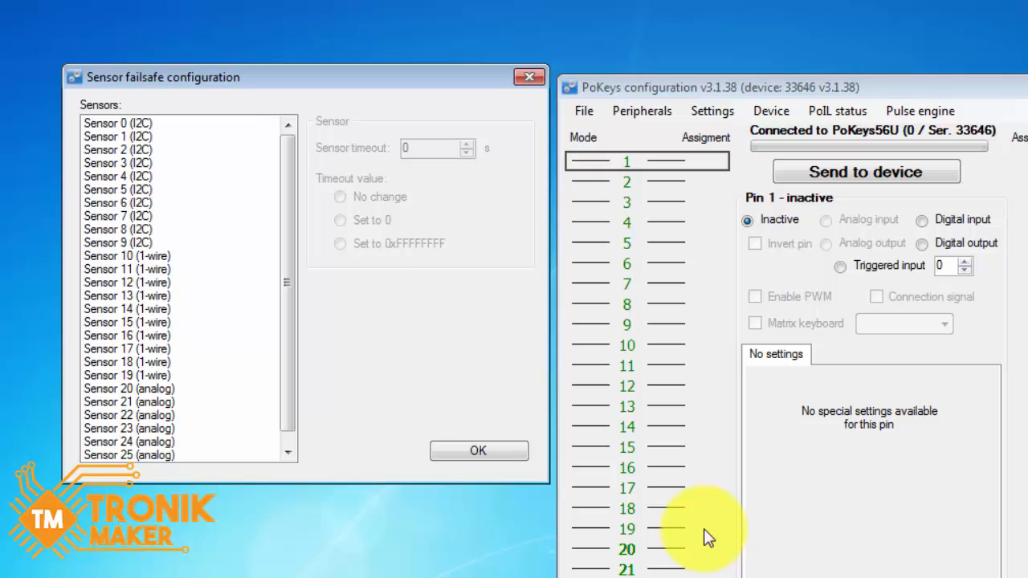
{"action": "left_click", "coordinate": [117, 124]}
{"action": "left_click", "coordinate": [121, 138]}
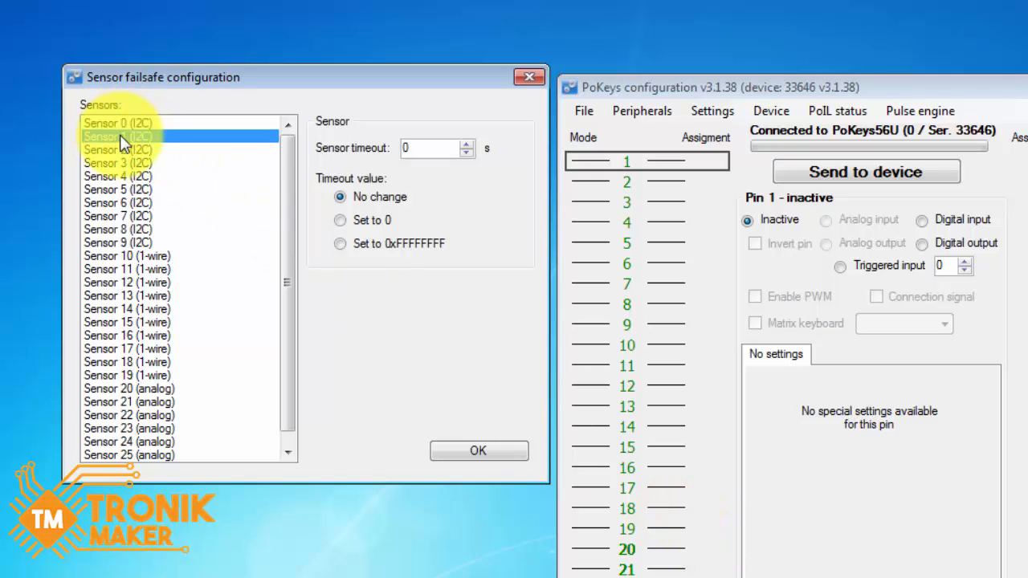
{"action": "left_click", "coordinate": [120, 150]}
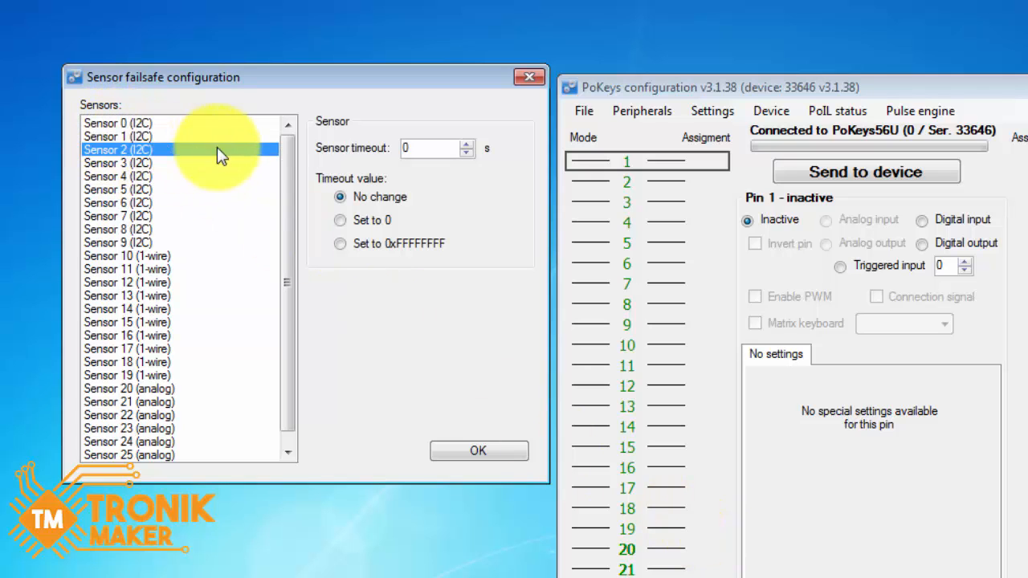
{"action": "left_click", "coordinate": [465, 144]}
{"action": "left_click", "coordinate": [464, 144]}
{"action": "left_click", "coordinate": [464, 144]}
{"action": "left_click", "coordinate": [364, 222]}
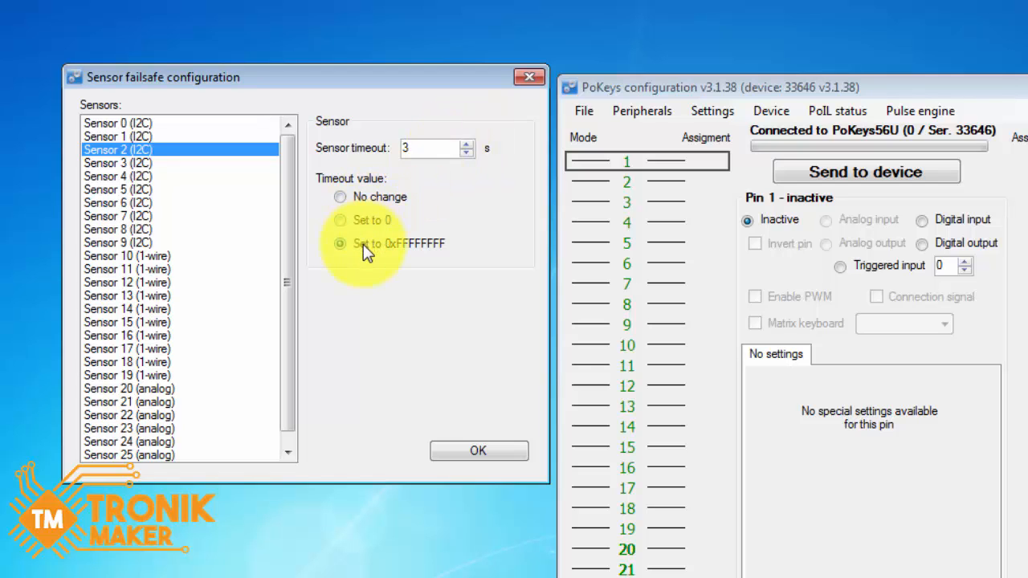
{"action": "left_click", "coordinate": [363, 244]}
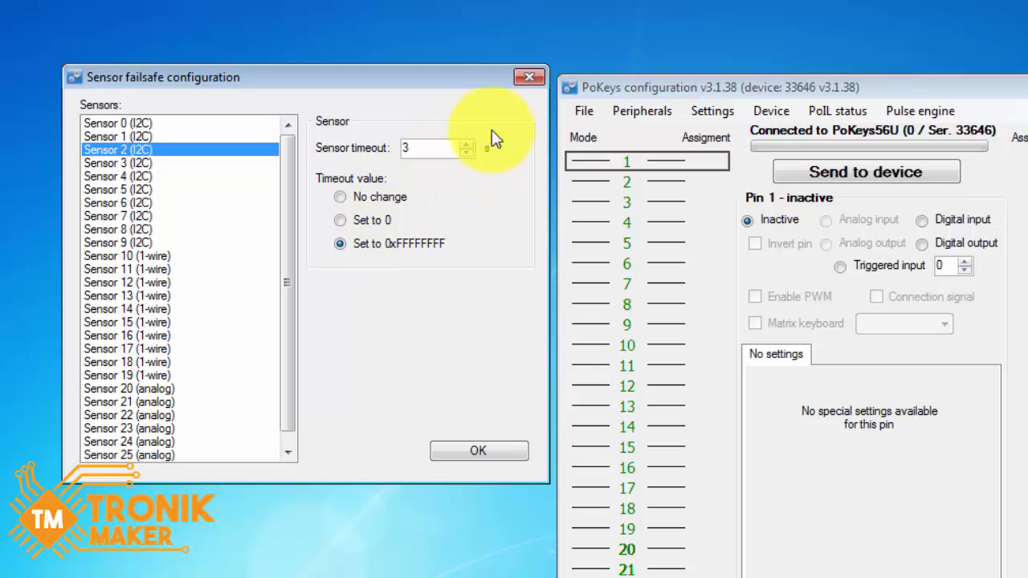
{"action": "left_click", "coordinate": [523, 82]}
Step: Check the device load status graph and close its window
{"action": "left_click", "coordinate": [634, 111]}
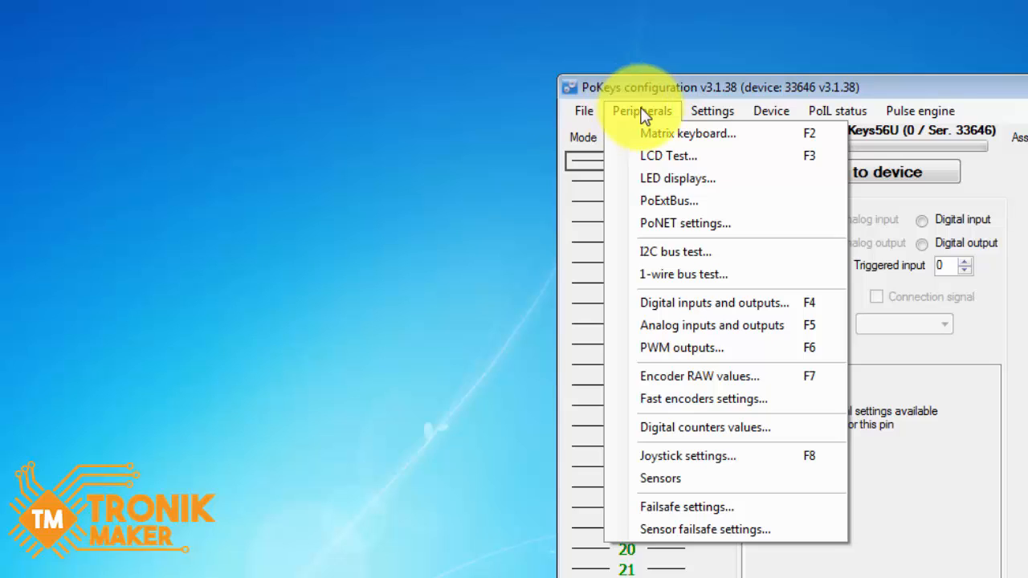
{"action": "mouse_move", "coordinate": [724, 115]}
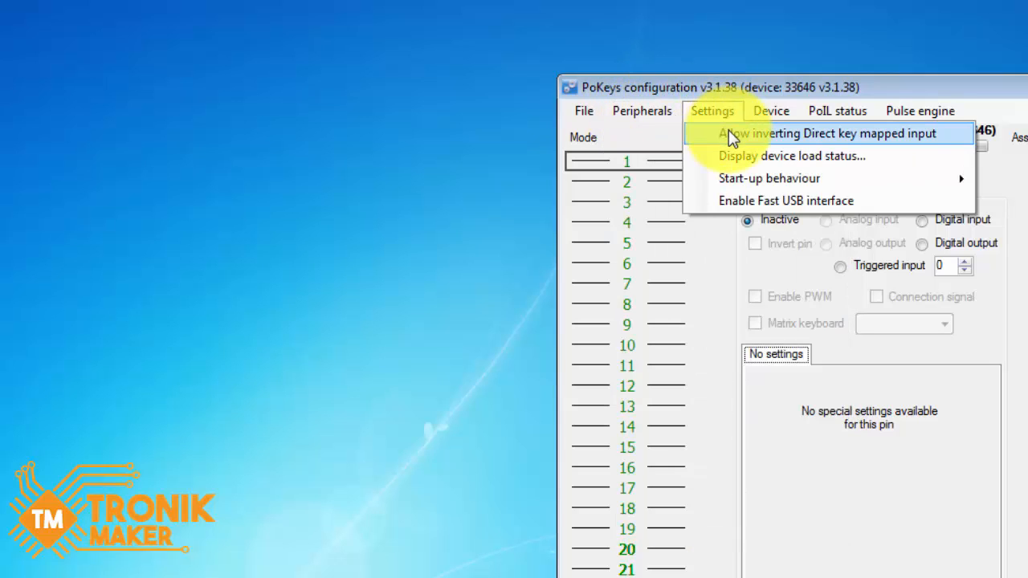
{"action": "left_click", "coordinate": [757, 165]}
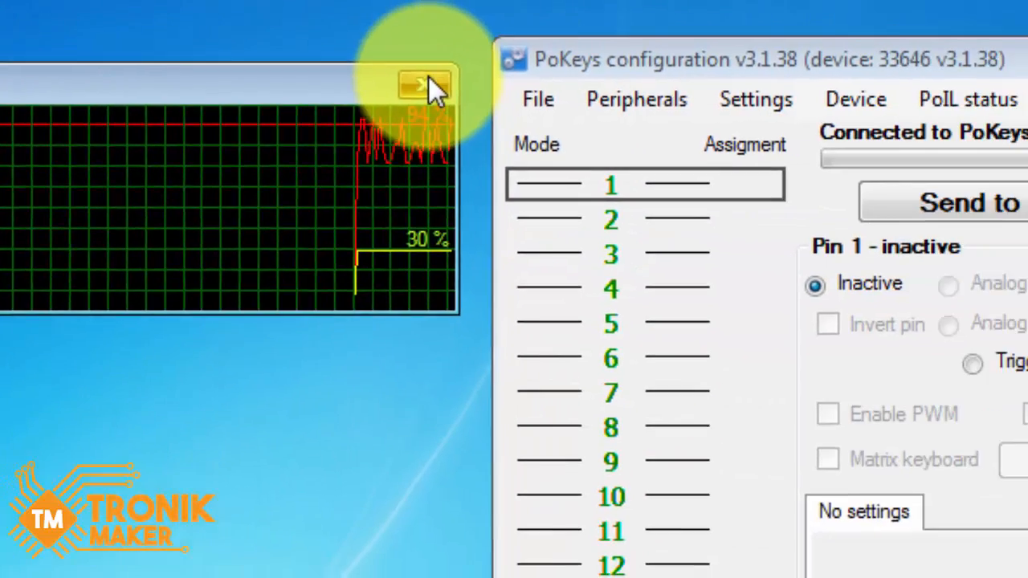
{"action": "left_click", "coordinate": [428, 81]}
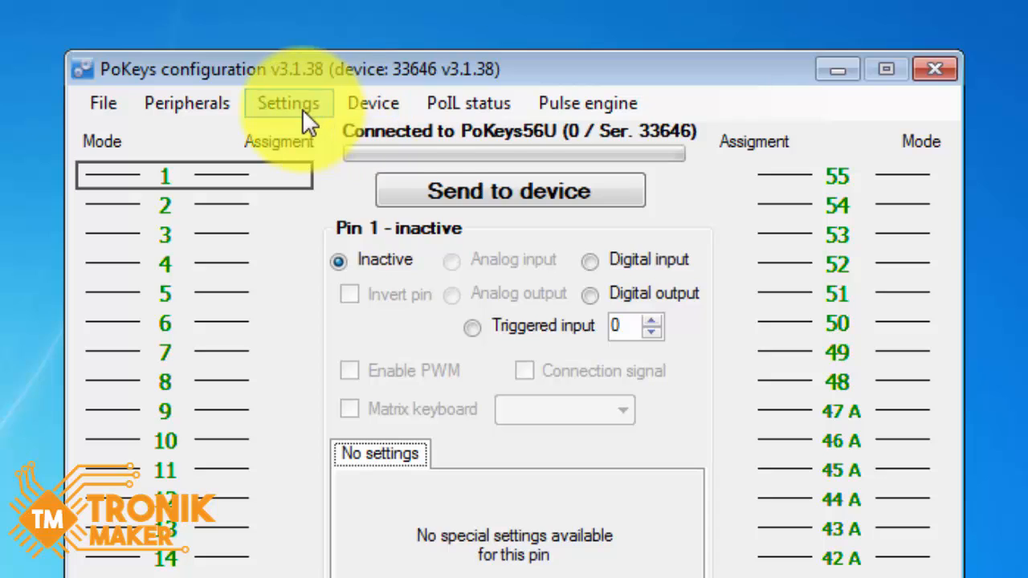
Step: Review the start-up behaviour options and send the current settings to the device
{"action": "left_click", "coordinate": [770, 106]}
{"action": "mouse_move", "coordinate": [306, 200]}
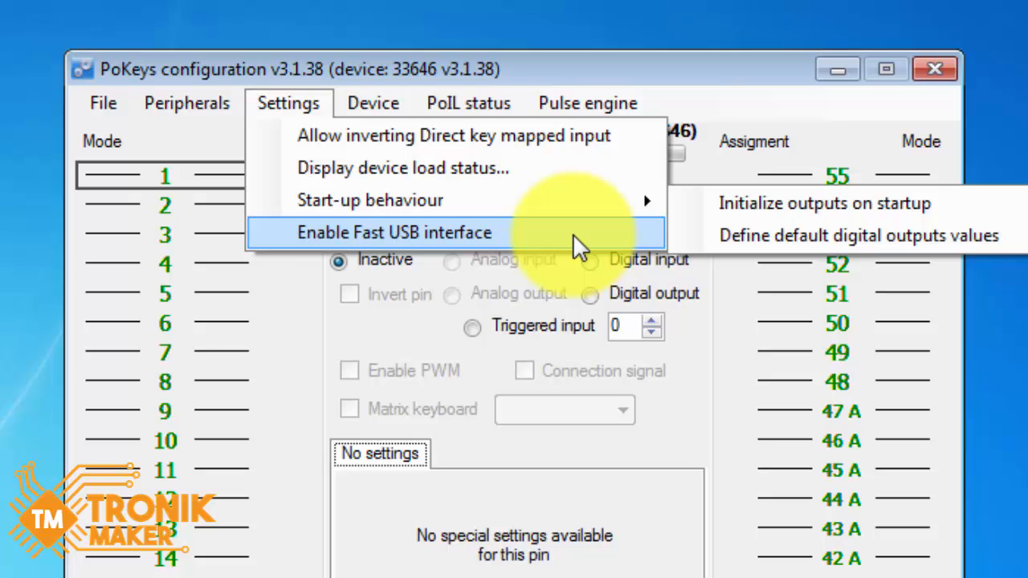
{"action": "mouse_move", "coordinate": [375, 95]}
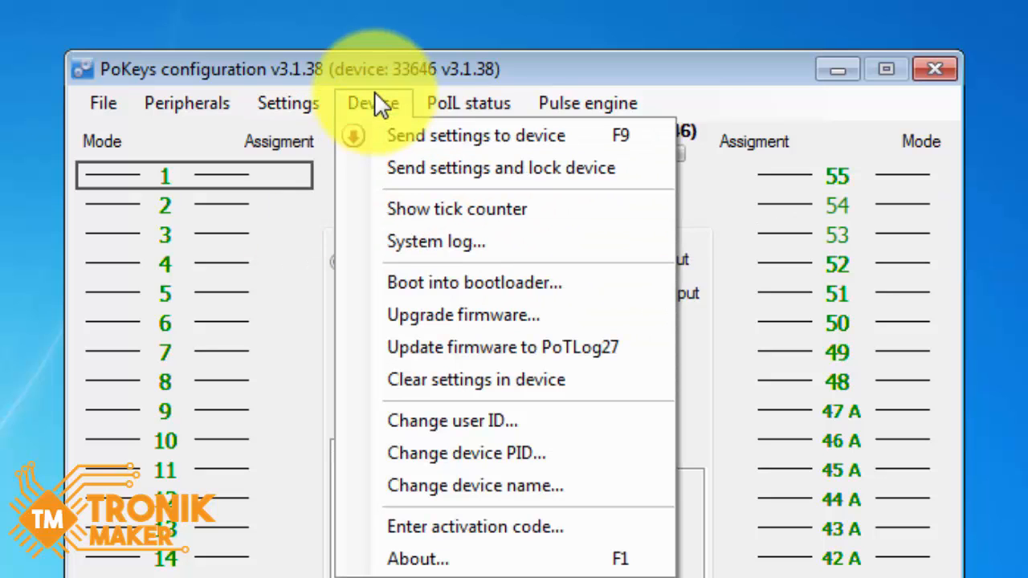
{"action": "left_click", "coordinate": [471, 140]}
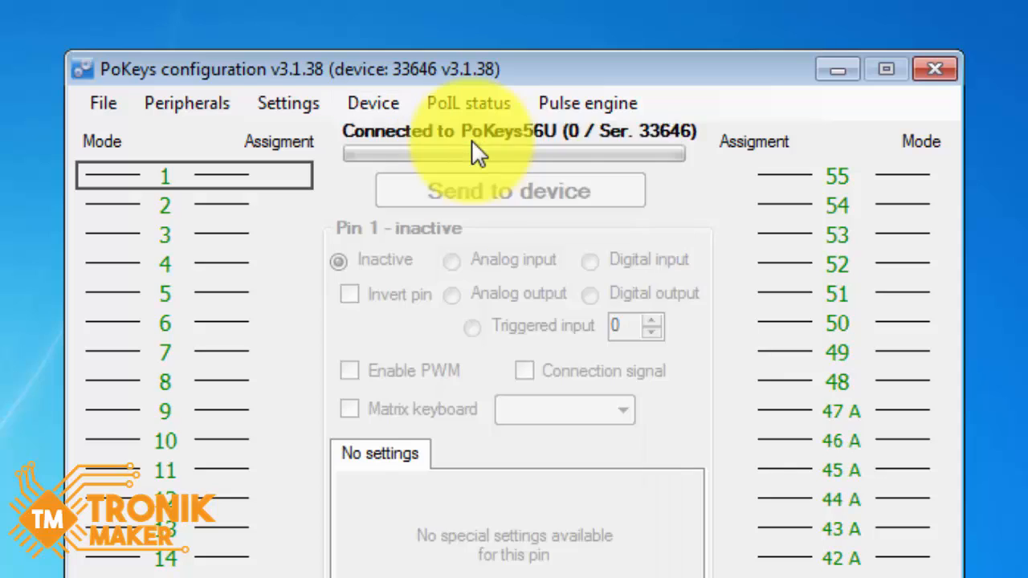
{"action": "left_click", "coordinate": [502, 193]}
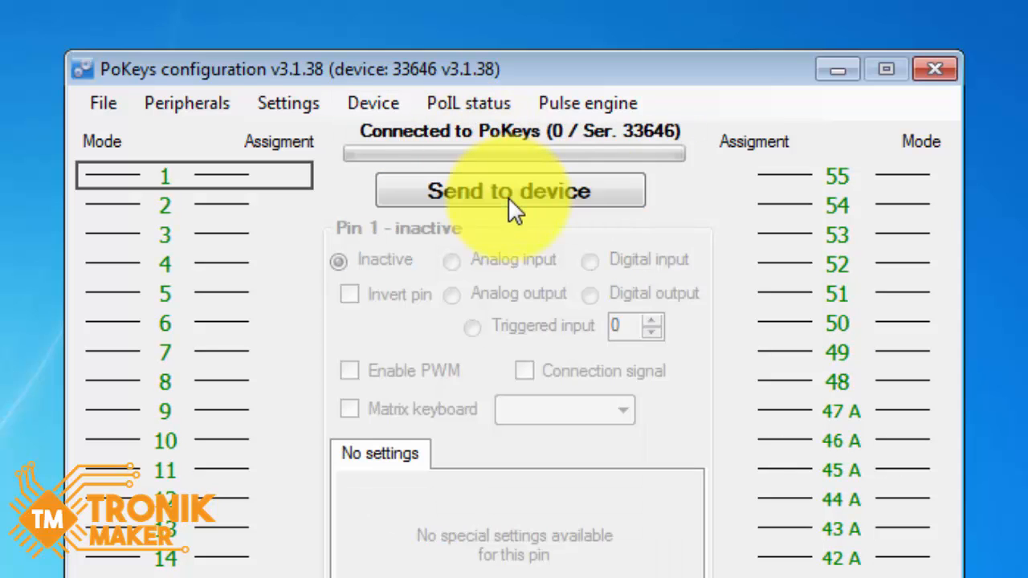
Step: Turn on the tick counter display for the connected device, then turn it off
{"action": "left_click", "coordinate": [299, 107]}
{"action": "mouse_move", "coordinate": [375, 102]}
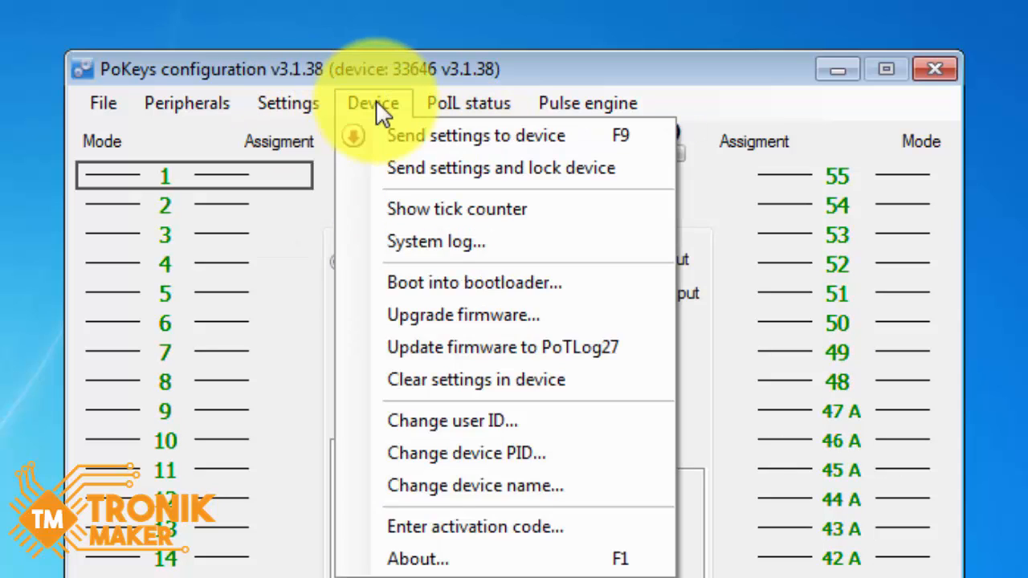
{"action": "left_click", "coordinate": [500, 214]}
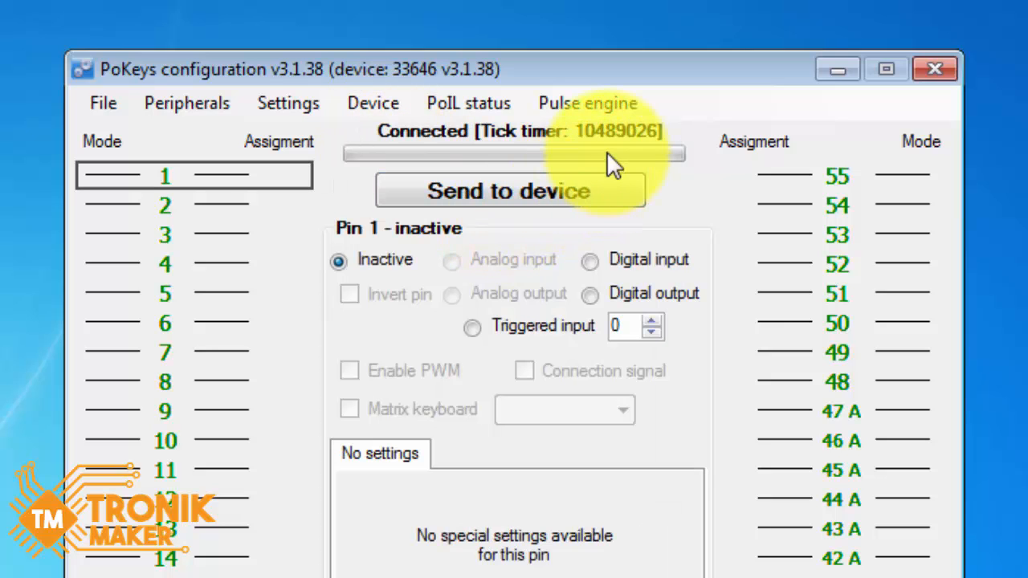
{"action": "left_click", "coordinate": [372, 103]}
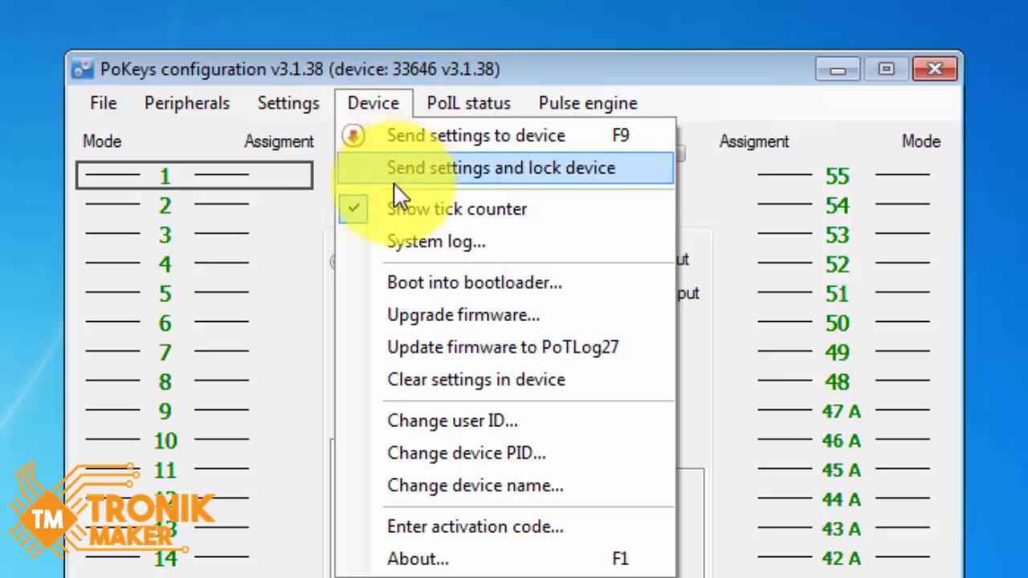
{"action": "left_click", "coordinate": [393, 208]}
Step: Refresh the device's system log, look through its entries and close the log
{"action": "left_click", "coordinate": [372, 103]}
{"action": "left_click", "coordinate": [737, 166]}
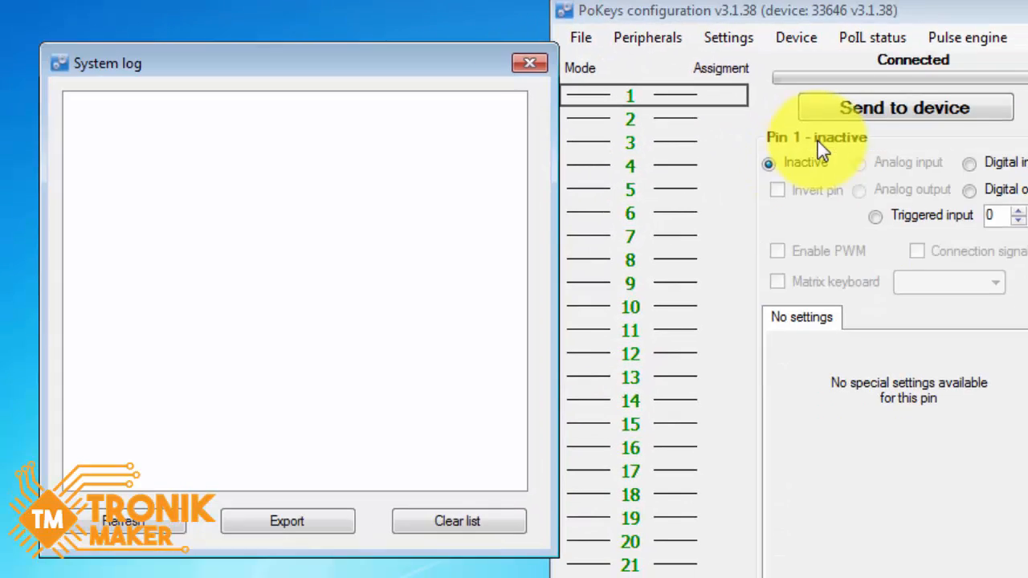
{"action": "left_click", "coordinate": [123, 521]}
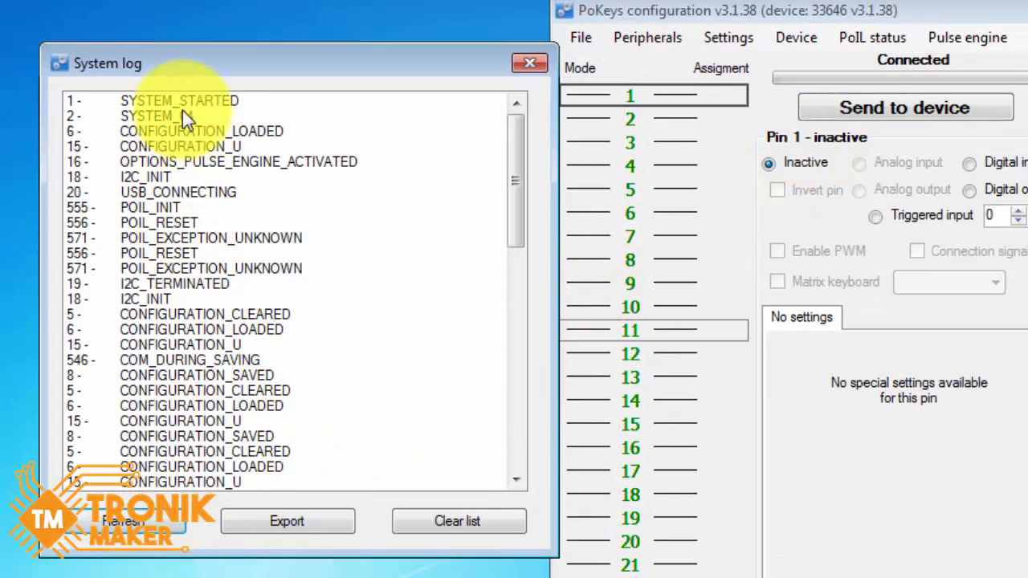
{"action": "left_click_drag", "start_coordinate": [516, 193], "coordinate": [503, 472]}
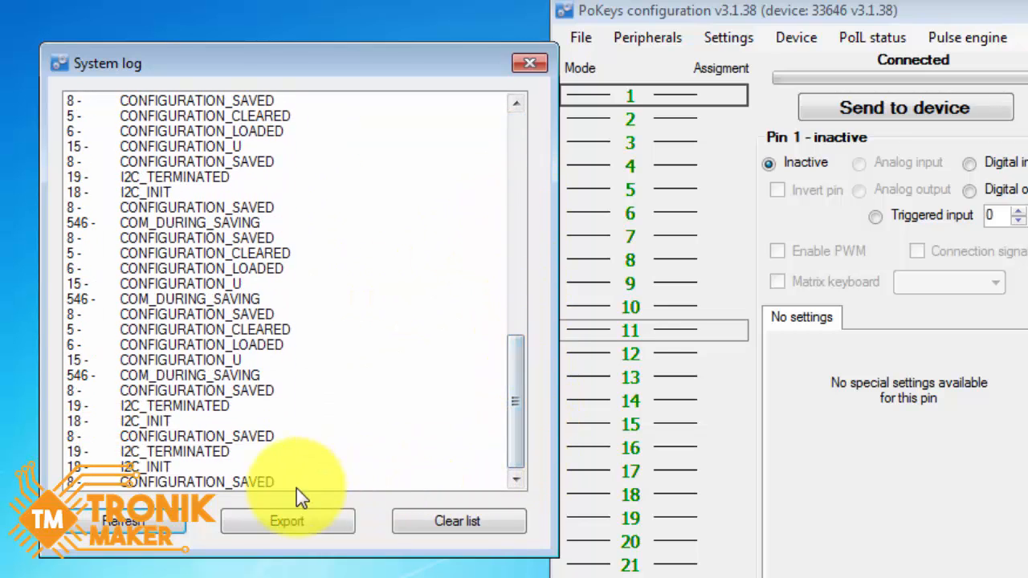
{"action": "left_click", "coordinate": [406, 520]}
{"action": "left_click", "coordinate": [529, 62]}
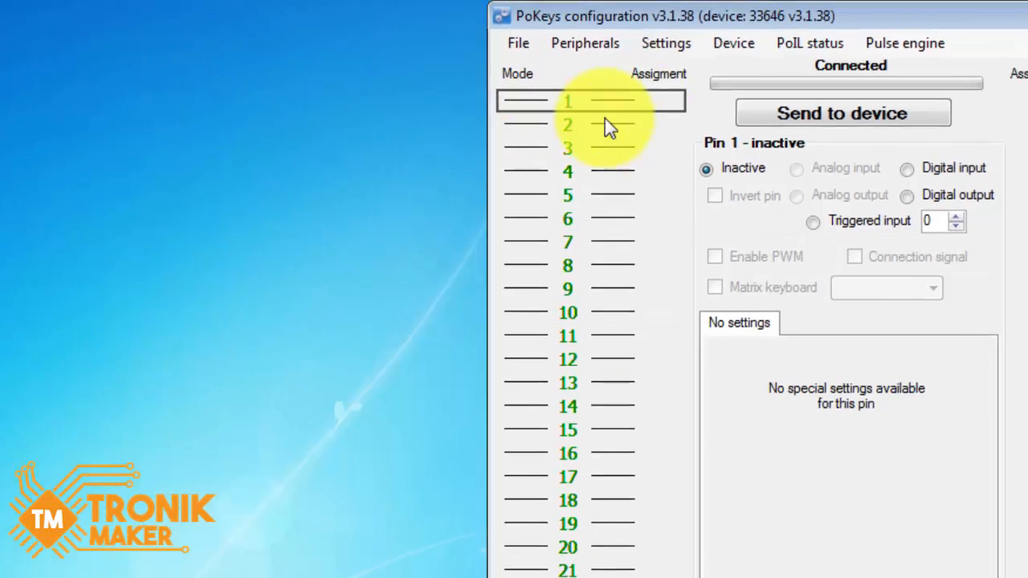
Step: Upgrade the device firmware, refresh the device list and reconnect to the PoKeys56U
{"action": "left_click", "coordinate": [796, 37]}
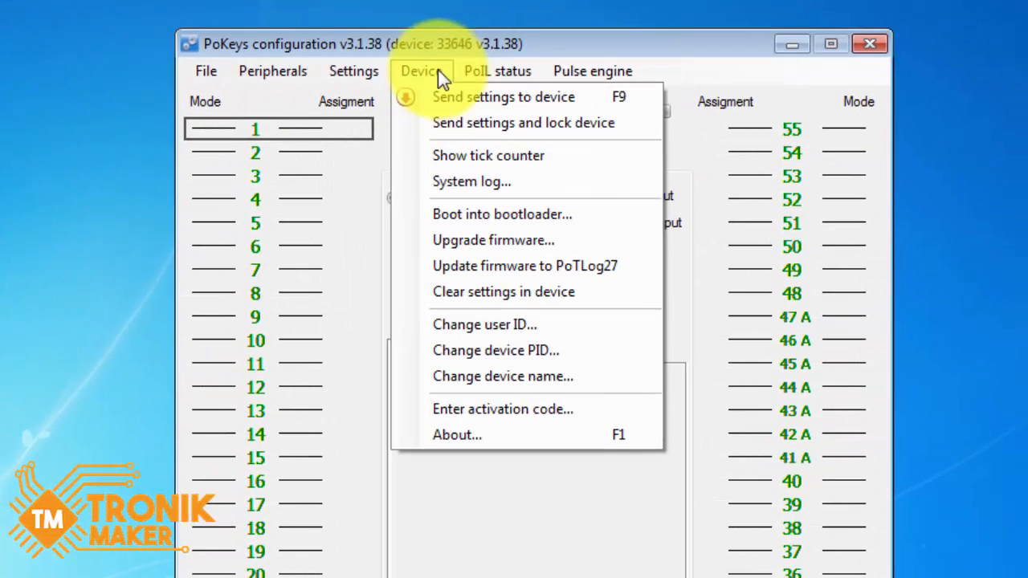
{"action": "left_click", "coordinate": [499, 243]}
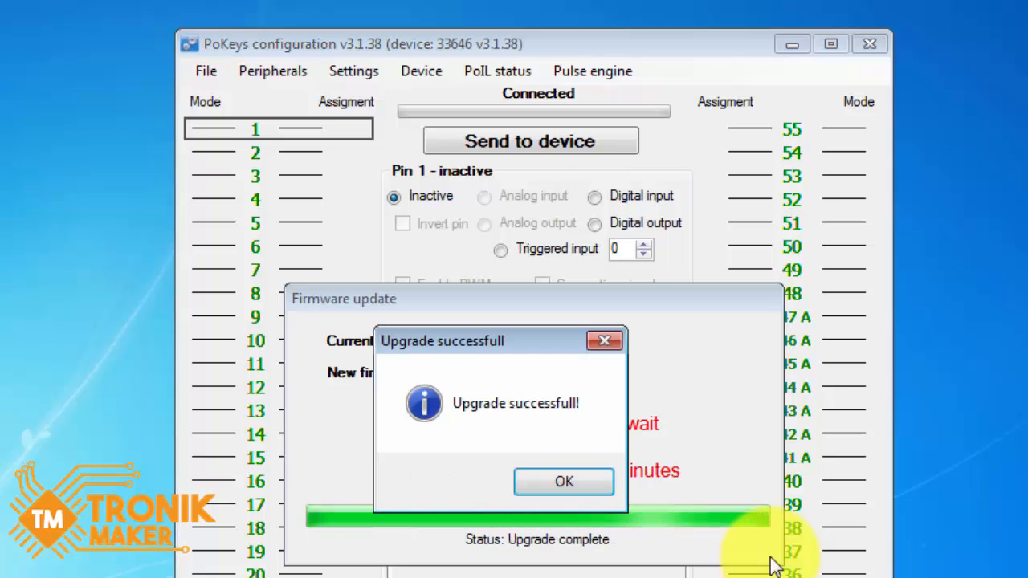
{"action": "left_click", "coordinate": [578, 489]}
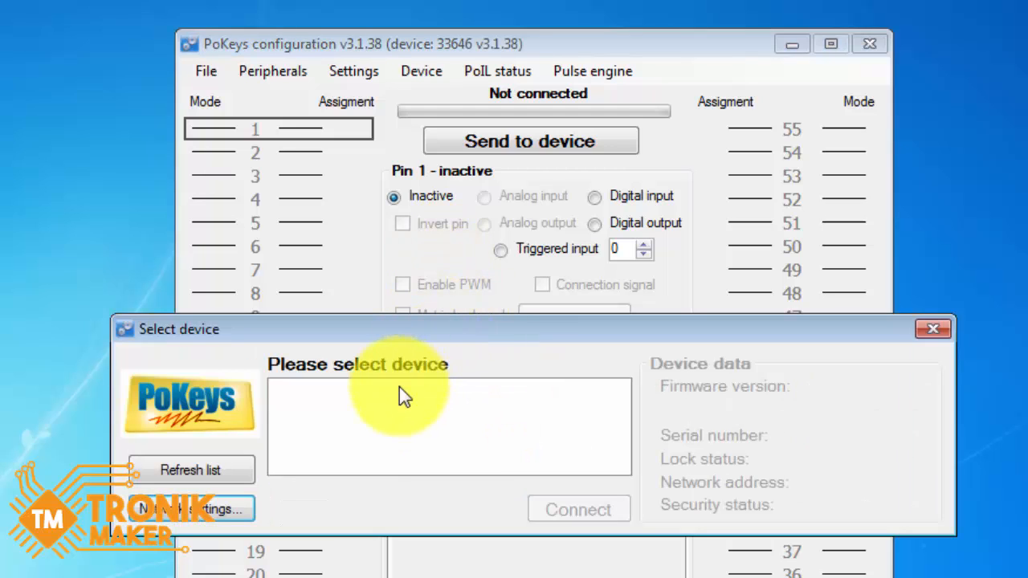
{"action": "left_click", "coordinate": [223, 473]}
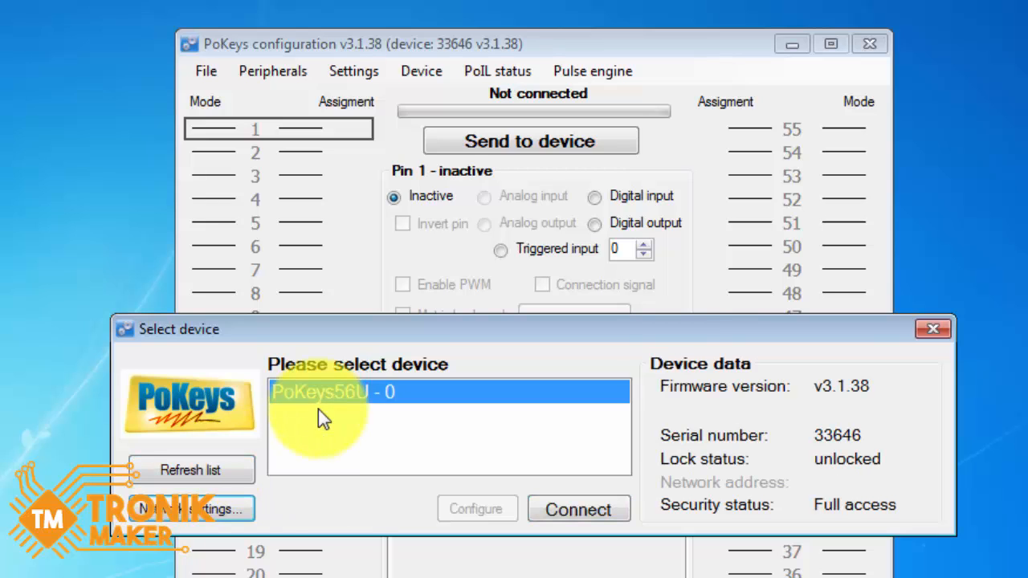
{"action": "double_click", "coordinate": [318, 409]}
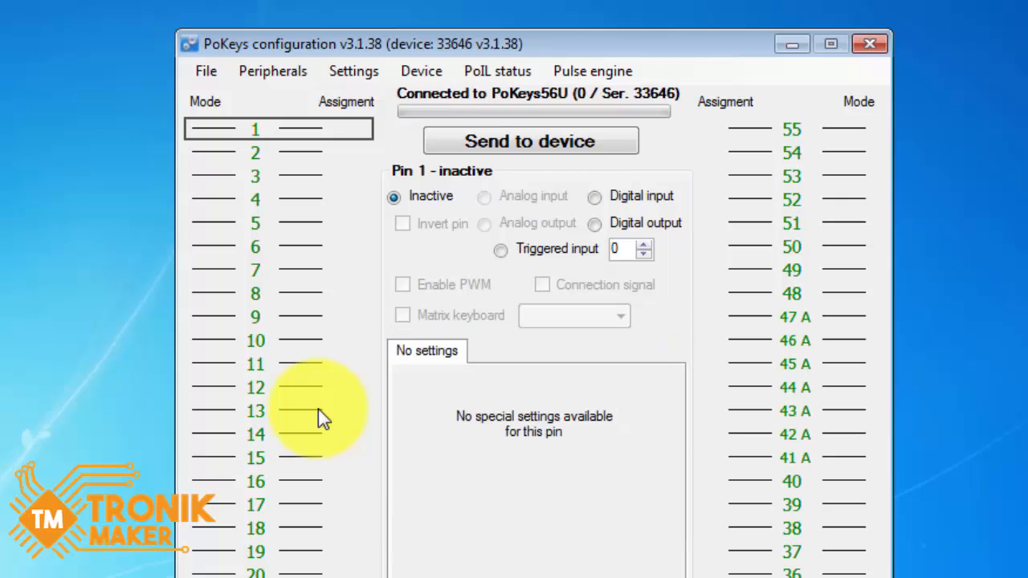
Step: Clear all settings stored in the device and reconnect to the PoKeys56U
{"action": "key", "text": "alt+d"}
{"action": "key", "text": "Down"}
{"action": "key", "text": "Down"}
{"action": "key", "text": "Down"}
{"action": "key", "text": "Down"}
{"action": "key", "text": "Down"}
{"action": "key", "text": "Down"}
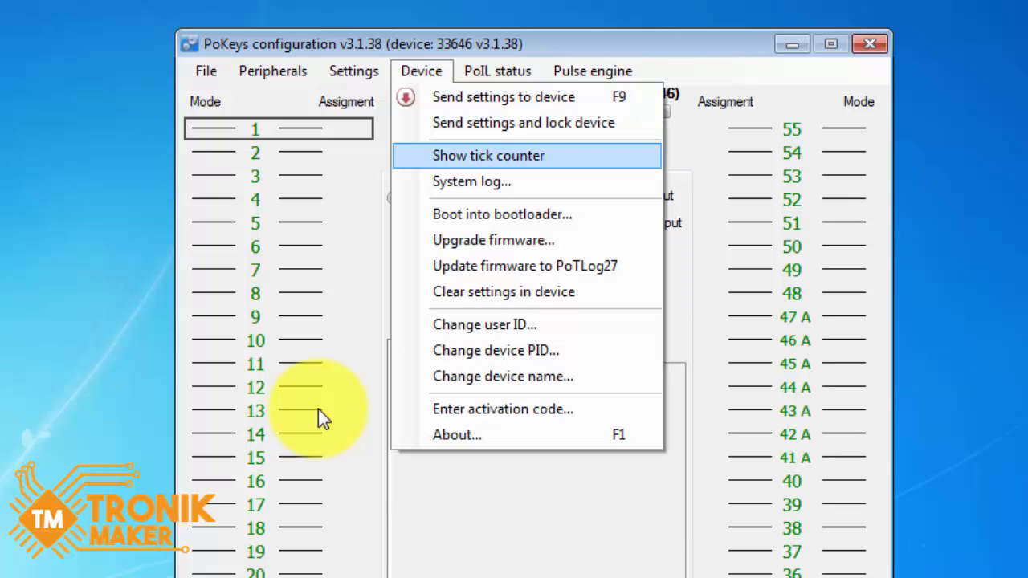
{"action": "key", "text": "Down"}
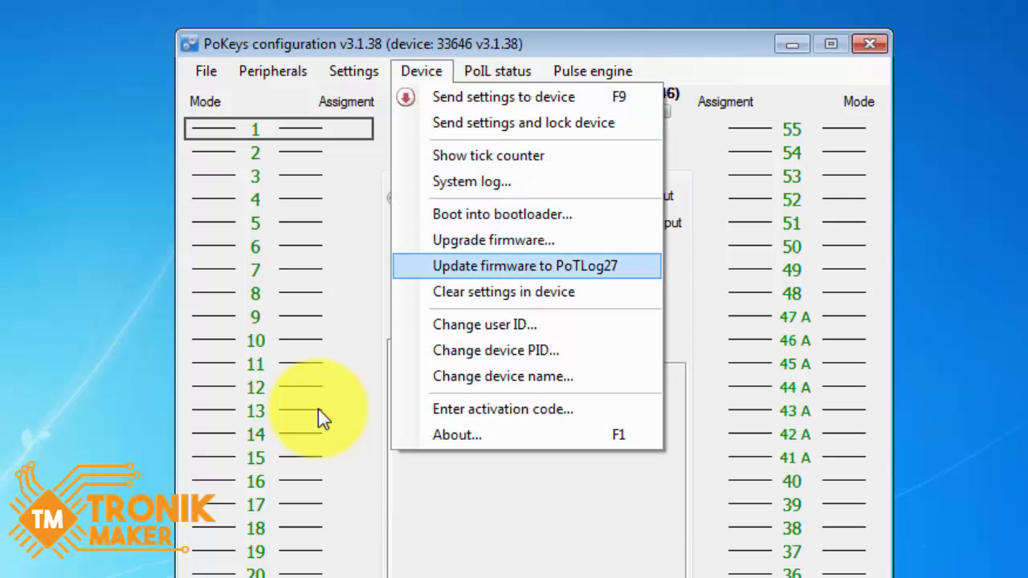
{"action": "key", "text": "Down"}
{"action": "key", "text": "Return"}
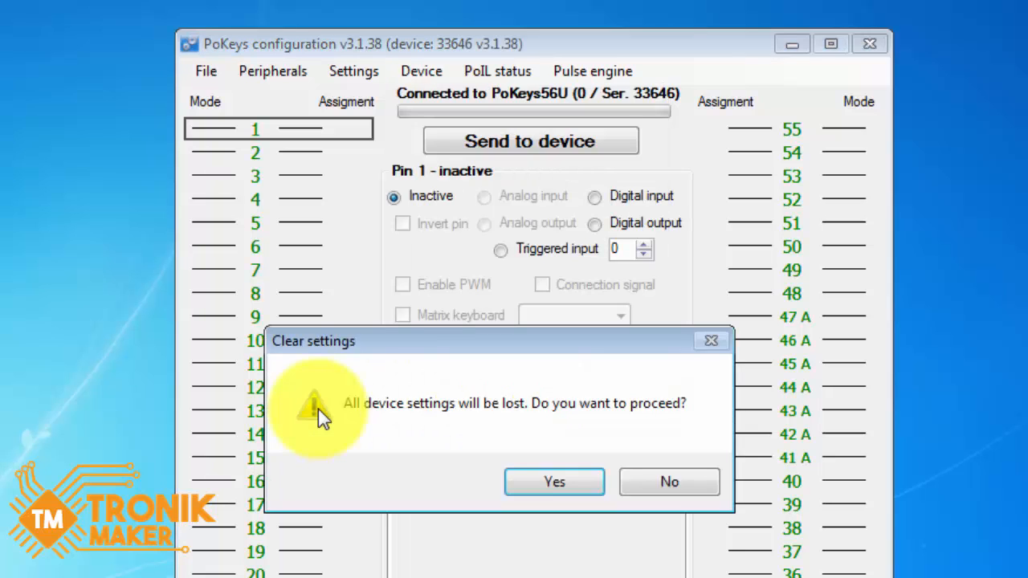
{"action": "key", "text": "Return"}
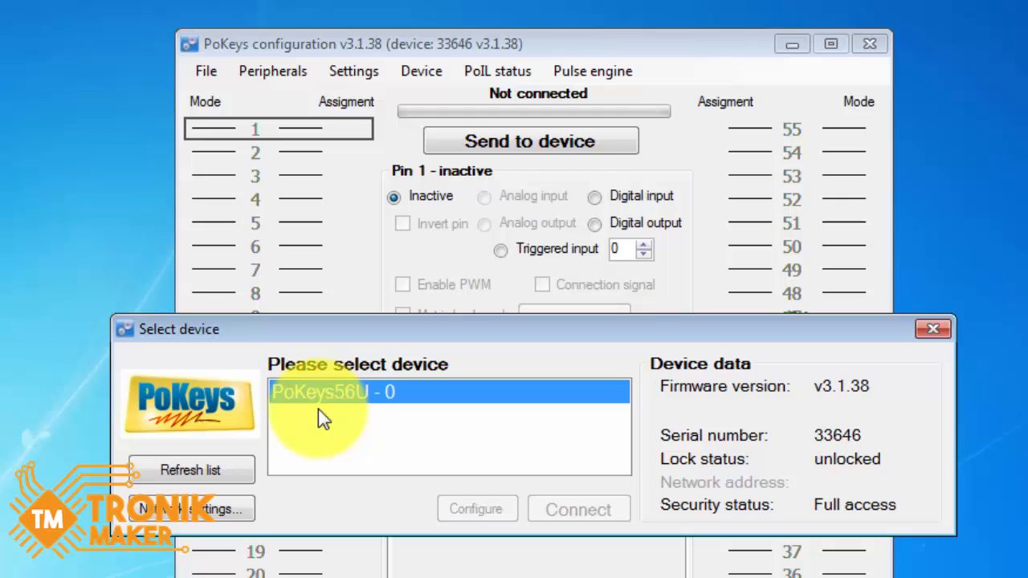
{"action": "key", "text": "Return"}
Step: Check the device user ID setting and cancel without changing it
{"action": "left_click", "coordinate": [422, 71]}
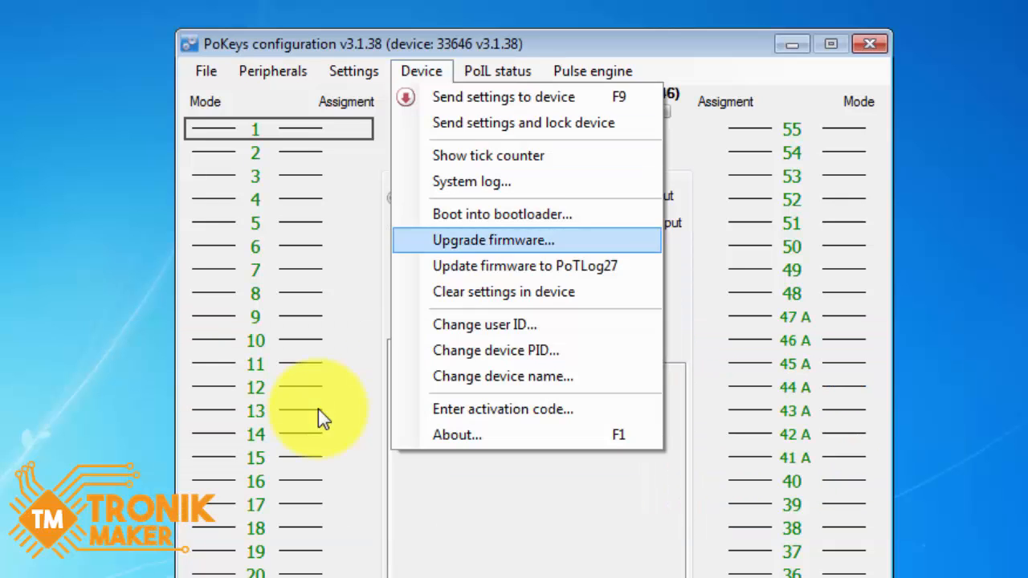
{"action": "key", "text": "Return"}
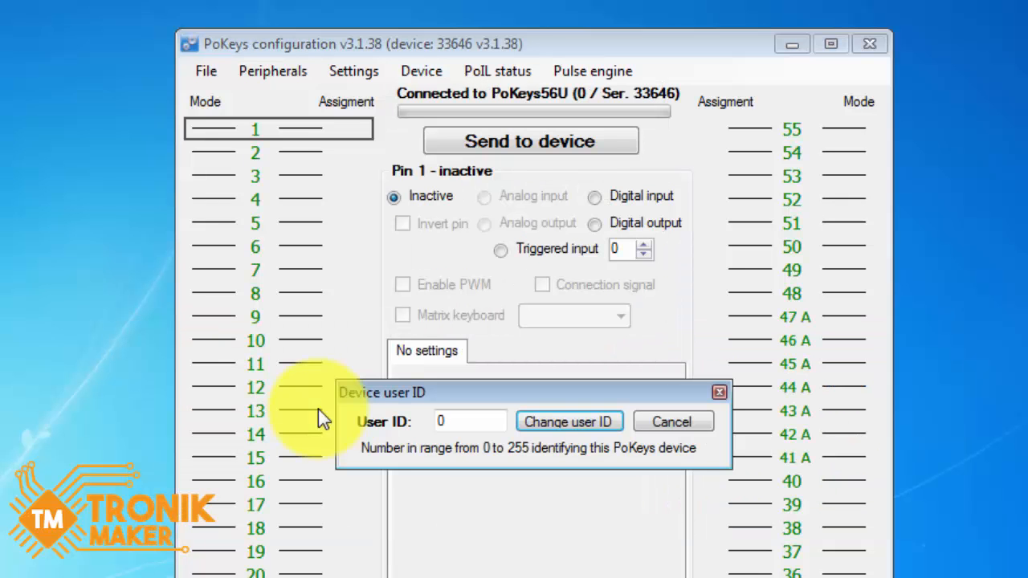
{"action": "key", "text": "Tab"}
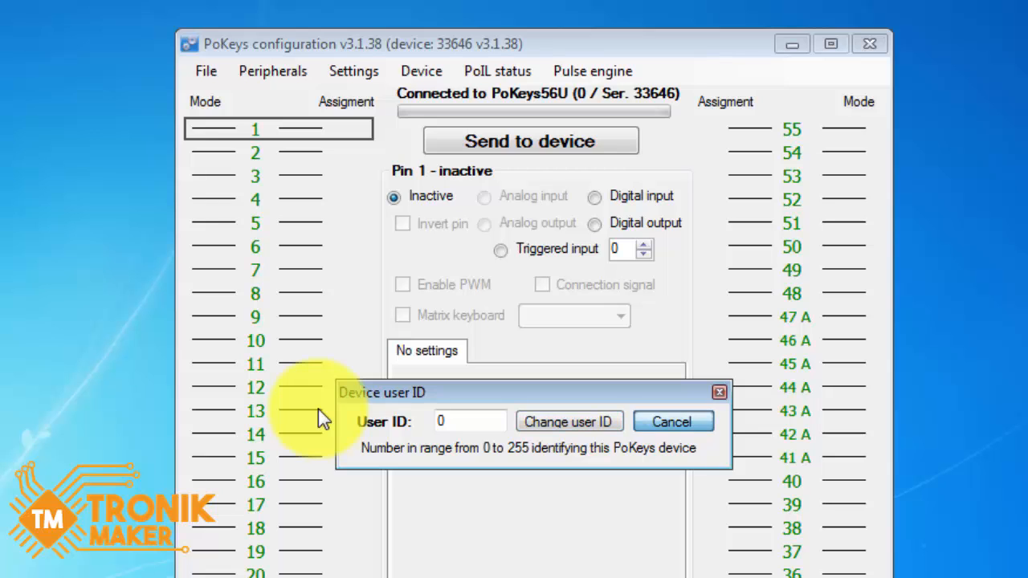
{"action": "left_click", "coordinate": [673, 422]}
Step: Review the available device PID configurations and cancel without choosing another one
{"action": "left_click", "coordinate": [421, 71]}
{"action": "key", "text": "Down"}
{"action": "key", "text": "Down"}
{"action": "key", "text": "Down"}
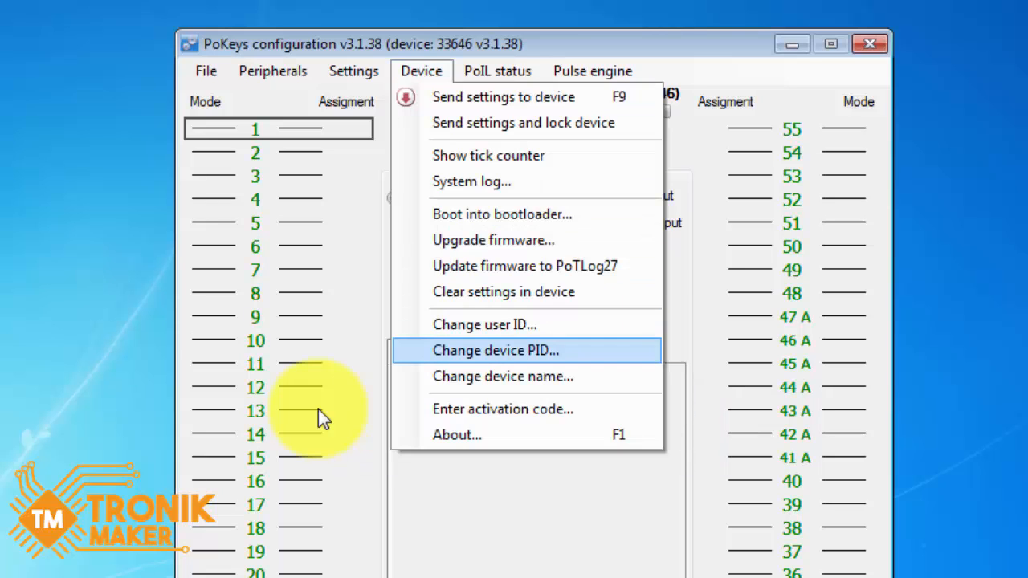
{"action": "key", "text": "Return"}
{"action": "key", "text": "alt+Down"}
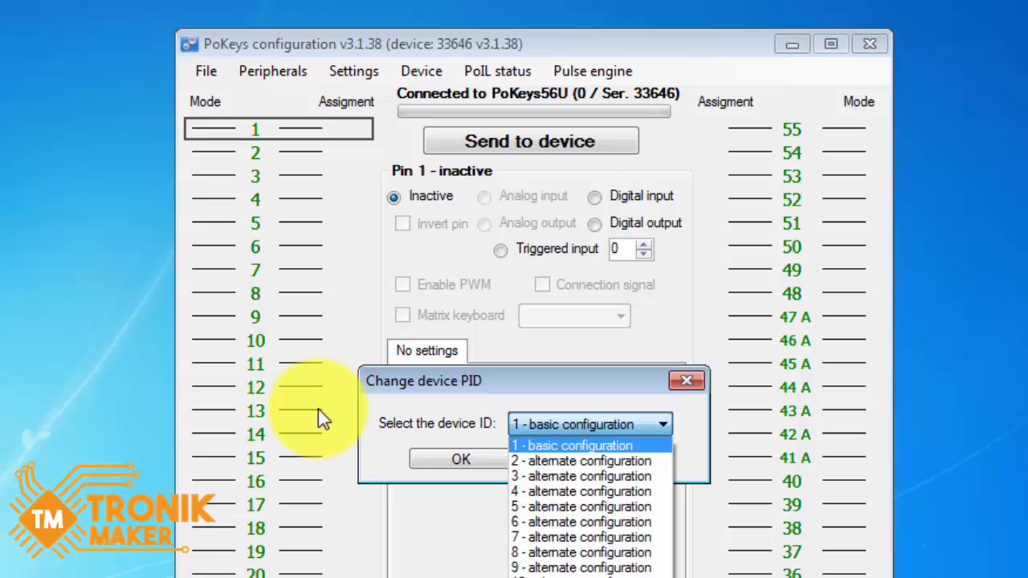
{"action": "key", "text": "Escape"}
{"action": "left_click", "coordinate": [595, 460]}
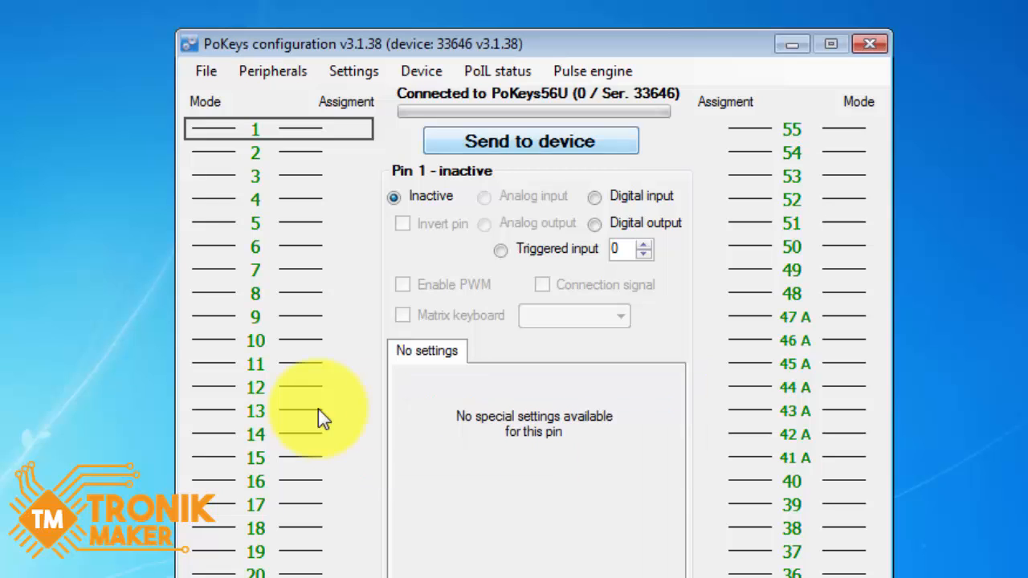
Step: Check the device name and joystick name settings and cancel without renaming either
{"action": "left_click", "coordinate": [421, 72]}
{"action": "key", "text": "Down"}
{"action": "key", "text": "Down"}
{"action": "key", "text": "Down"}
{"action": "key", "text": "Down"}
{"action": "key", "text": "Return"}
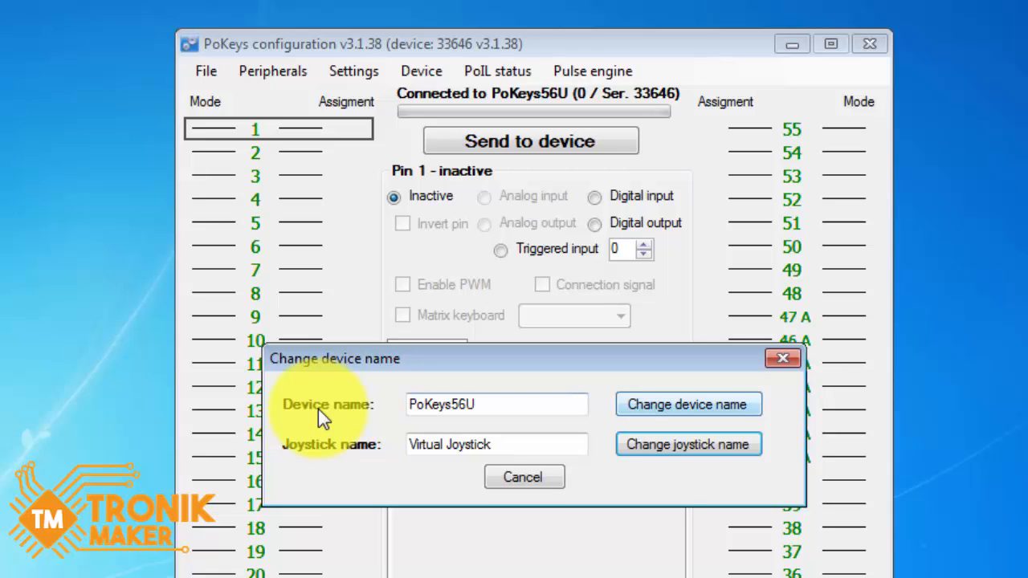
{"action": "left_click", "coordinate": [522, 477]}
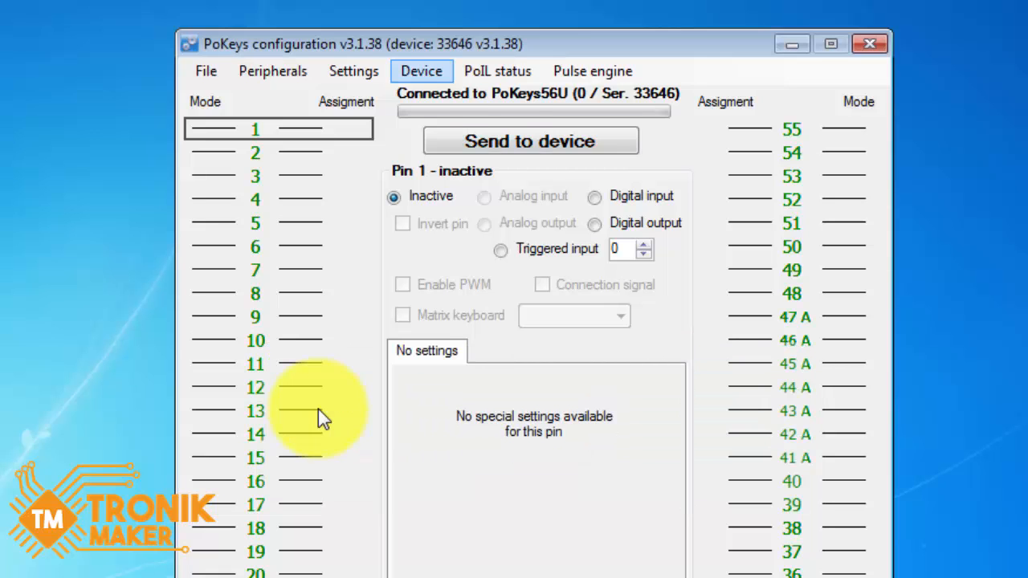
Step: Try clearing the device's additional activated options without entering an activation code, and close the activation window
{"action": "left_click", "coordinate": [421, 71]}
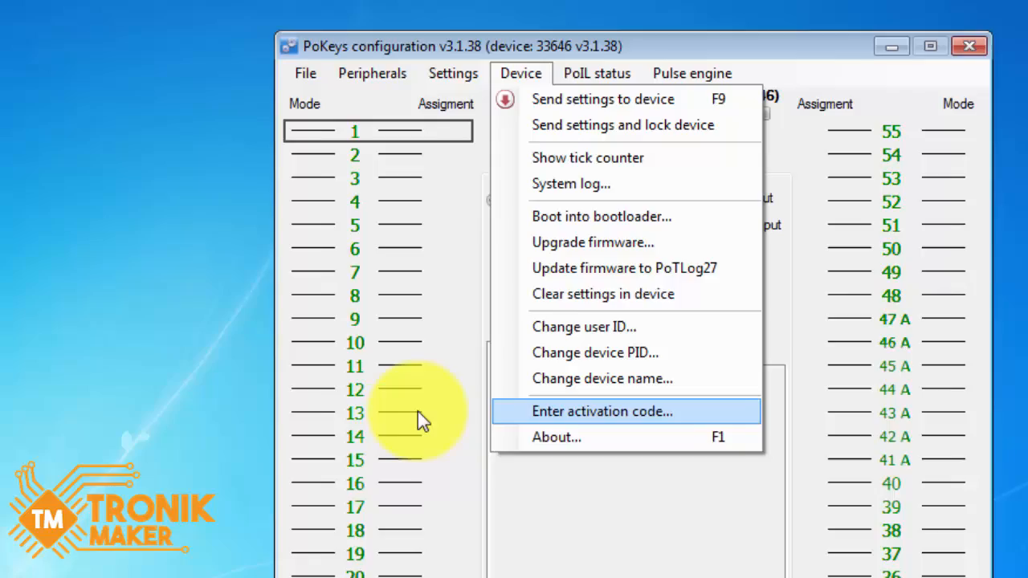
{"action": "left_click", "coordinate": [503, 410]}
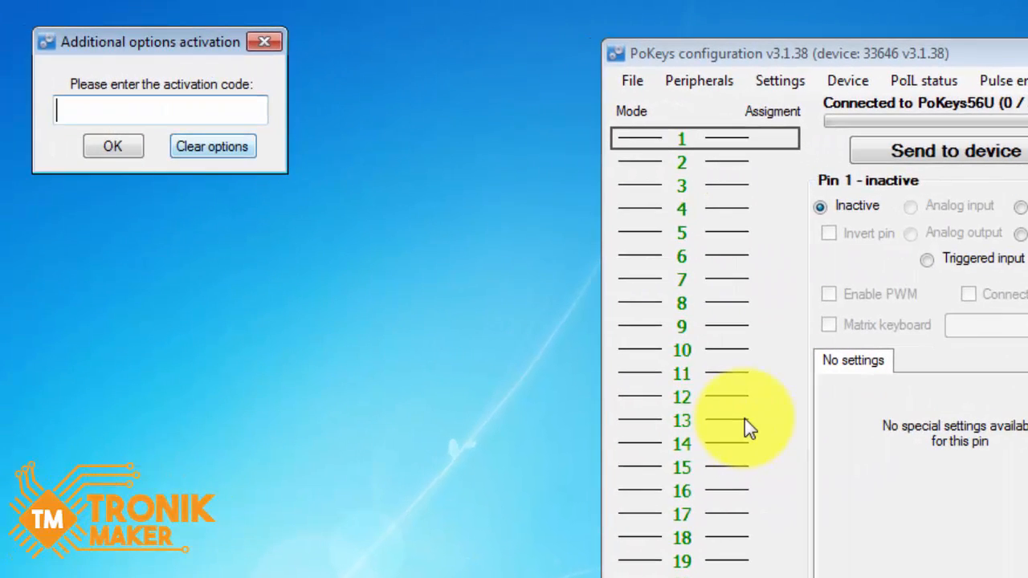
{"action": "left_click", "coordinate": [213, 146]}
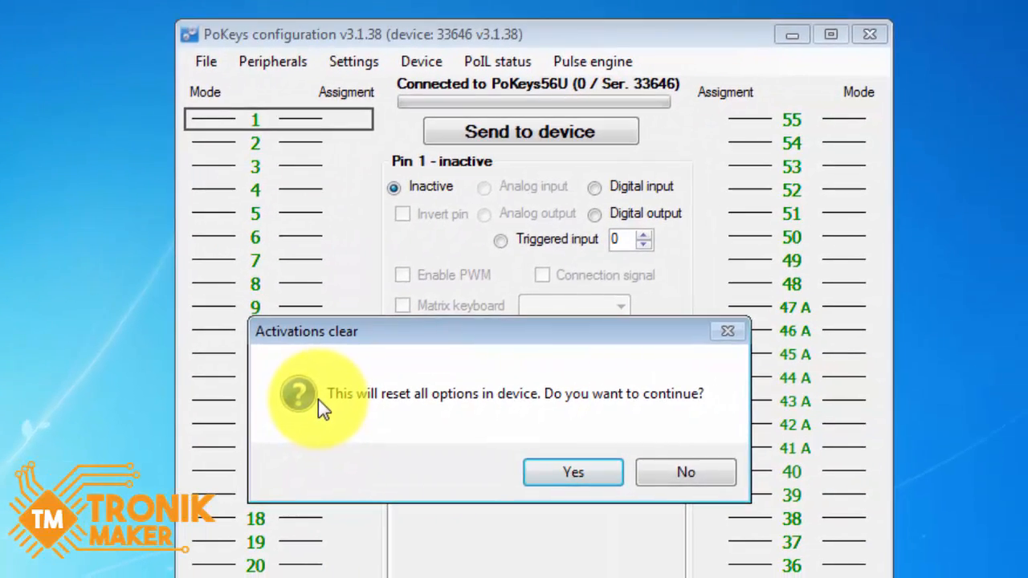
{"action": "left_click", "coordinate": [1017, 489]}
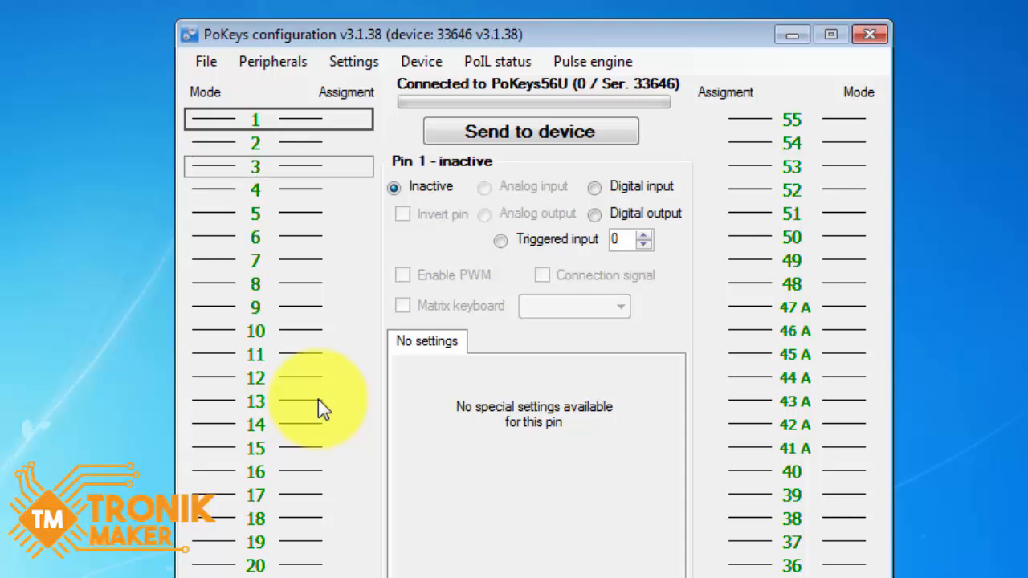
Step: View the software and device information in the About window and close it
{"action": "left_click", "coordinate": [421, 61]}
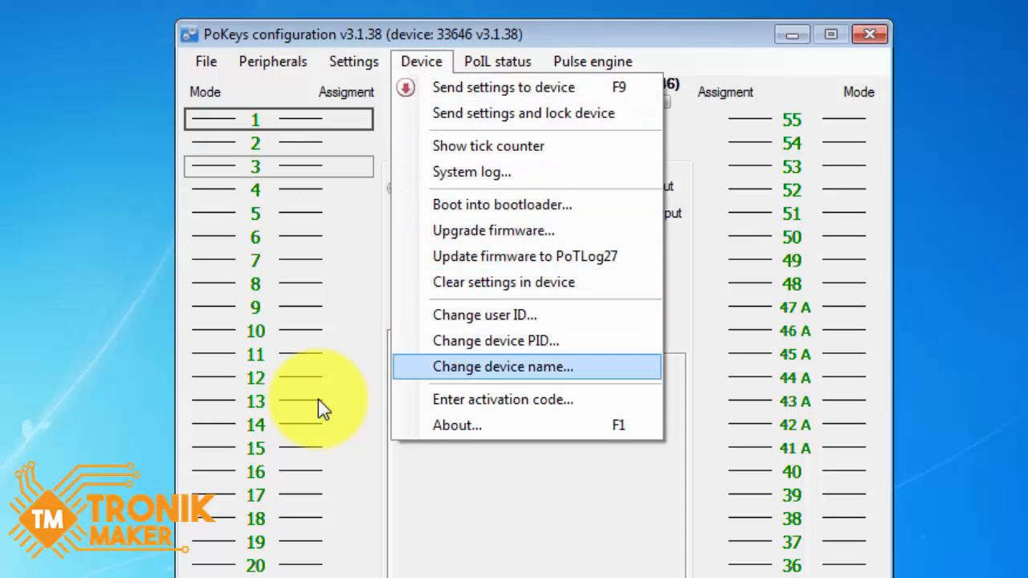
{"action": "left_click", "coordinate": [457, 425]}
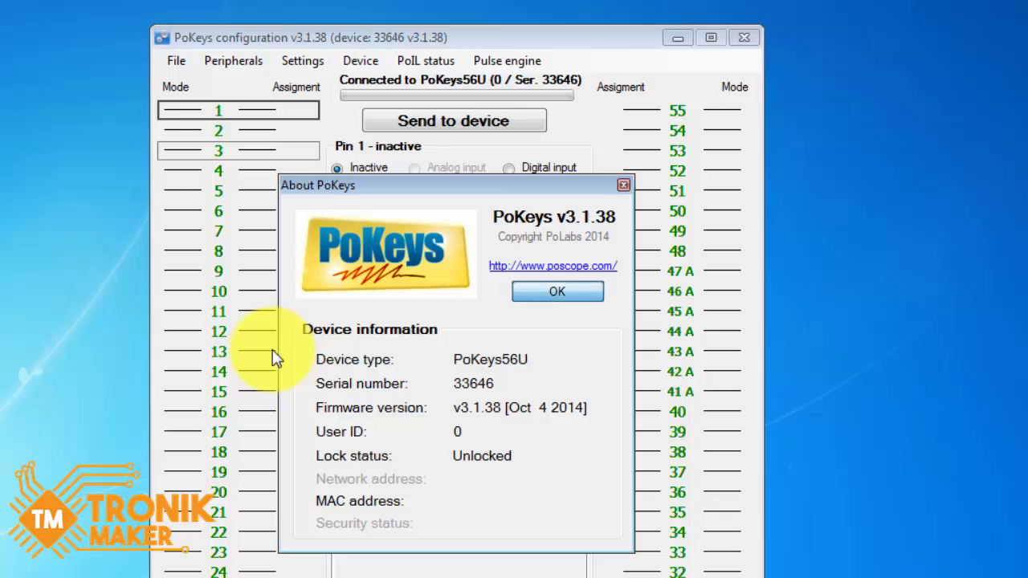
{"action": "key", "text": "Return"}
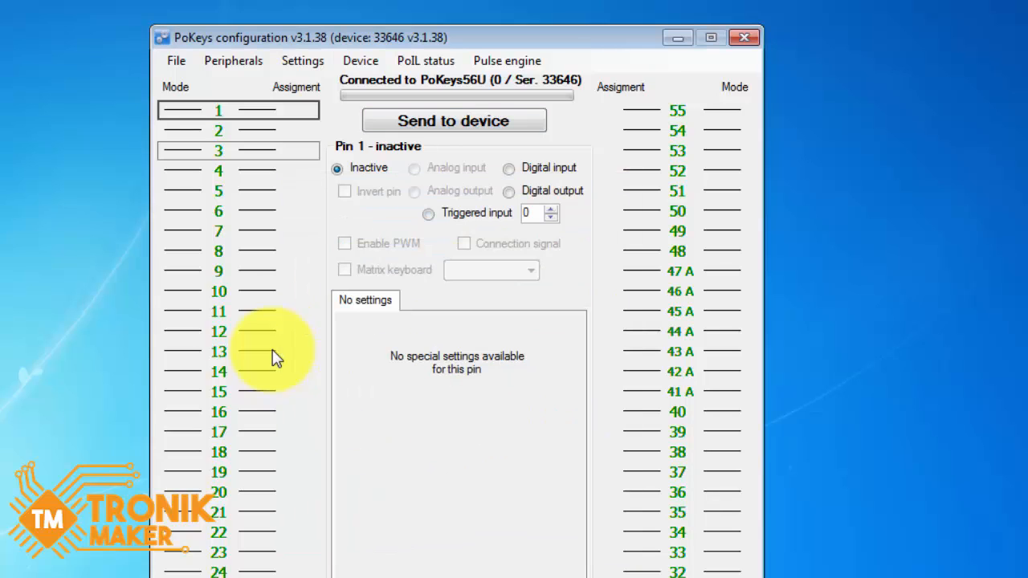
Step: Refresh the PoIL core status and look through all the shared data slots
{"action": "key", "text": "alt+d"}
{"action": "key", "text": "Right"}
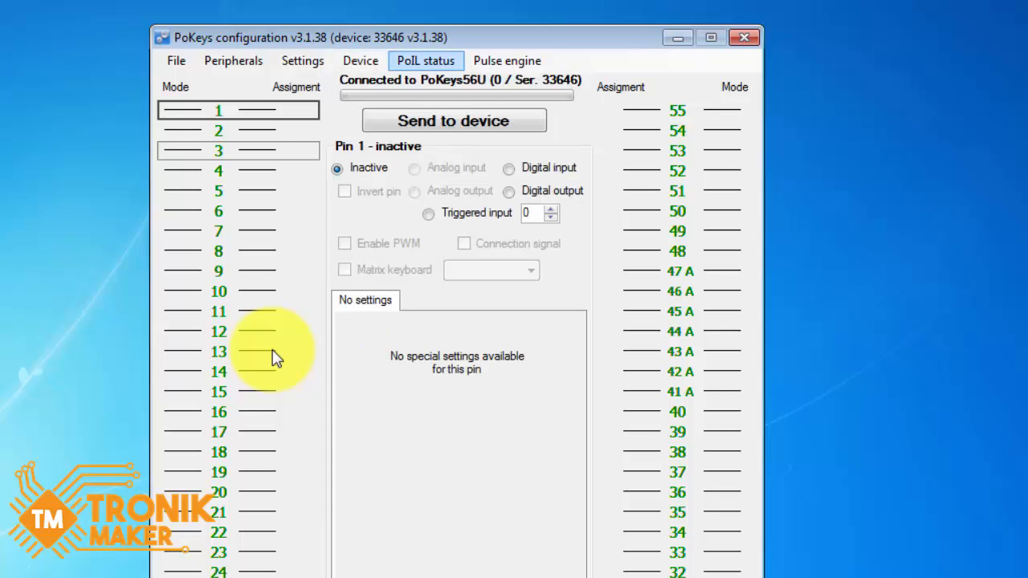
{"action": "key", "text": "Return"}
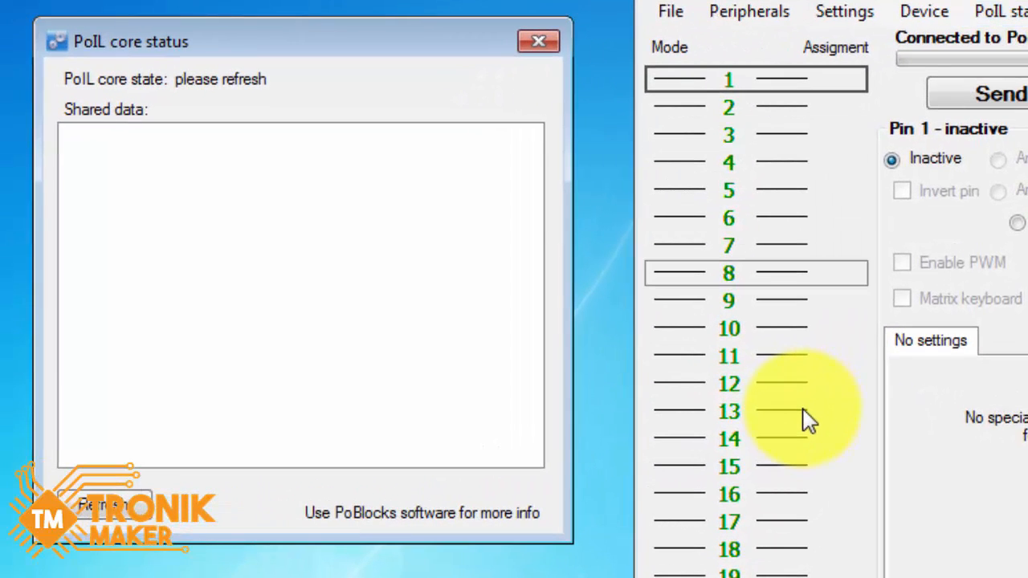
{"action": "key", "text": "Return"}
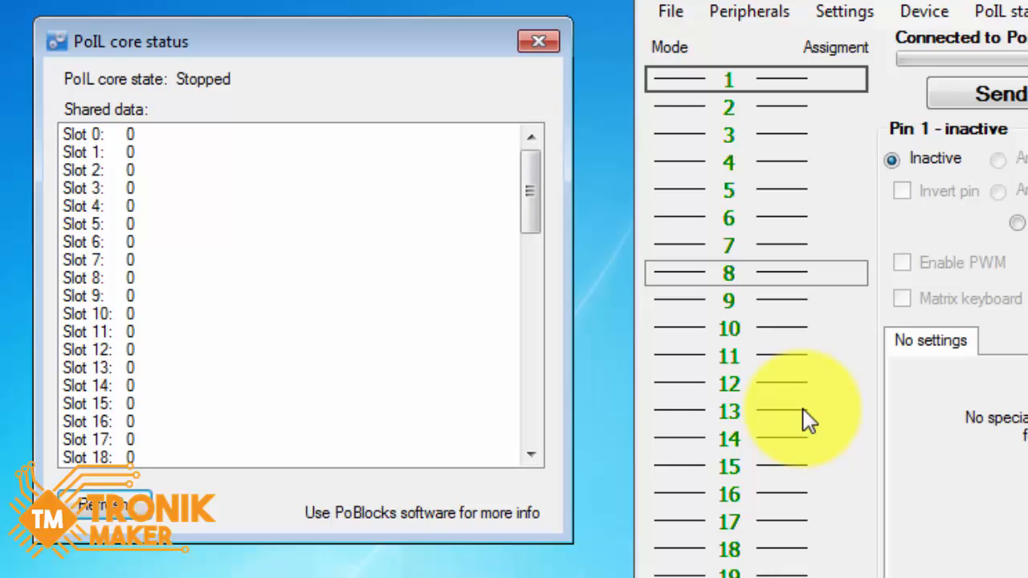
{"action": "left_click_drag", "start_coordinate": [530, 191], "coordinate": [530, 398]}
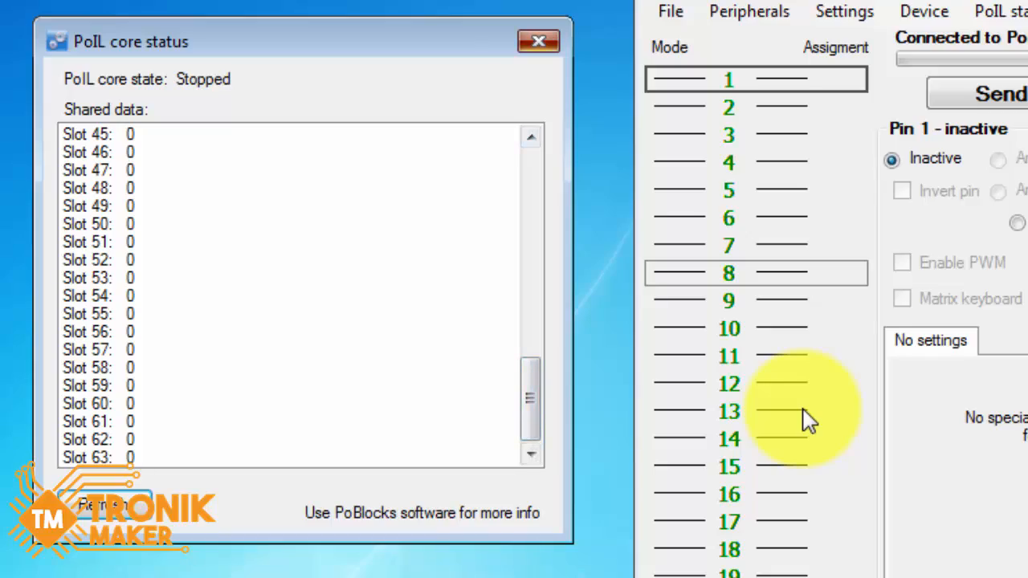
Step: Close the PoIL core status window and look through the pulse engine settings for every axis from X to 8
{"action": "left_click", "coordinate": [539, 41]}
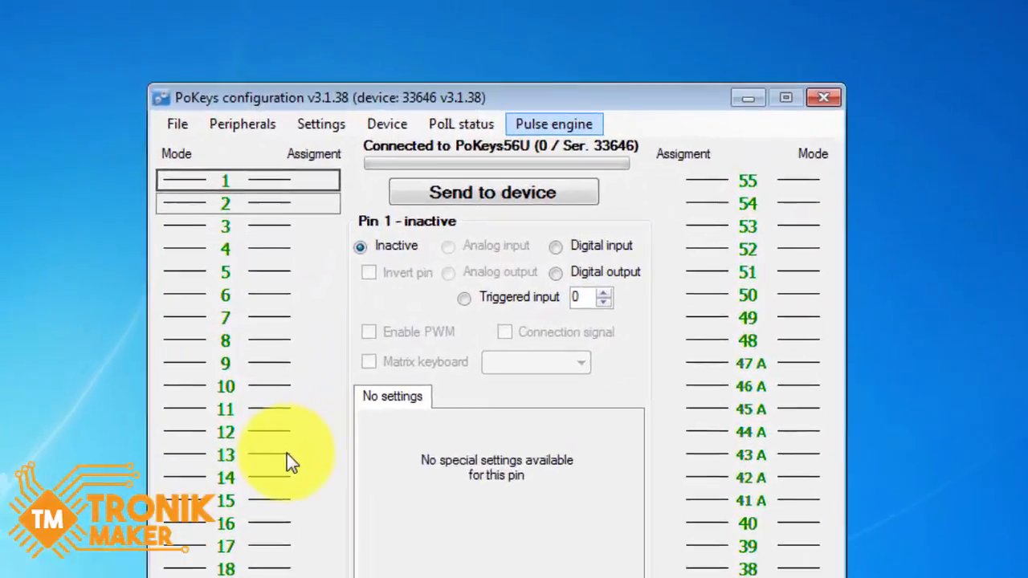
{"action": "left_click", "coordinate": [554, 124]}
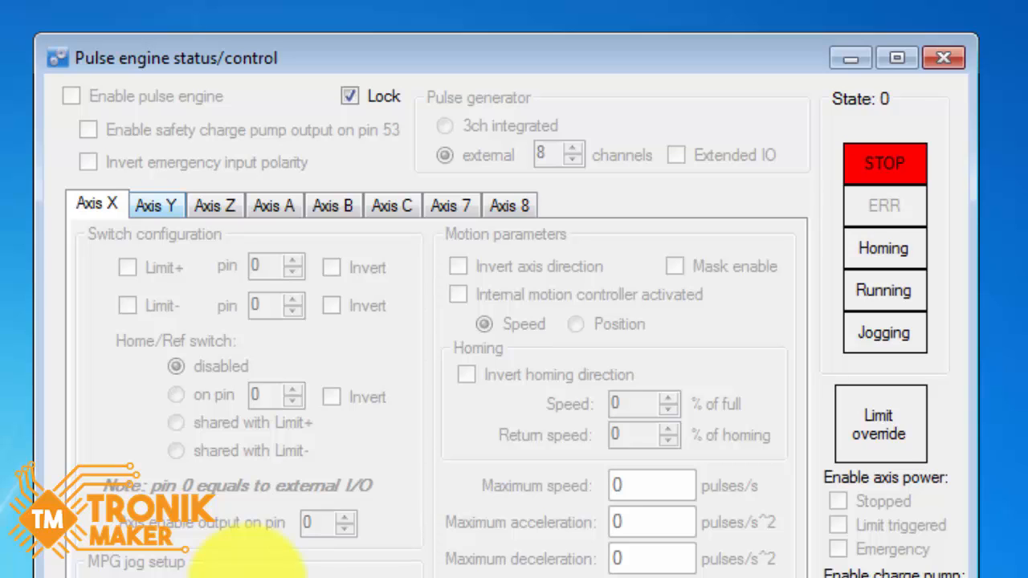
{"action": "left_click", "coordinate": [156, 205]}
{"action": "left_click", "coordinate": [214, 206]}
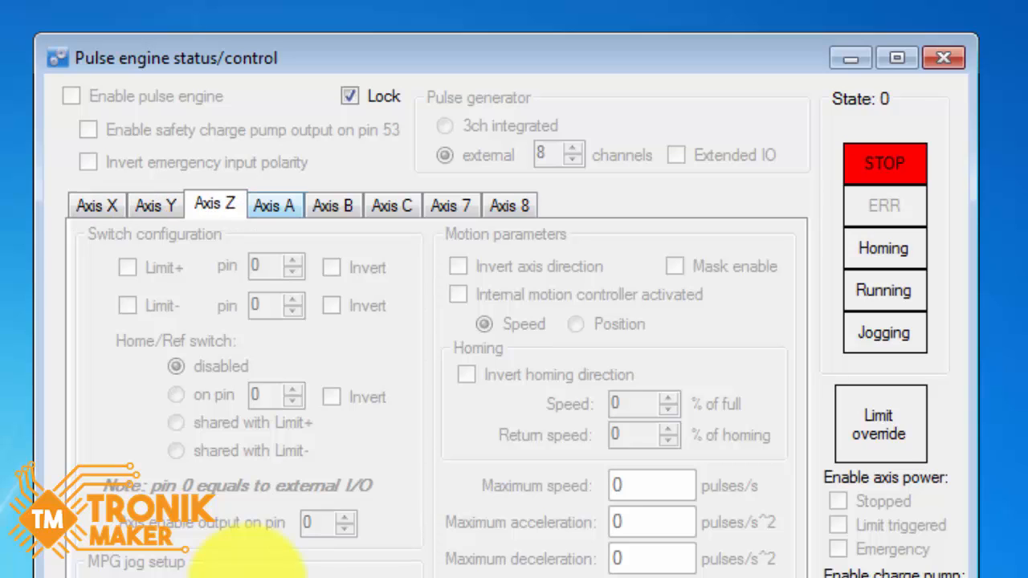
{"action": "left_click", "coordinate": [274, 205]}
{"action": "left_click", "coordinate": [332, 205]}
{"action": "left_click", "coordinate": [392, 205]}
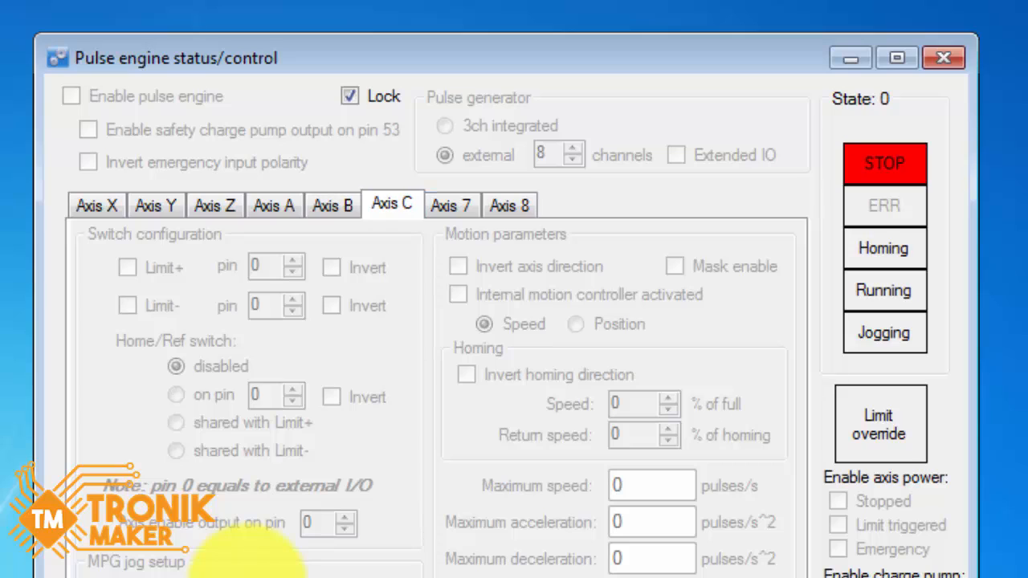
{"action": "left_click", "coordinate": [451, 206]}
{"action": "left_click", "coordinate": [509, 206]}
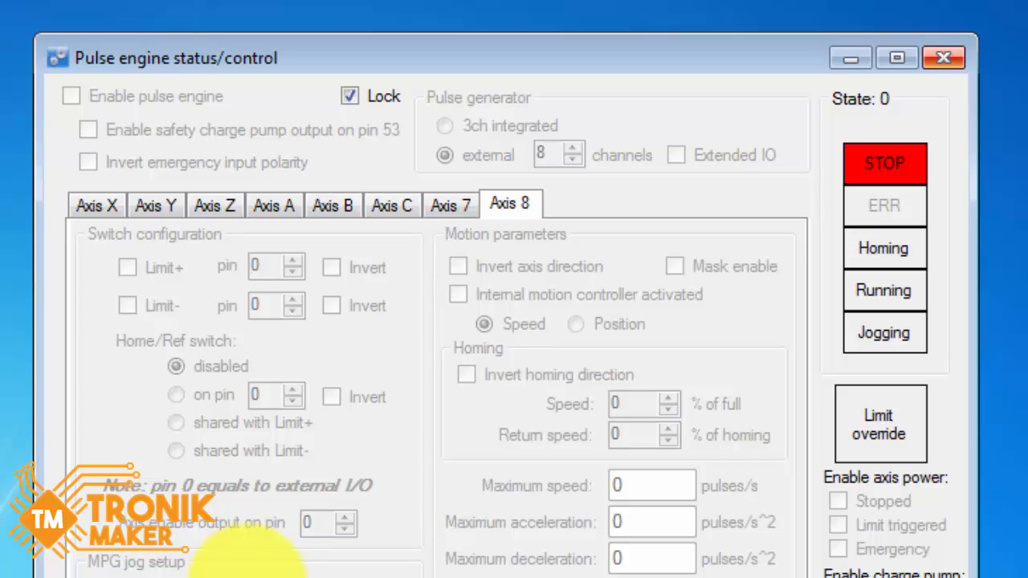
{"action": "left_click", "coordinate": [247, 577]}
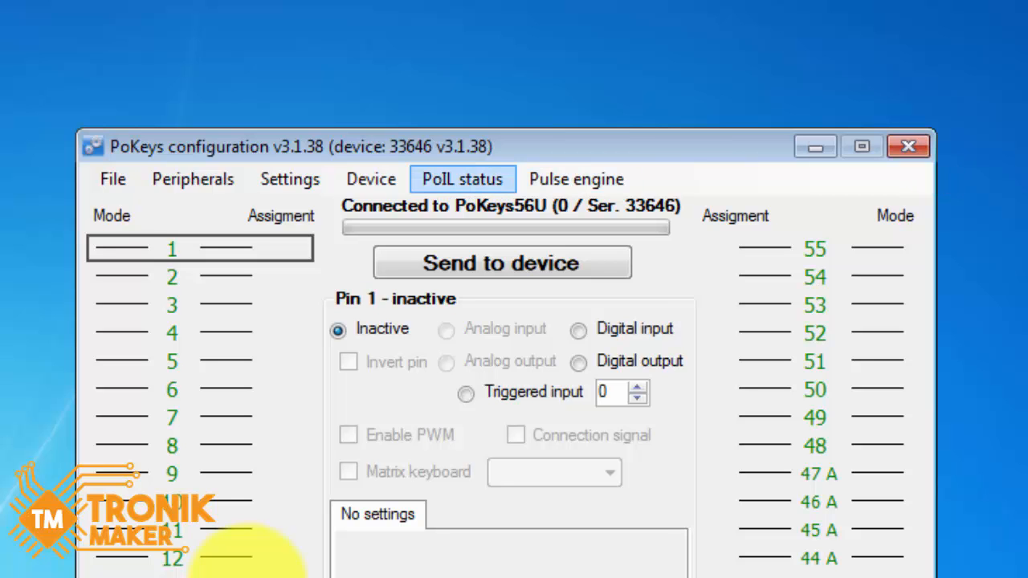
Step: Open the About window to check the device type, firmware version and lock status
{"action": "left_click", "coordinate": [371, 179]}
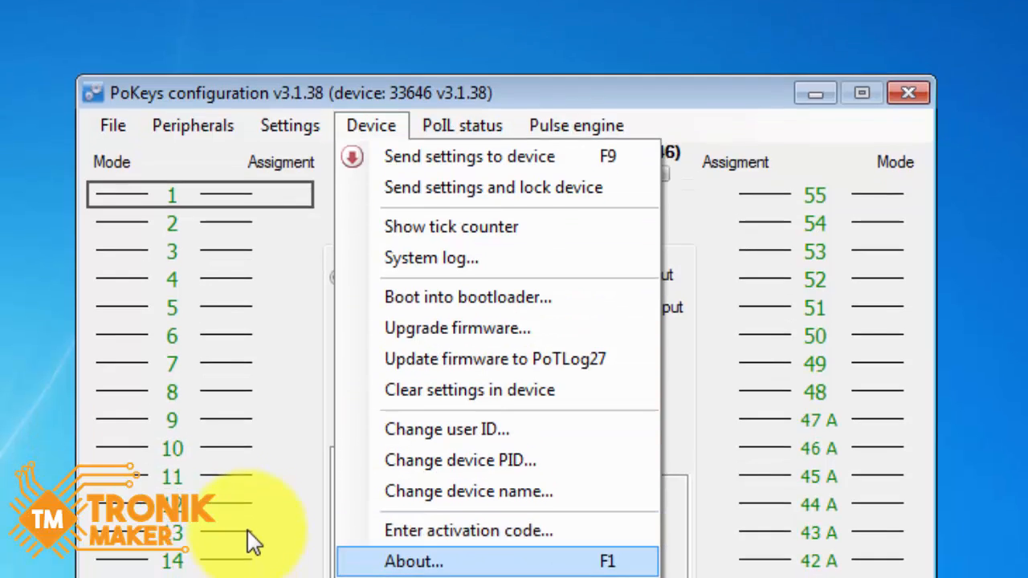
{"action": "left_click", "coordinate": [413, 562]}
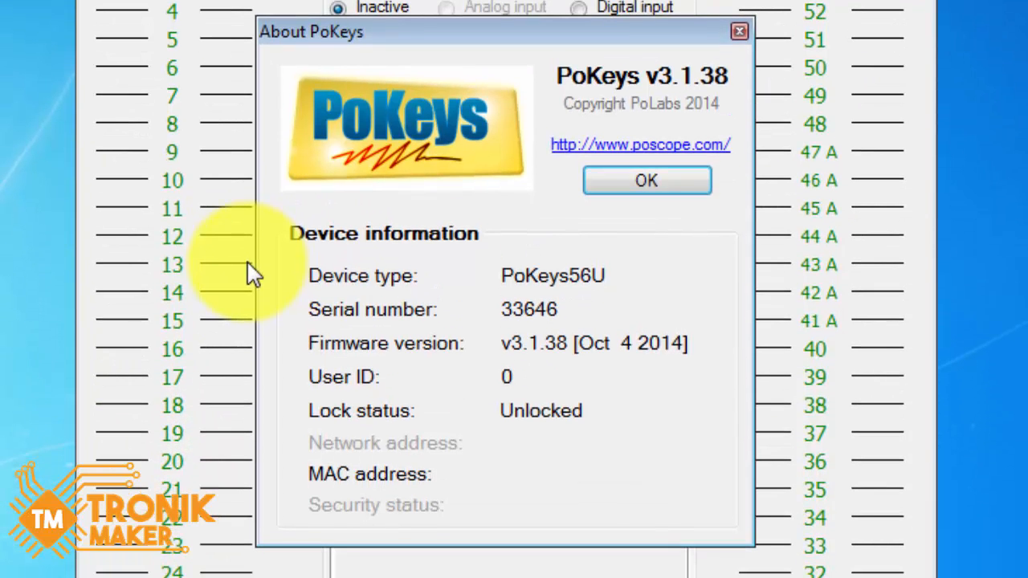